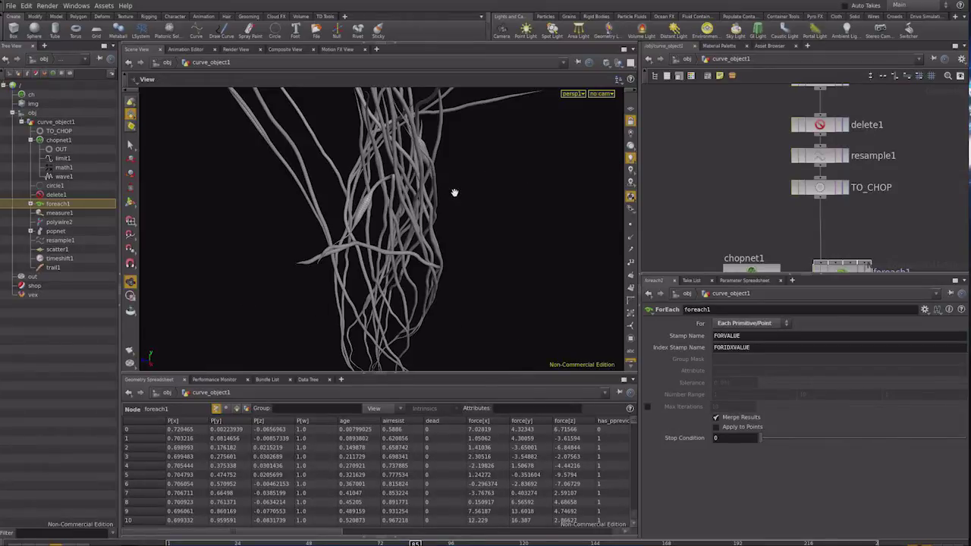
Step: Orbit and zoom into the tangled tube bundle, then create cam1 from that close-up view
{"action": "left_click_drag", "start_coordinate": [457, 193], "coordinate": [398, 280]}
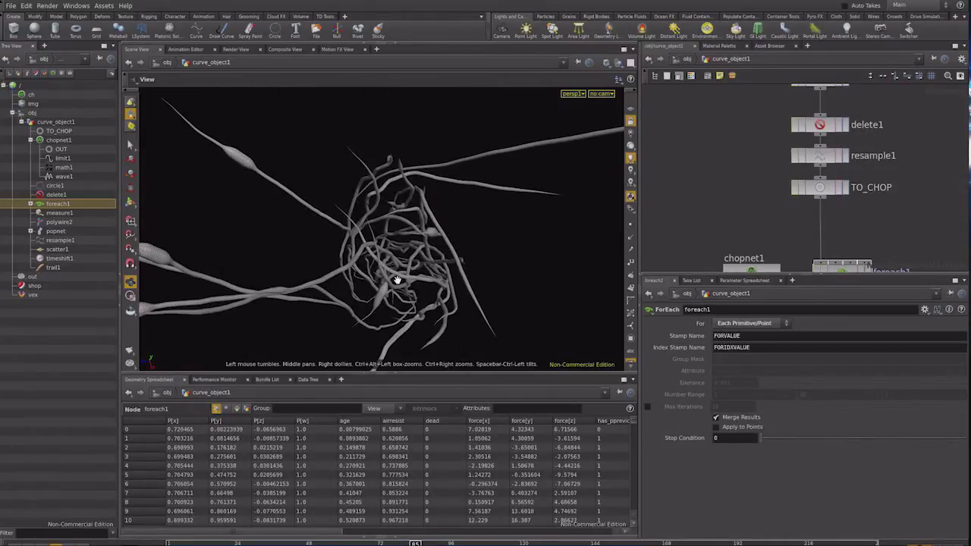
{"action": "scroll", "coordinate": [402, 217], "scroll_direction": "up", "scroll_amount": 10}
{"action": "scroll", "coordinate": [406, 217], "scroll_direction": "up", "scroll_amount": 3}
{"action": "scroll", "coordinate": [412, 249], "scroll_direction": "up", "scroll_amount": 3}
{"action": "scroll", "coordinate": [427, 255], "scroll_direction": "up", "scroll_amount": 3}
{"action": "scroll", "coordinate": [427, 251], "scroll_direction": "up", "scroll_amount": 3}
{"action": "scroll", "coordinate": [408, 241], "scroll_direction": "up", "scroll_amount": 2}
{"action": "scroll", "coordinate": [404, 236], "scroll_direction": "up", "scroll_amount": 3}
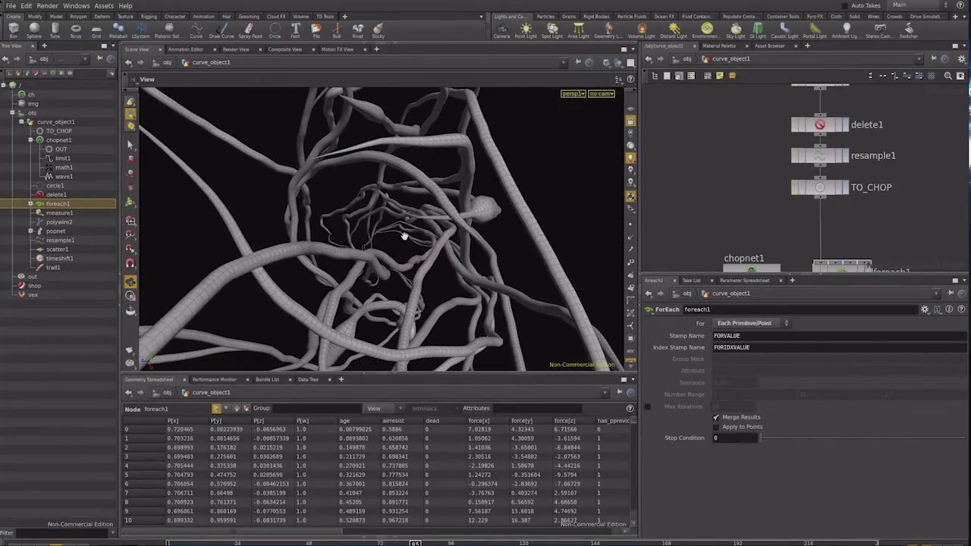
{"action": "left_click", "coordinate": [503, 32], "text": "ctrl"}
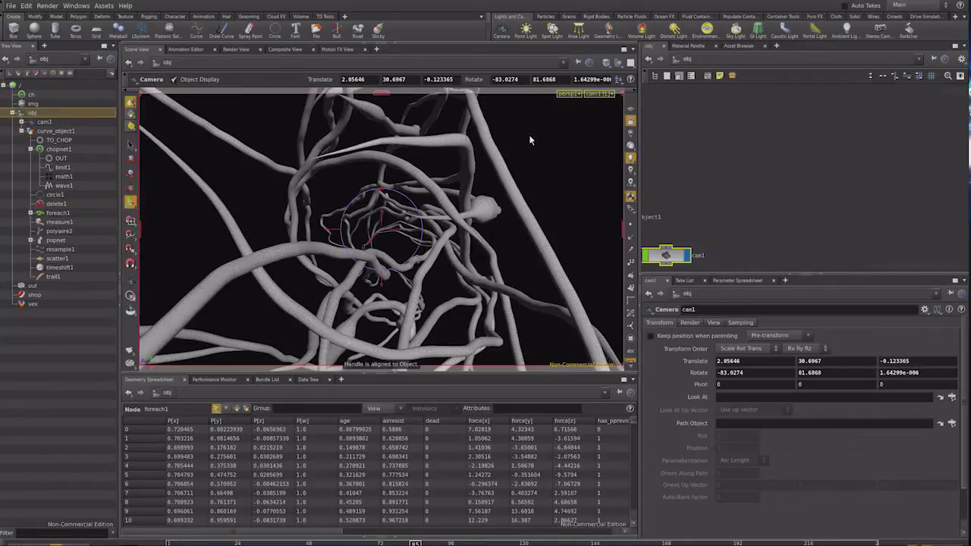
Step: Lower cam1's focal length to about 24.7 mm, dolly it closer, then enter curve_object1
{"action": "mouse_move", "coordinate": [720, 205]}
{"action": "middle_mouse_down"}
{"action": "mouse_move", "coordinate": [885, 135]}
{"action": "mouse_move", "coordinate": [822, 136]}
{"action": "middle_mouse_up"}
{"action": "left_click_drag", "start_coordinate": [794, 200], "coordinate": [823, 183]}
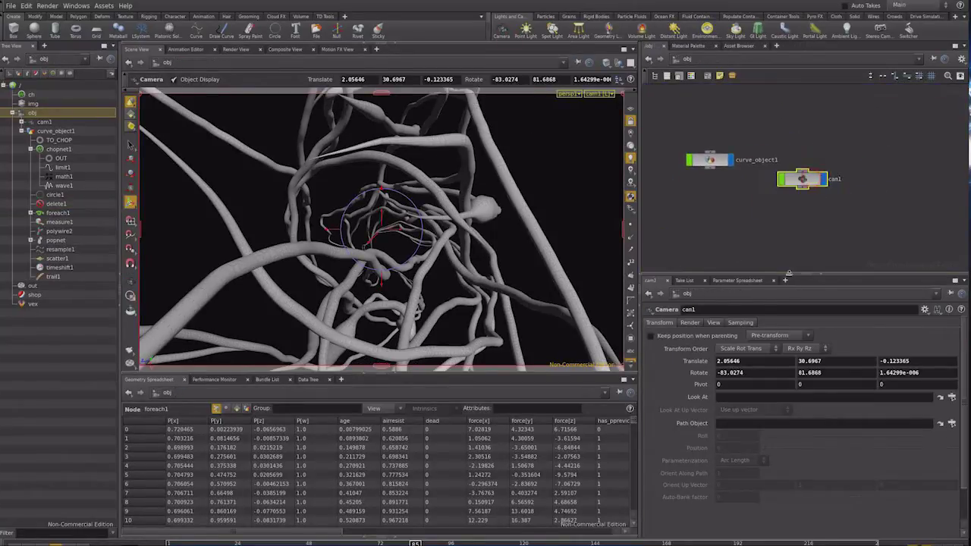
{"action": "left_click", "coordinate": [717, 323]}
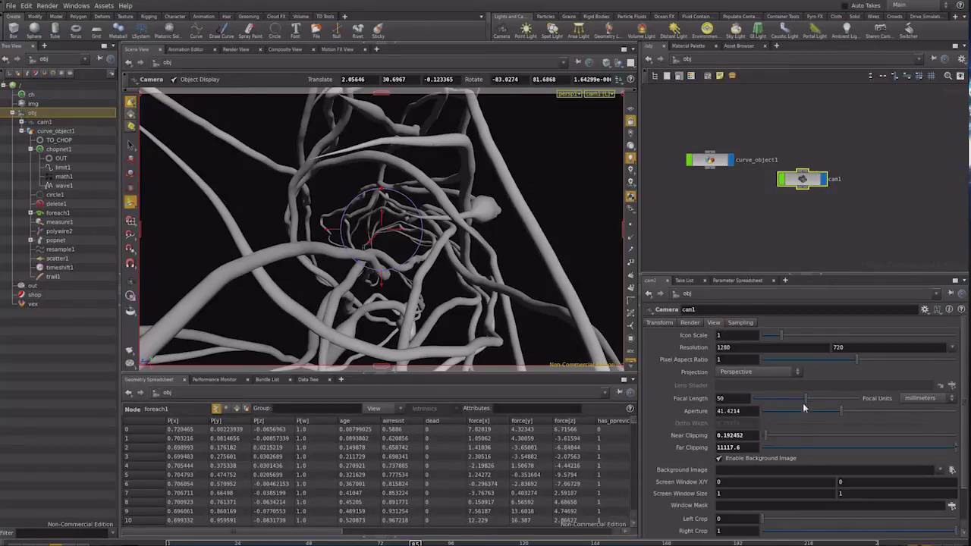
{"action": "mouse_move", "coordinate": [804, 399]}
{"action": "left_mouse_down"}
{"action": "mouse_move", "coordinate": [770, 400]}
{"action": "mouse_move", "coordinate": [778, 402]}
{"action": "left_mouse_up"}
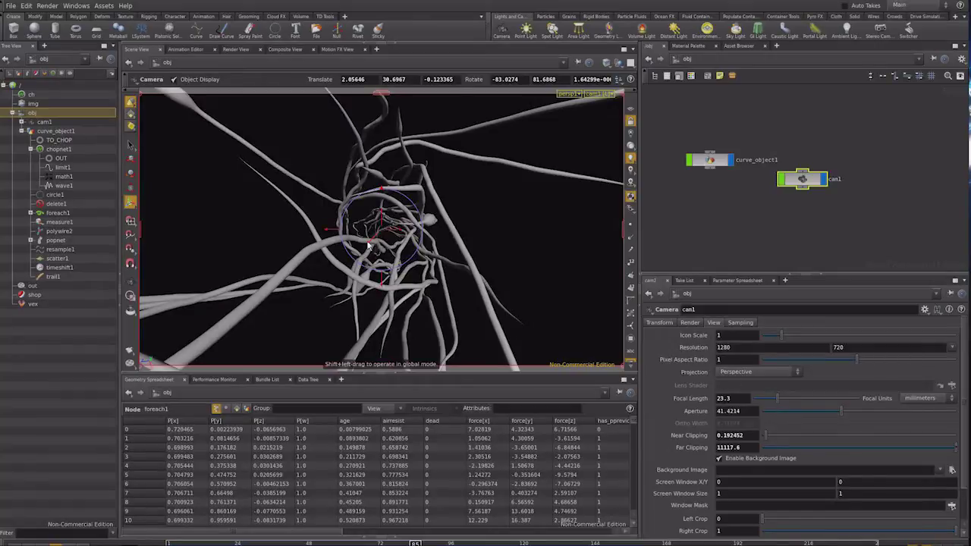
{"action": "scroll", "coordinate": [323, 210], "scroll_direction": "up", "scroll_amount": 3}
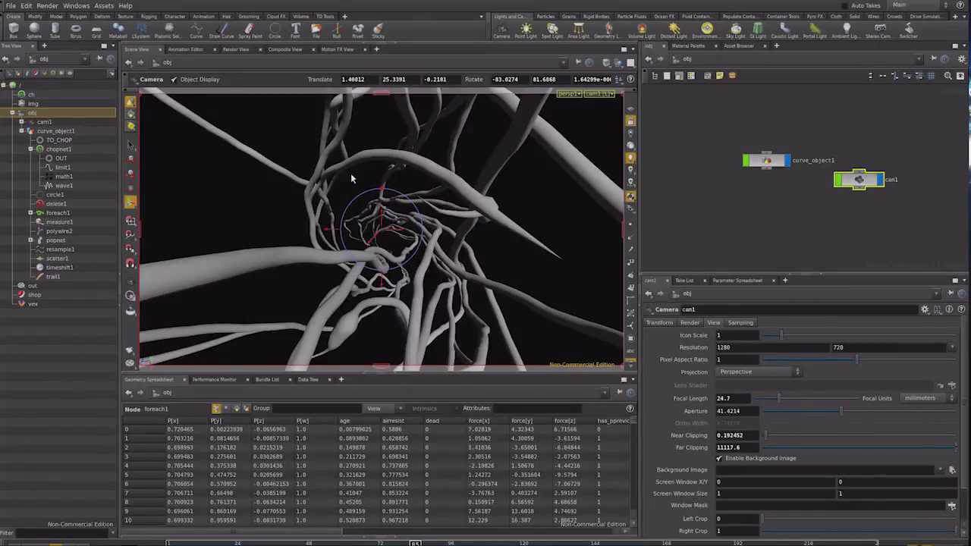
{"action": "double_click", "coordinate": [764, 168]}
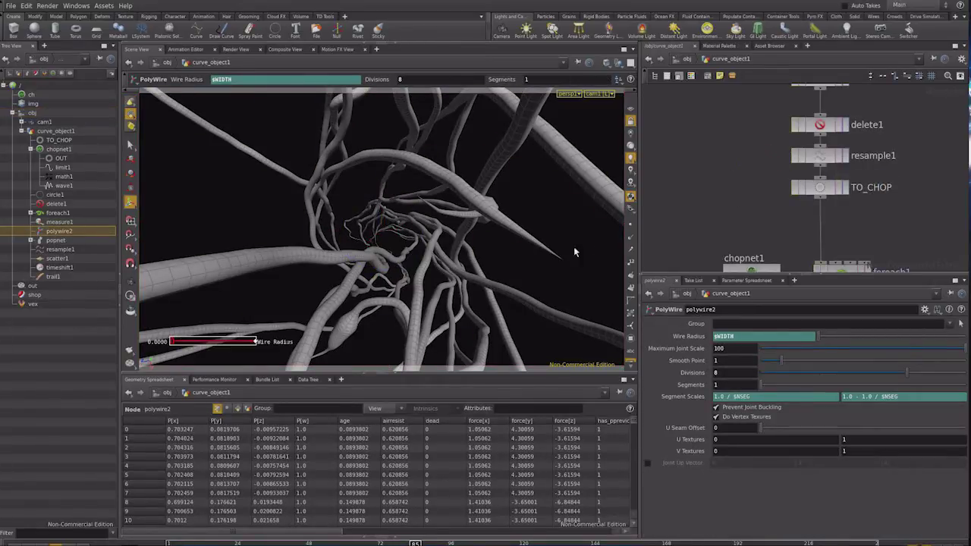
Step: Inside popnet, set popsource1's Initial Velocity to 'Set initial velocity' and play the simulation
{"action": "middle_click_drag", "start_coordinate": [715, 133], "coordinate": [707, 200]}
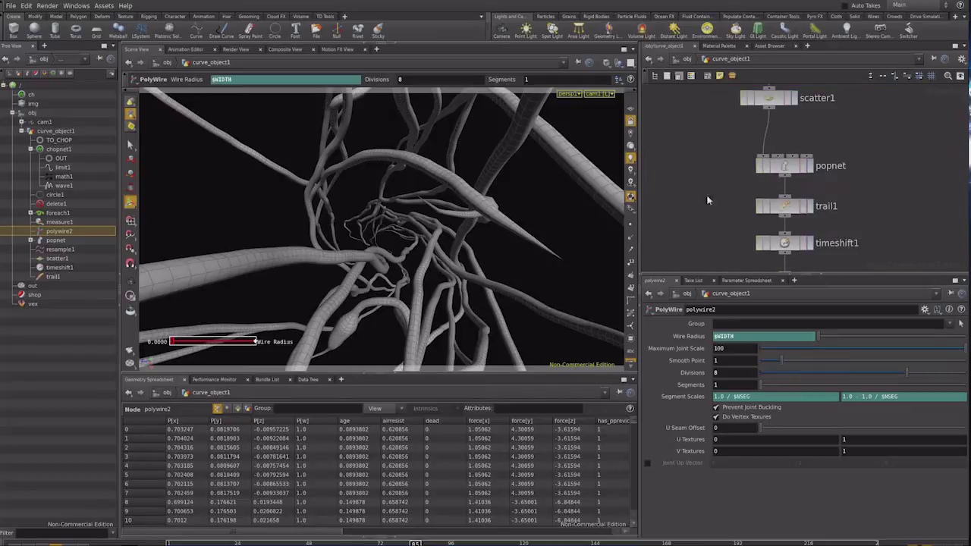
{"action": "double_click", "coordinate": [790, 170]}
{"action": "left_click", "coordinate": [850, 137]}
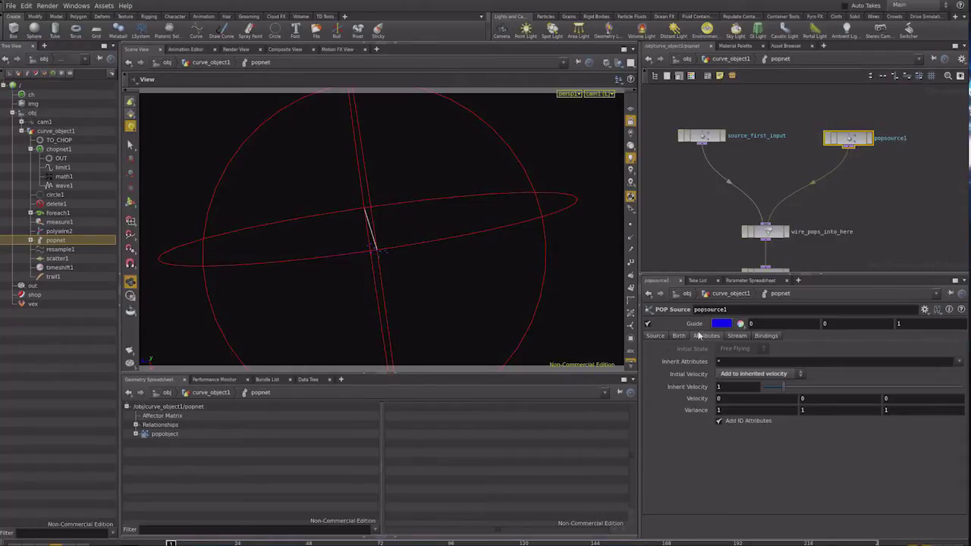
{"action": "left_click", "coordinate": [762, 374]}
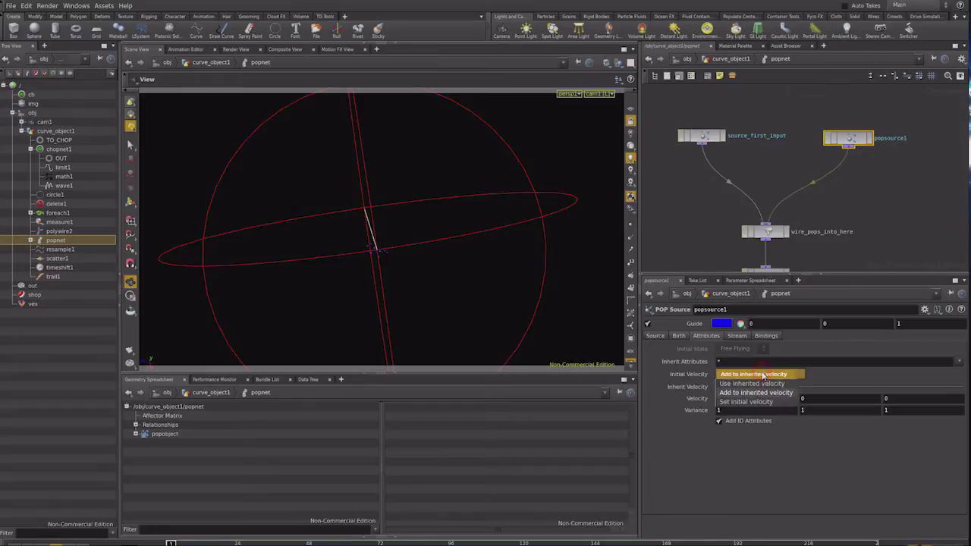
{"action": "left_click", "coordinate": [732, 407]}
{"action": "left_click", "coordinate": [739, 377]}
{"action": "left_click", "coordinate": [707, 409]}
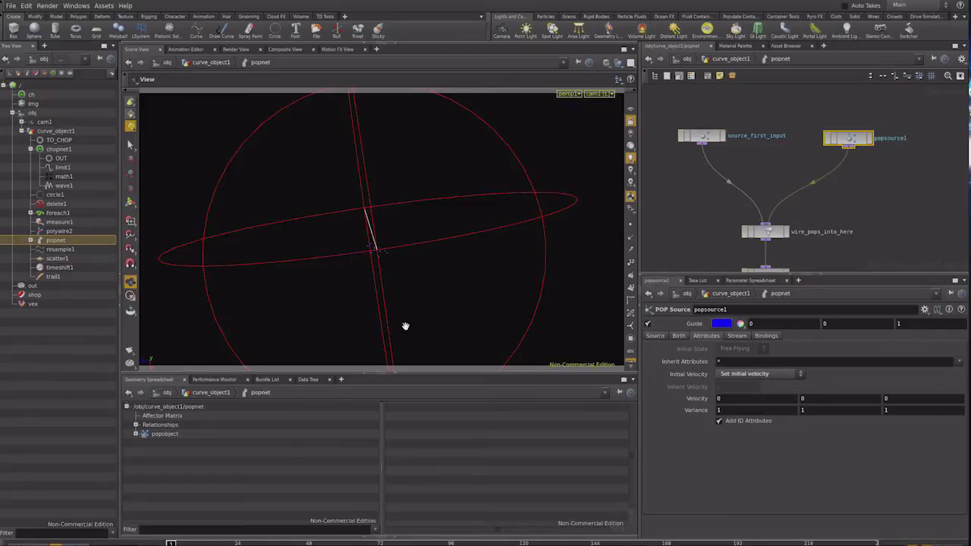
{"action": "key", "text": "Up"}
Step: Display trail1, timeshift1 and then polywire2 in turn, locking the viewport to the object output
{"action": "left_click", "coordinate": [728, 59]}
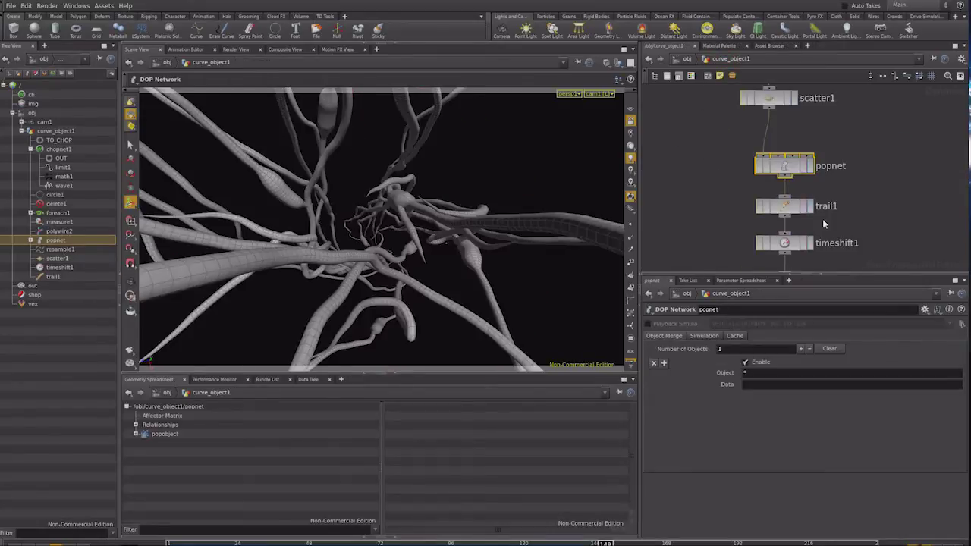
{"action": "middle_click_drag", "start_coordinate": [851, 229], "coordinate": [797, 199]}
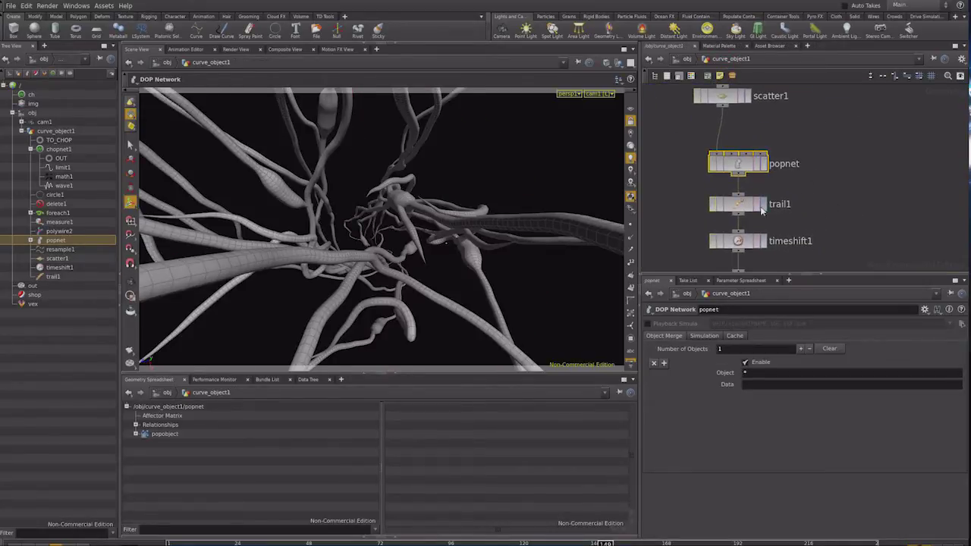
{"action": "left_click", "coordinate": [763, 207]}
{"action": "left_click", "coordinate": [747, 205]}
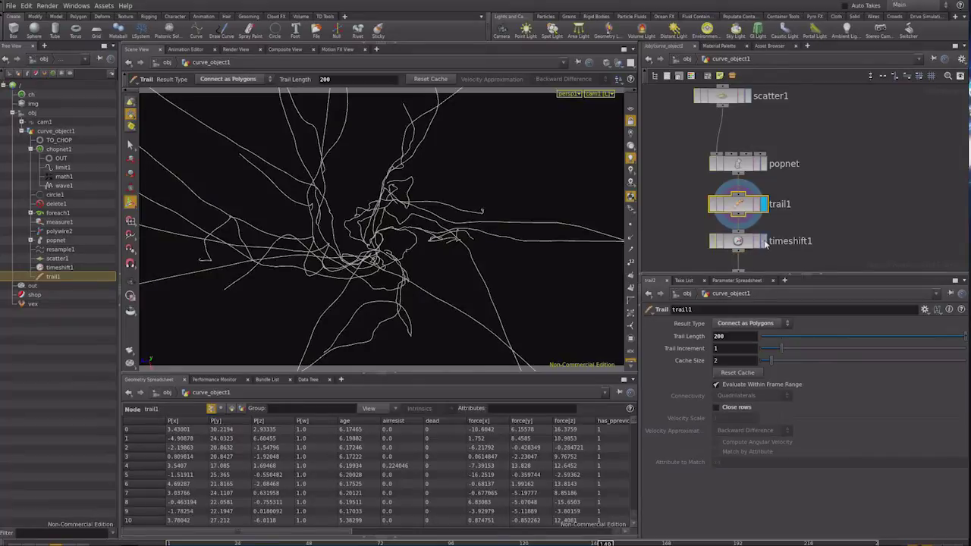
{"action": "left_click", "coordinate": [764, 241]}
{"action": "mouse_move", "coordinate": [790, 237]}
{"action": "middle_mouse_down"}
{"action": "mouse_move", "coordinate": [823, 215]}
{"action": "mouse_move", "coordinate": [818, 229]}
{"action": "mouse_move", "coordinate": [790, 156]}
{"action": "middle_mouse_up"}
{"action": "left_click", "coordinate": [773, 159]}
{"action": "left_click", "coordinate": [749, 157]}
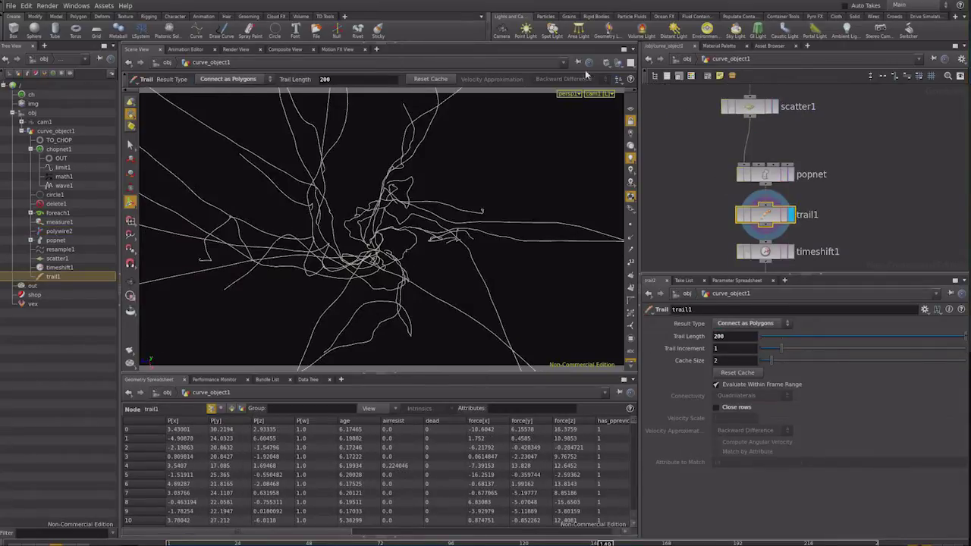
{"action": "left_click", "coordinate": [579, 63]}
Step: Inside popnet, set popaxisforce1's Suction Speed to 0 and return to curve_object1
{"action": "double_click", "coordinate": [772, 173]}
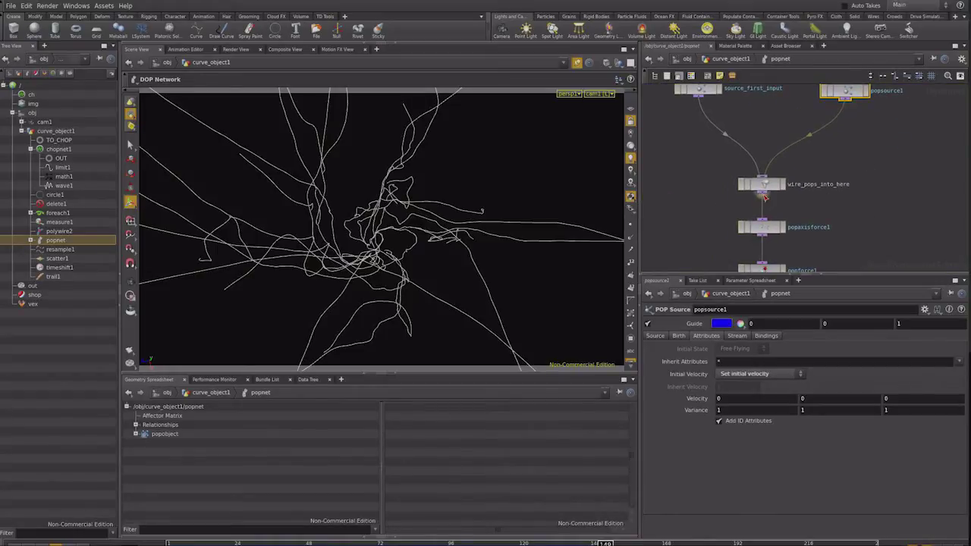
{"action": "left_click", "coordinate": [755, 176]}
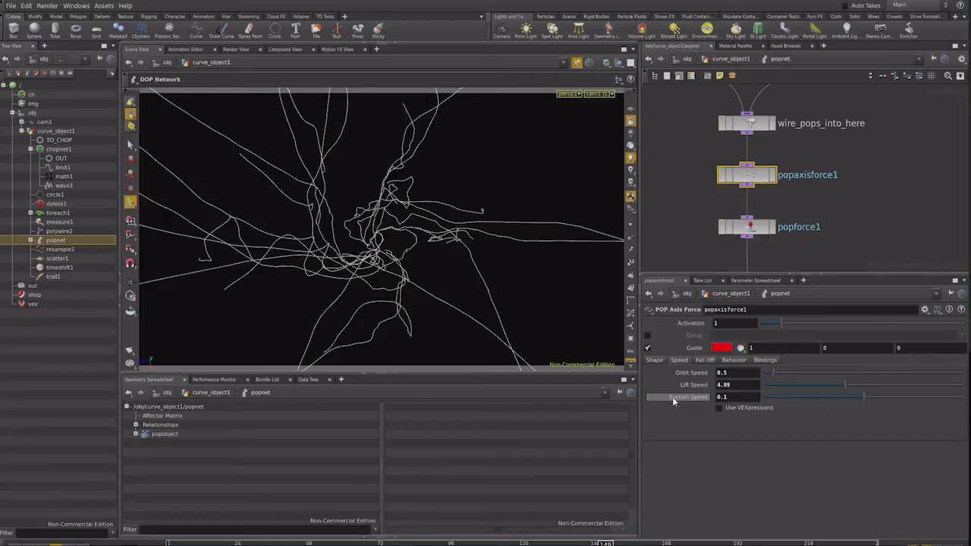
{"action": "left_click", "coordinate": [738, 396]}
{"action": "type", "text": "0"}
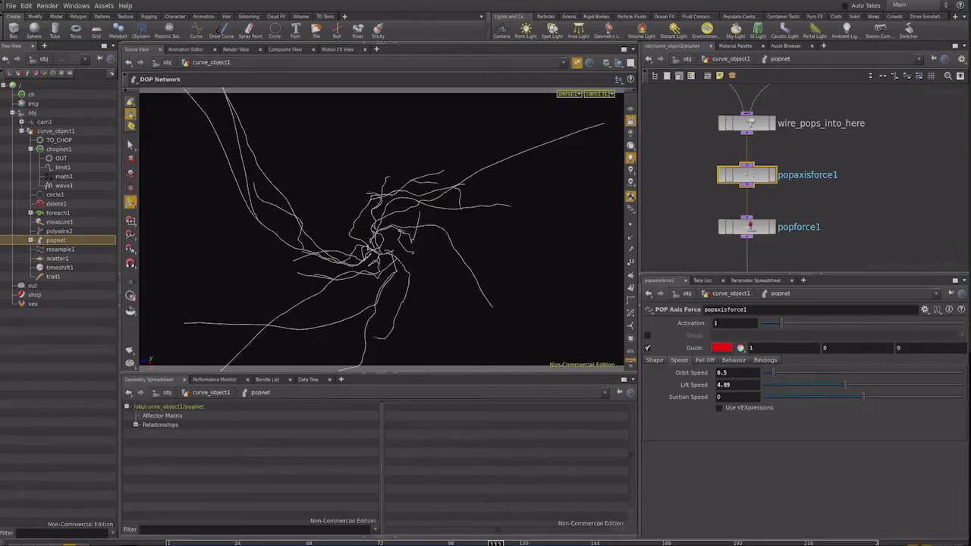
{"action": "key", "text": "u"}
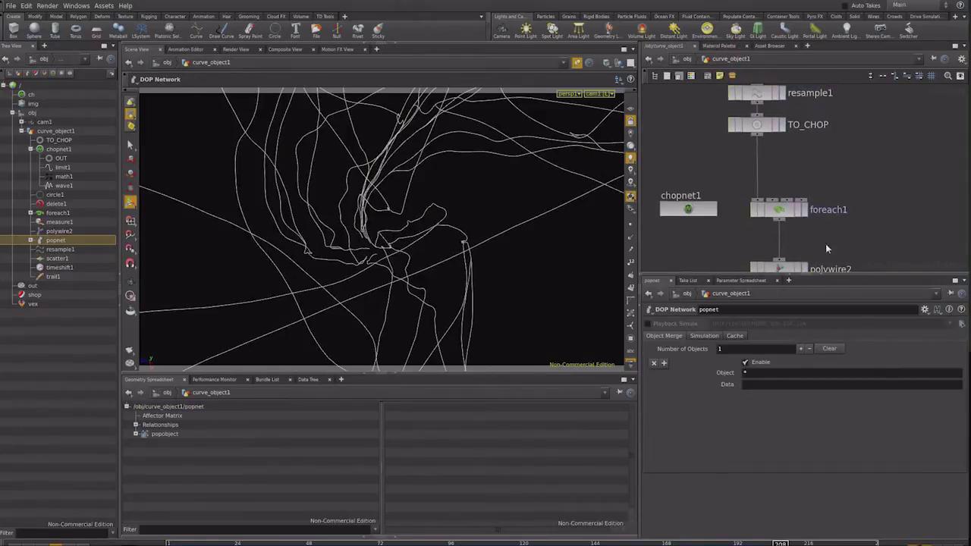
Step: Display polywire2's tubes, select TO_CHOP and search the node list for 'vop'
{"action": "left_click", "coordinate": [781, 201]}
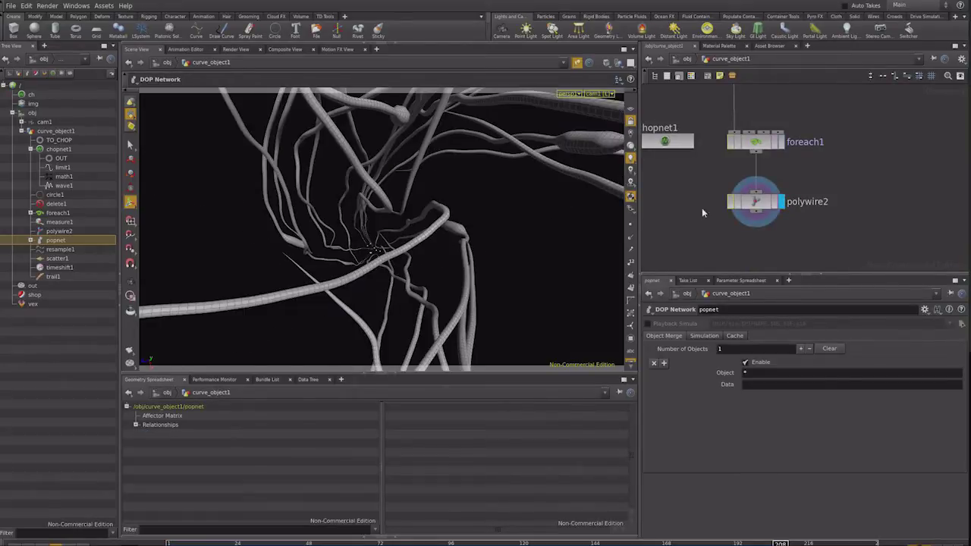
{"action": "mouse_move", "coordinate": [403, 220]}
{"action": "left_mouse_down"}
{"action": "mouse_move", "coordinate": [407, 364]}
{"action": "mouse_move", "coordinate": [596, 321]}
{"action": "left_mouse_up"}
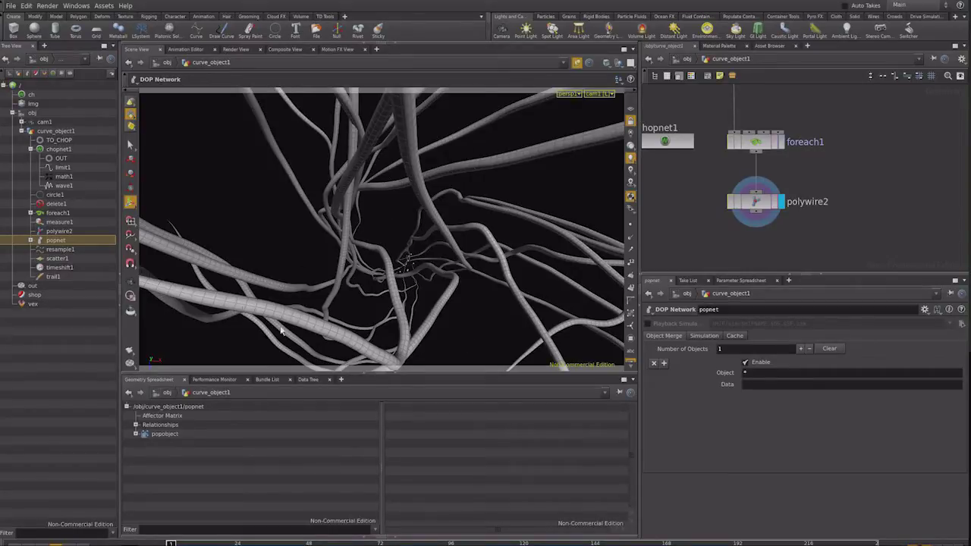
{"action": "mouse_move", "coordinate": [790, 148]}
{"action": "middle_mouse_down"}
{"action": "mouse_move", "coordinate": [791, 231]}
{"action": "mouse_move", "coordinate": [760, 150]}
{"action": "middle_mouse_up"}
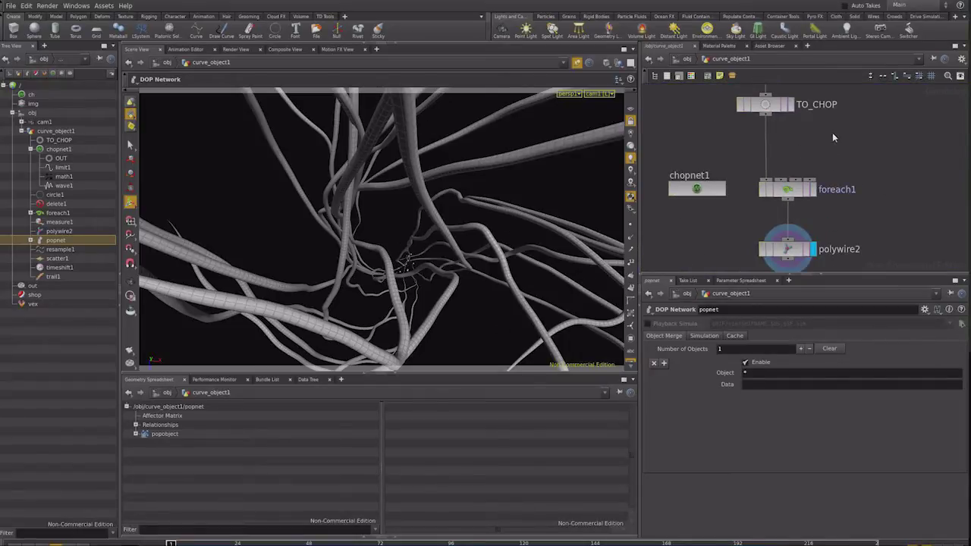
{"action": "left_click", "coordinate": [765, 103]}
{"action": "middle_click_drag", "start_coordinate": [813, 95], "coordinate": [768, 179]}
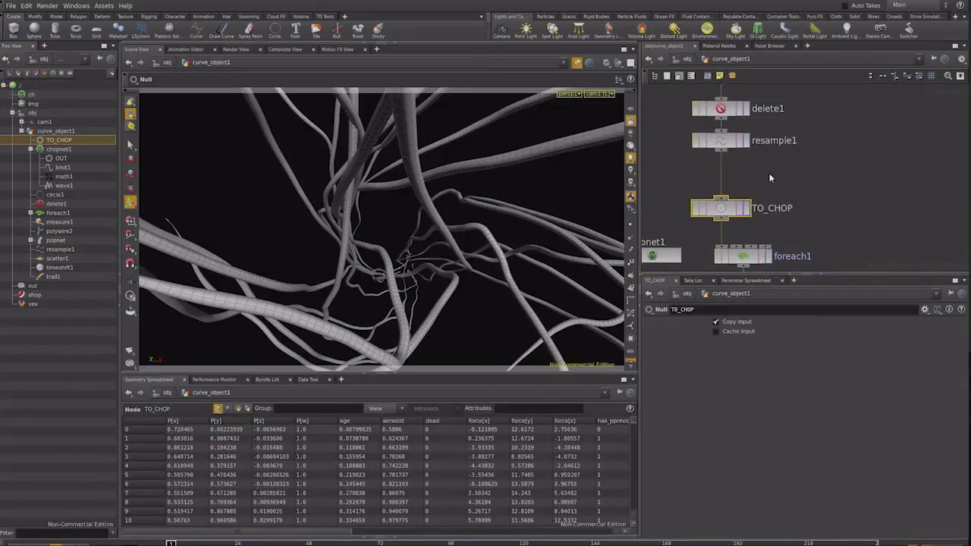
{"action": "key", "text": "Tab"}
{"action": "type", "text": "vop"}
Step: Insert pointvop1 above TO_CHOP, go inside it and tidy the node layout
{"action": "left_click", "coordinate": [715, 155]}
{"action": "double_click", "coordinate": [721, 173]}
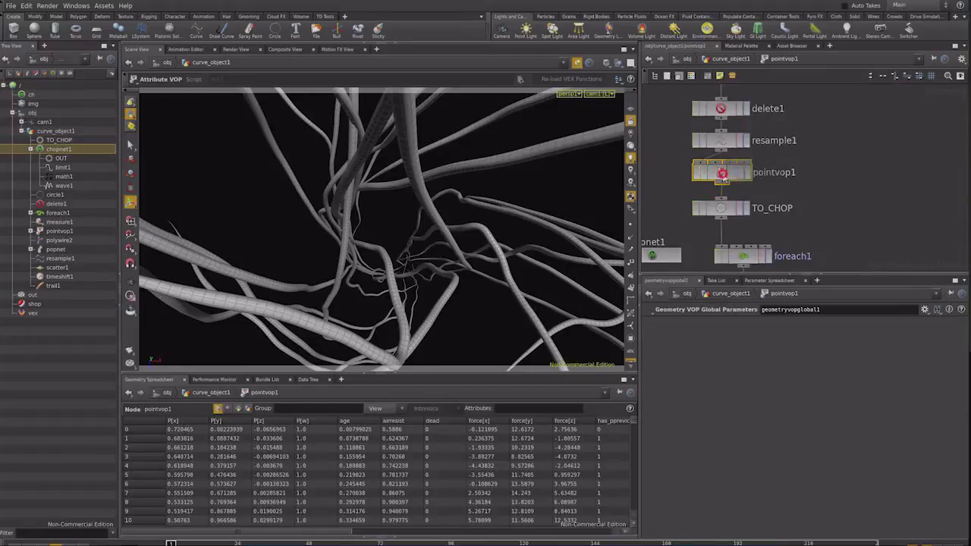
{"action": "key", "text": "l"}
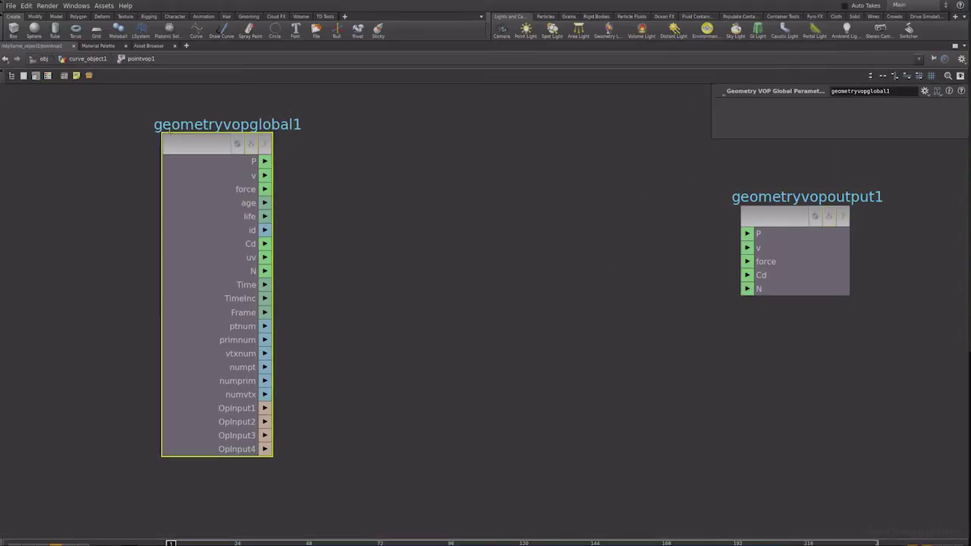
{"action": "left_click_drag", "start_coordinate": [195, 144], "coordinate": [123, 156]}
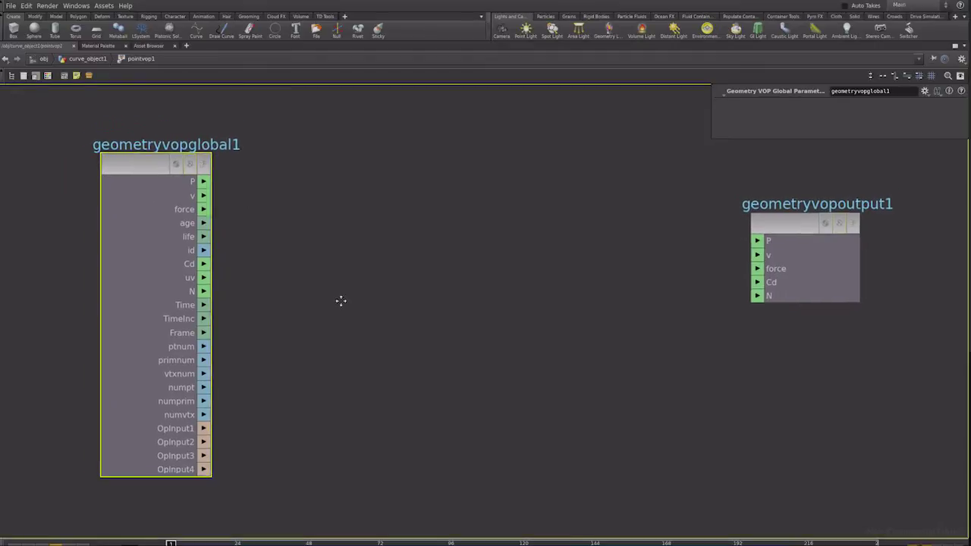
Step: Add an Anti-Aliased Noise node fed by P, set to 3D Input, 3D Noise
{"action": "key", "text": "Tab"}
{"action": "type", "text": "n"}
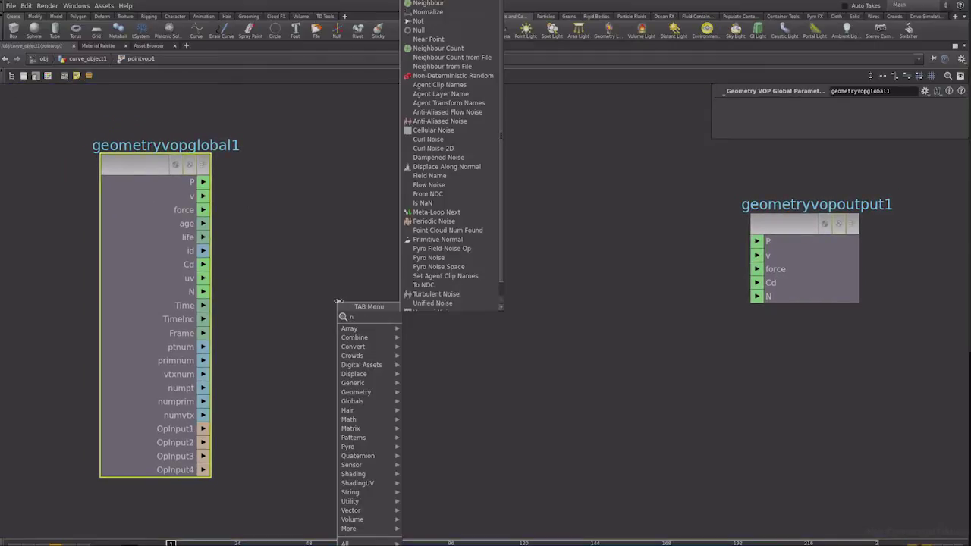
{"action": "type", "text": "ois"}
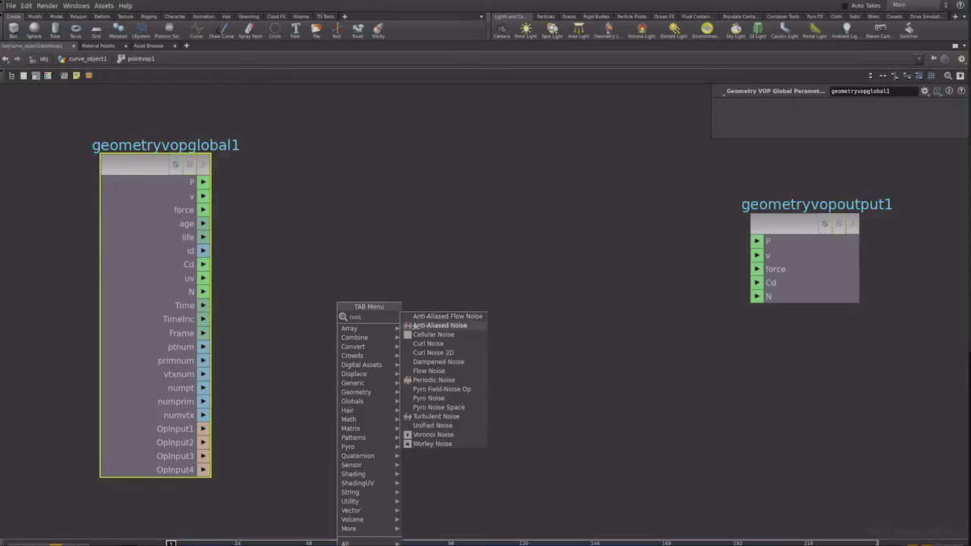
{"action": "left_click", "coordinate": [441, 326]}
{"action": "left_click_drag", "start_coordinate": [203, 182], "coordinate": [354, 263]}
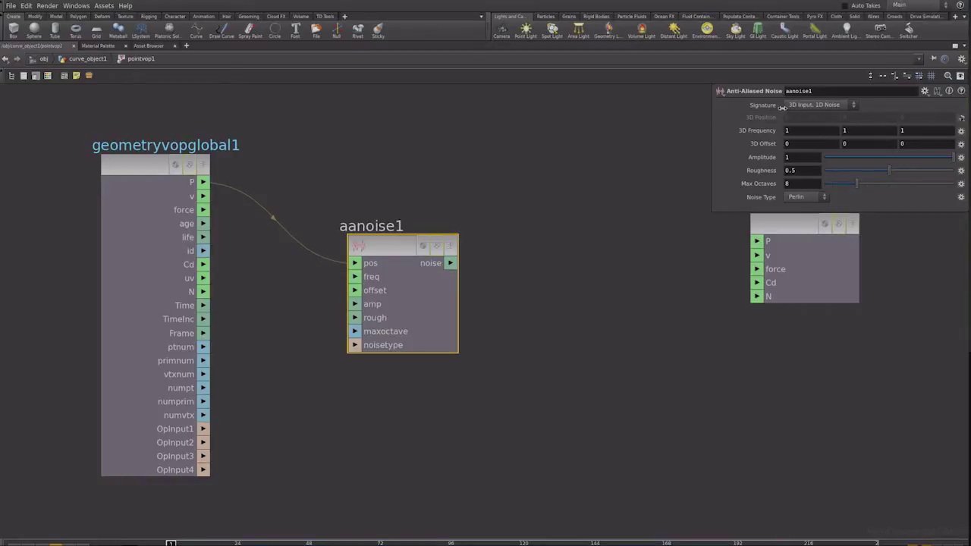
{"action": "left_click", "coordinate": [805, 104]}
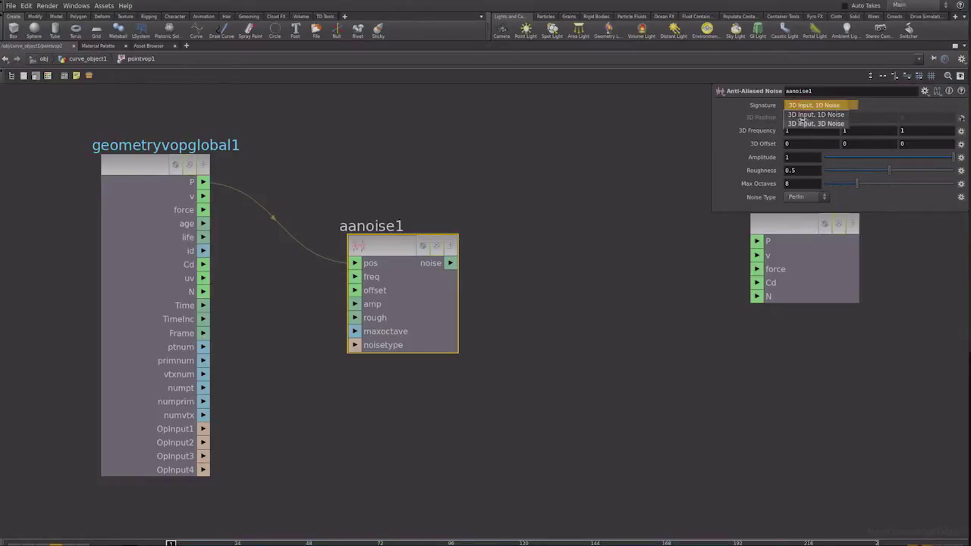
{"action": "left_click", "coordinate": [802, 125]}
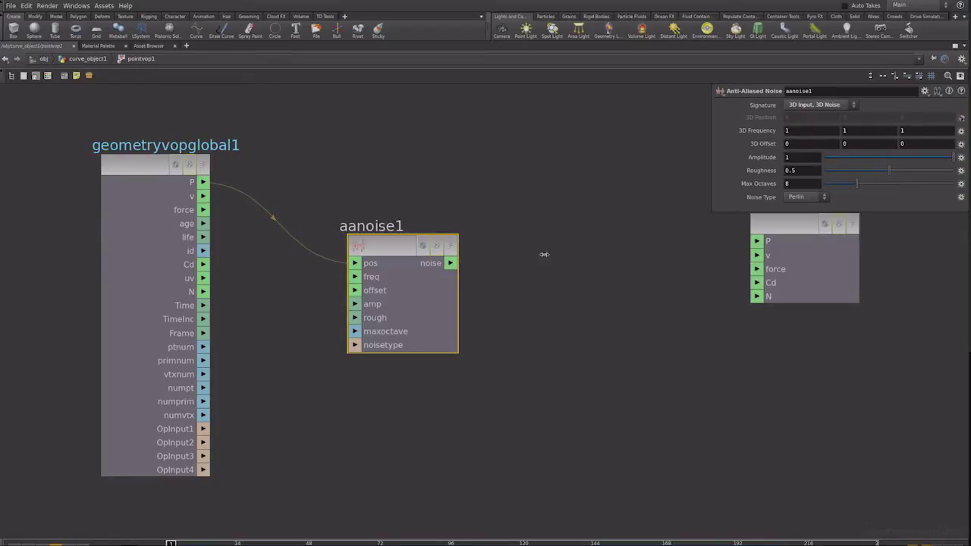
{"action": "key", "text": "h"}
Step: Add an add1 node summing P and the noise, and wire its sum into output P
{"action": "key", "text": "Tab"}
{"action": "type", "text": "add"}
{"action": "left_click", "coordinate": [599, 282]}
{"action": "left_click", "coordinate": [538, 271]}
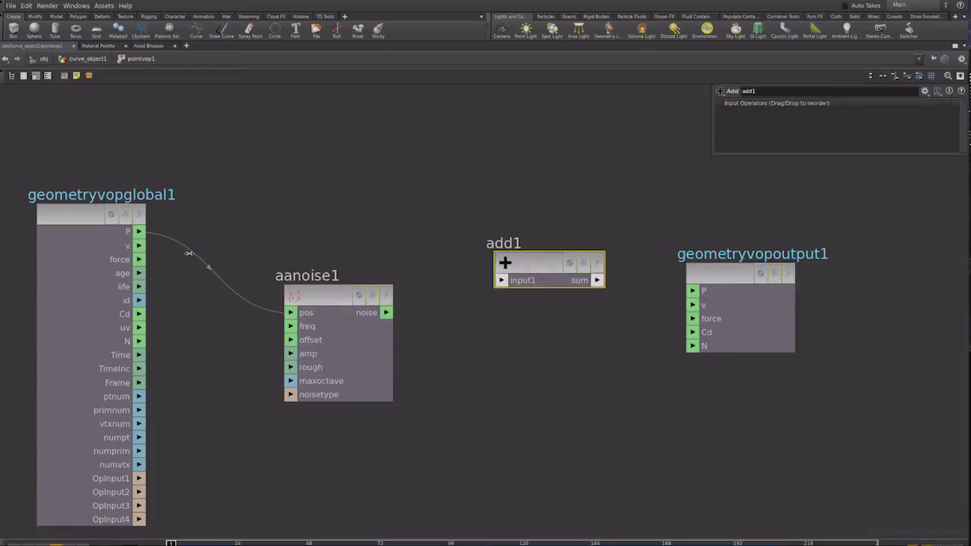
{"action": "left_click_drag", "start_coordinate": [139, 231], "coordinate": [501, 280]}
{"action": "left_click_drag", "start_coordinate": [385, 313], "coordinate": [501, 280]}
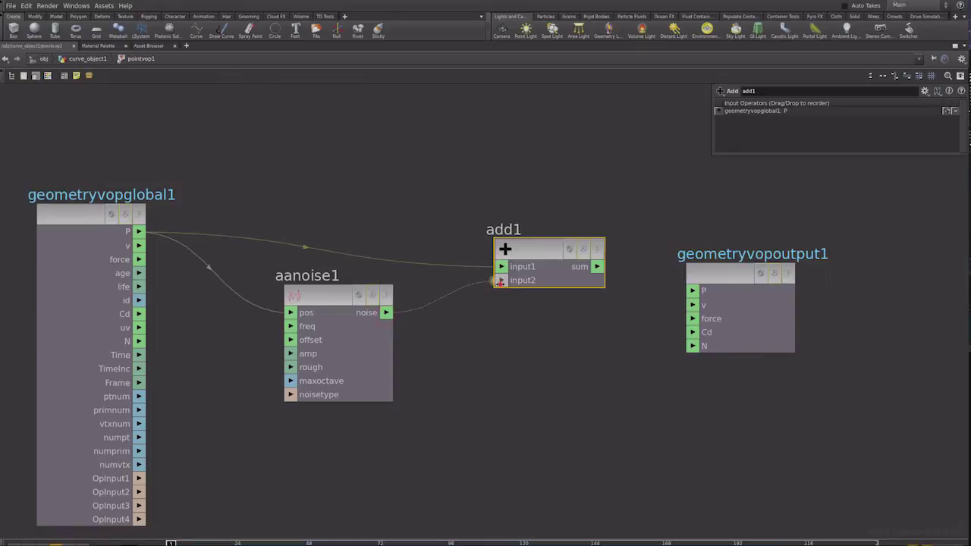
{"action": "middle_click_drag", "start_coordinate": [556, 313], "coordinate": [520, 321]}
{"action": "left_click_drag", "start_coordinate": [660, 280], "coordinate": [620, 263]}
{"action": "left_click_drag", "start_coordinate": [560, 260], "coordinate": [673, 274]}
{"action": "middle_click_drag", "start_coordinate": [473, 371], "coordinate": [634, 356]}
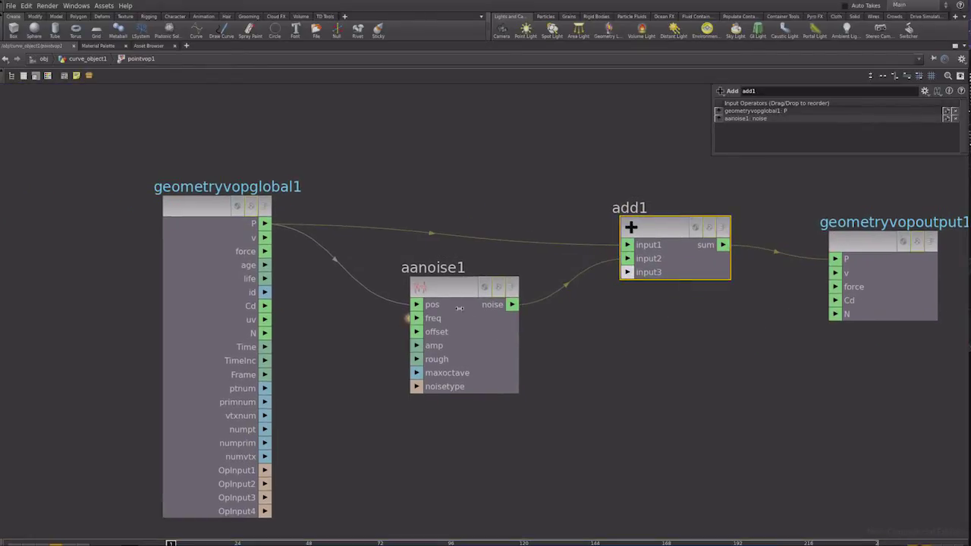
Step: Promote aanoise1's offset, amp, rough, maxoctave and noisetype inputs to node parameters
{"action": "left_click", "coordinate": [455, 292]}
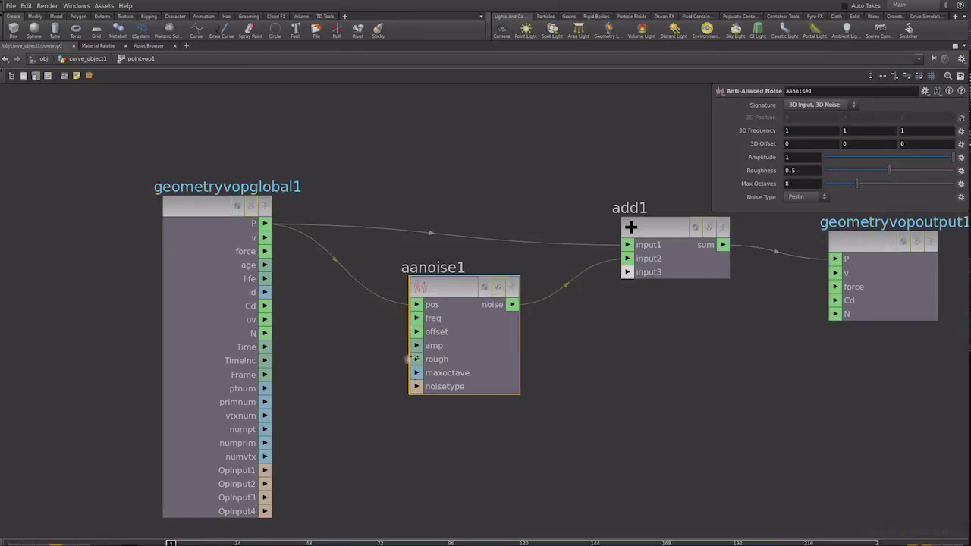
{"action": "right_click", "coordinate": [417, 318]}
{"action": "right_click", "coordinate": [416, 332]}
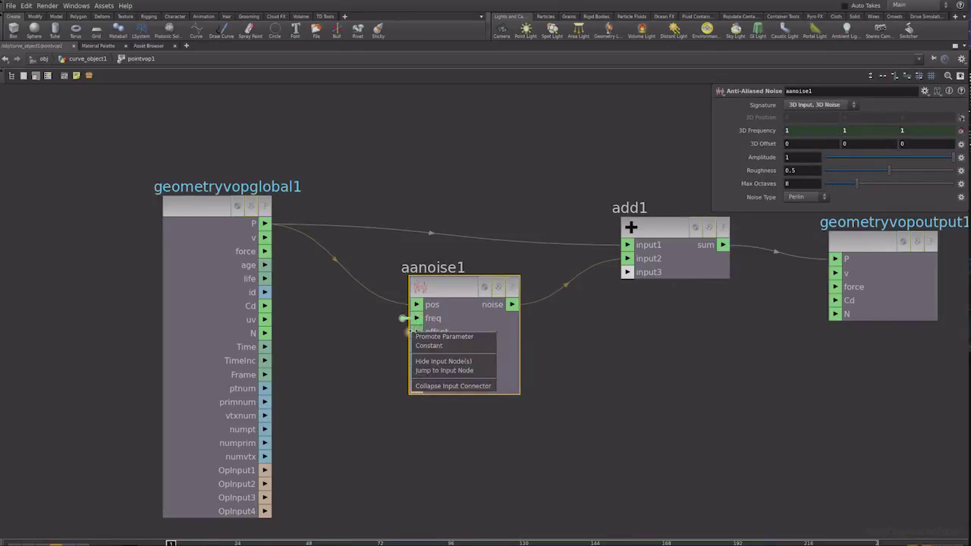
{"action": "left_click", "coordinate": [440, 338]}
{"action": "right_click", "coordinate": [416, 345]}
{"action": "left_click", "coordinate": [440, 352]}
{"action": "right_click", "coordinate": [416, 359]}
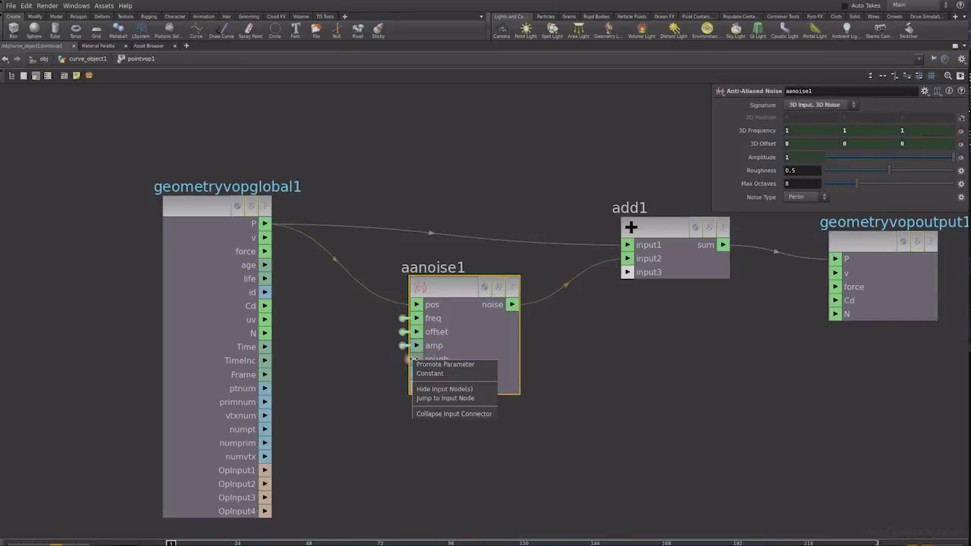
{"action": "left_click", "coordinate": [440, 365]}
{"action": "right_click", "coordinate": [415, 372]}
{"action": "left_click", "coordinate": [440, 379]}
{"action": "right_click", "coordinate": [416, 386]}
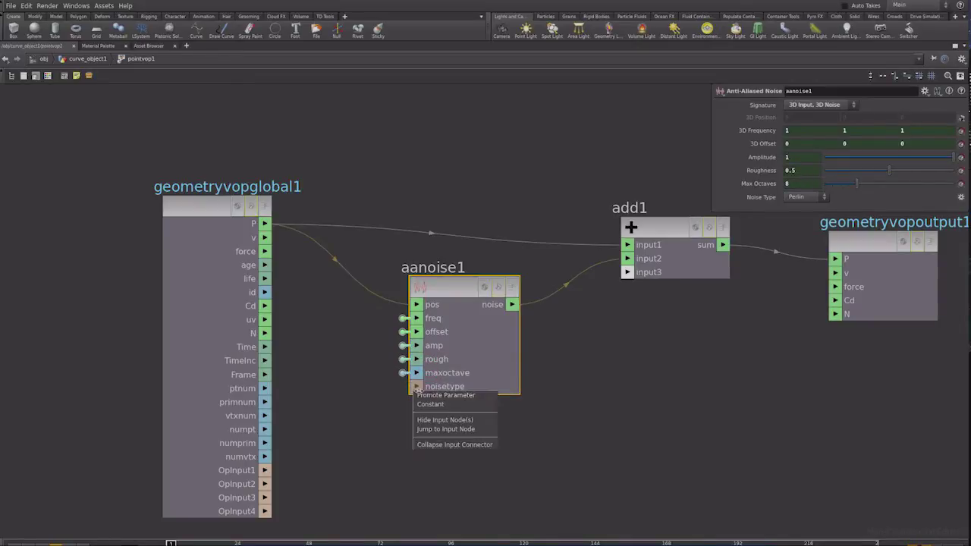
{"action": "left_click", "coordinate": [440, 392]}
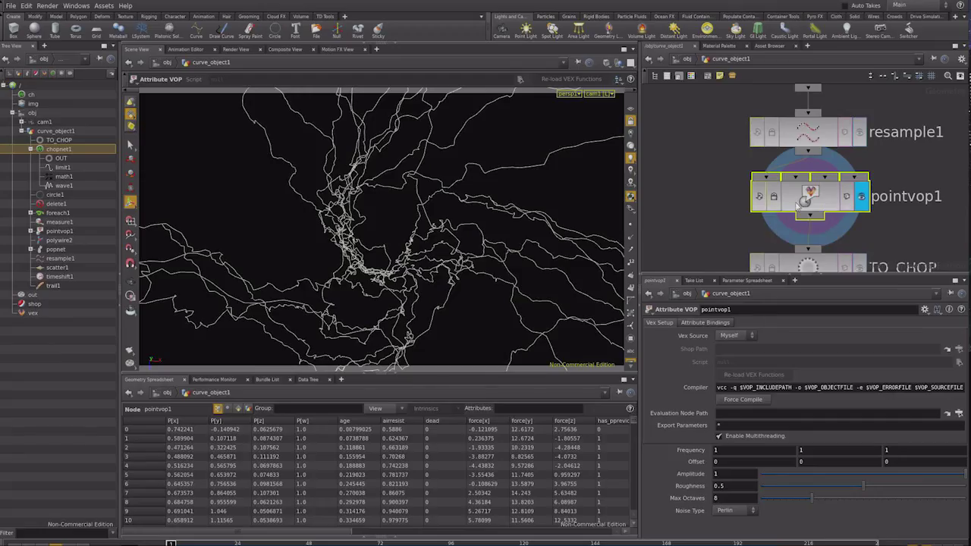
Step: Rename the pointvop1 node to 'noise'
{"action": "double_click", "coordinate": [903, 197]}
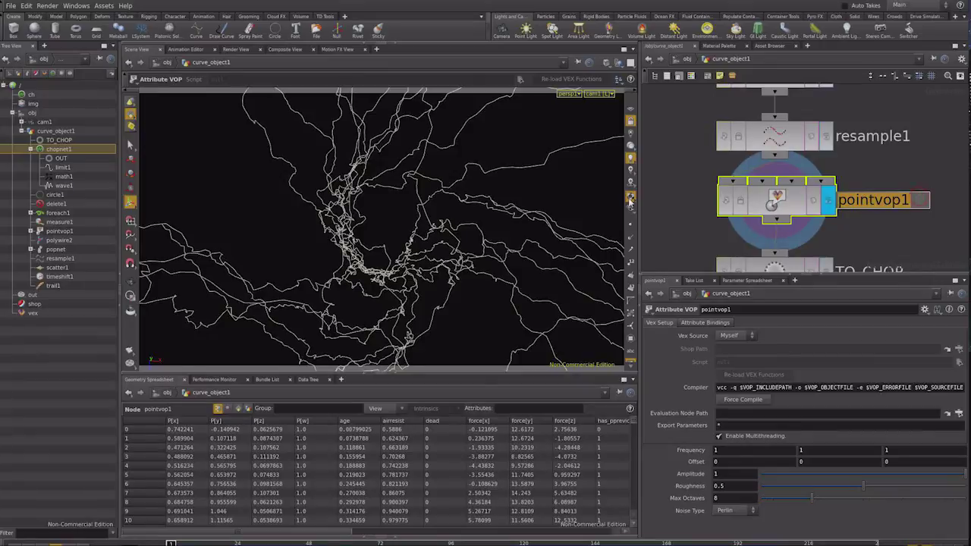
{"action": "type", "text": "noise"}
{"action": "key", "text": "Return"}
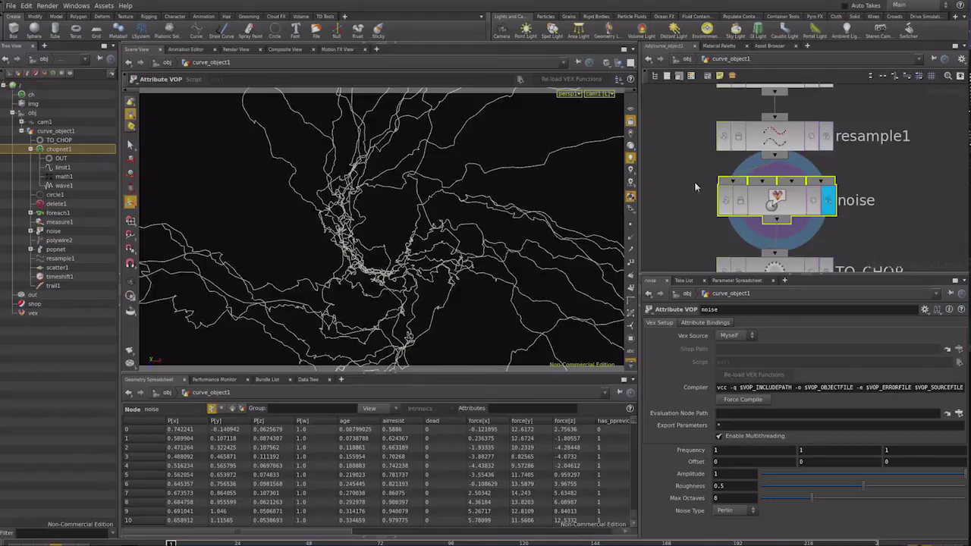
Step: Bypass the noise node twice to compare the curves, leaving it active
{"action": "left_click", "coordinate": [724, 202]}
{"action": "left_click", "coordinate": [725, 202]}
{"action": "left_click", "coordinate": [724, 202]}
{"action": "left_click", "coordinate": [724, 202]}
Step: Set noise Frequency to 0.1 and Roughness to 0.151, tuning amplitude and offset
{"action": "middle_click_drag", "start_coordinate": [691, 450], "coordinate": [646, 451]}
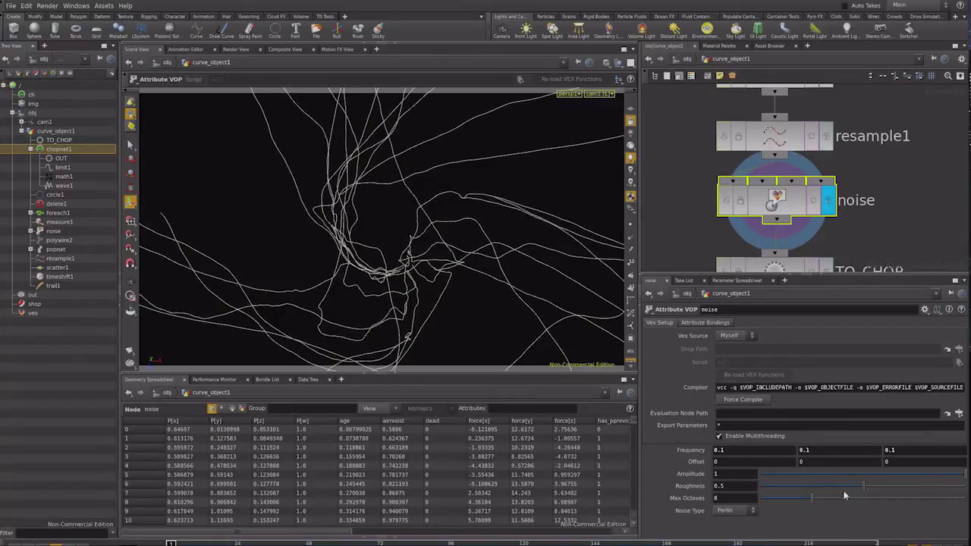
{"action": "mouse_move", "coordinate": [860, 485]}
{"action": "left_mouse_down"}
{"action": "mouse_move", "coordinate": [951, 483]}
{"action": "mouse_move", "coordinate": [791, 485]}
{"action": "left_mouse_up"}
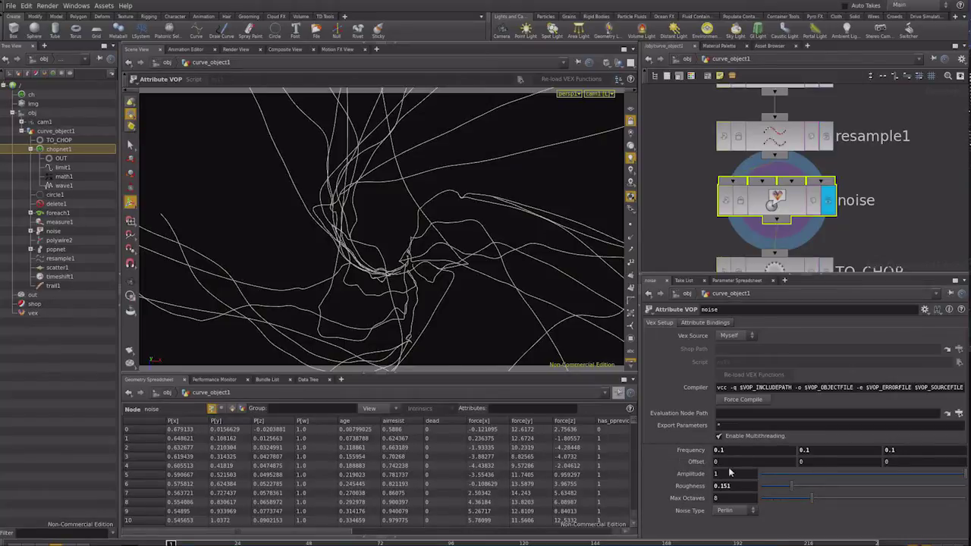
{"action": "middle_click_drag", "start_coordinate": [718, 474], "coordinate": [720, 477]}
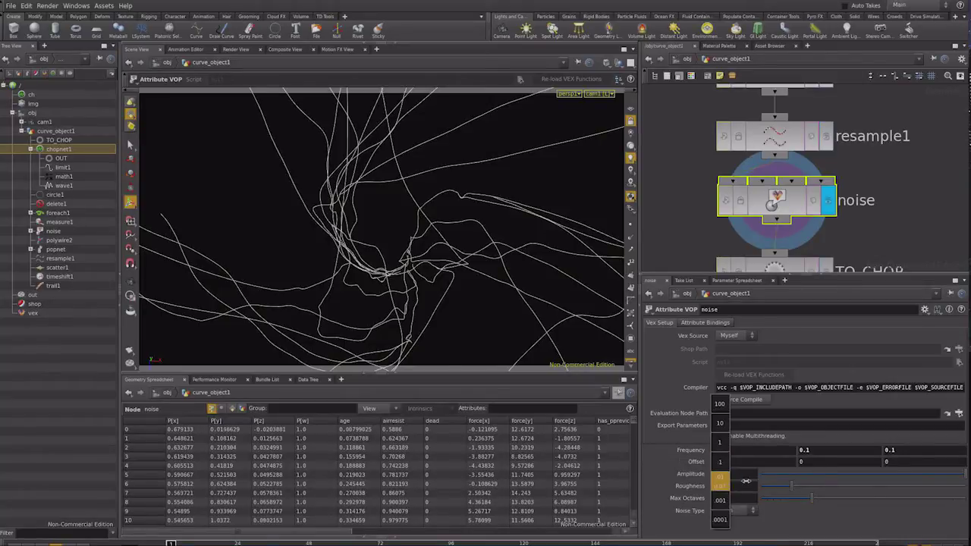
{"action": "mouse_move", "coordinate": [743, 480]}
{"action": "middle_mouse_down"}
{"action": "mouse_move", "coordinate": [826, 488]}
{"action": "mouse_move", "coordinate": [812, 497]}
{"action": "middle_mouse_up"}
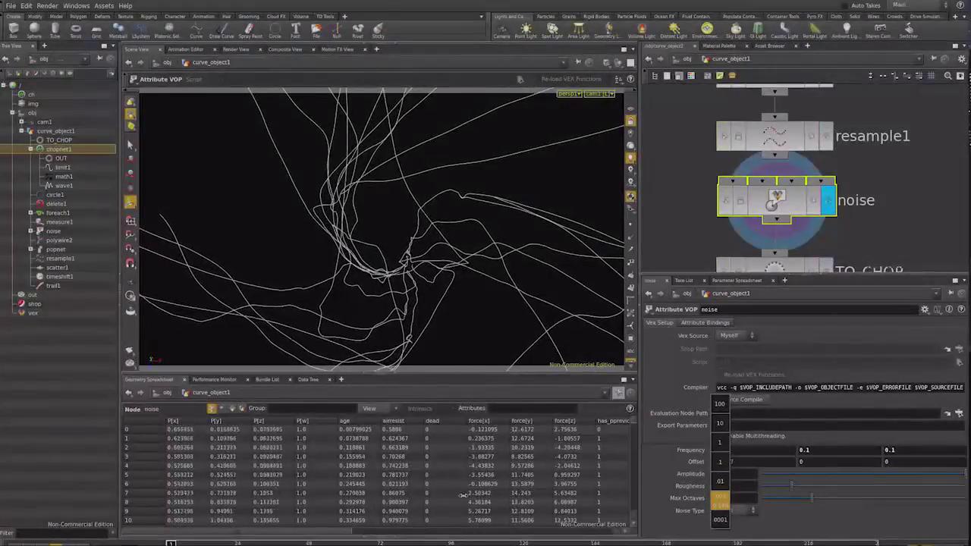
{"action": "middle_click_drag", "start_coordinate": [438, 493], "coordinate": [734, 462]}
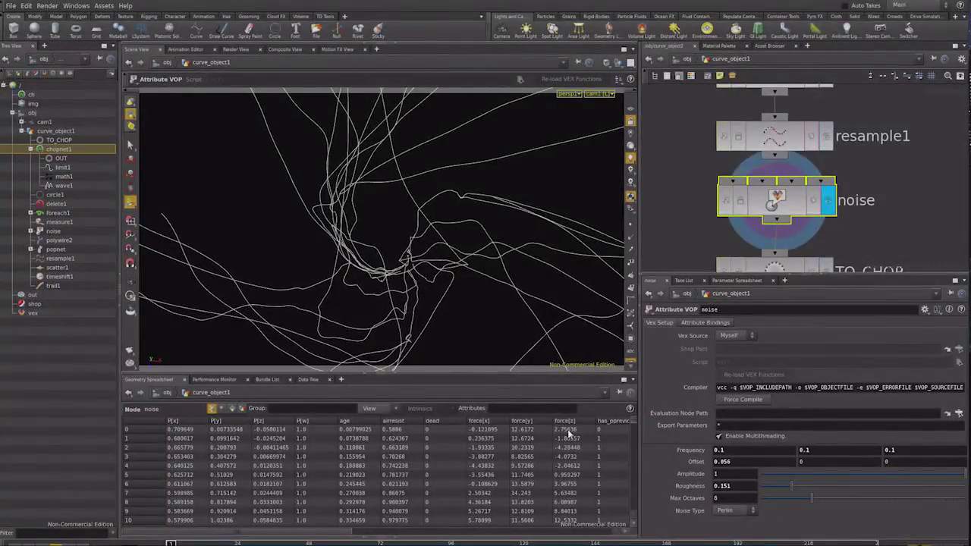
Step: Drive Offset X with a $F frame expression, link Y and Z as relative references, and play
{"action": "left_click", "coordinate": [747, 462]}
{"action": "type", "text": "$F*0.1"}
{"action": "key", "text": "Return"}
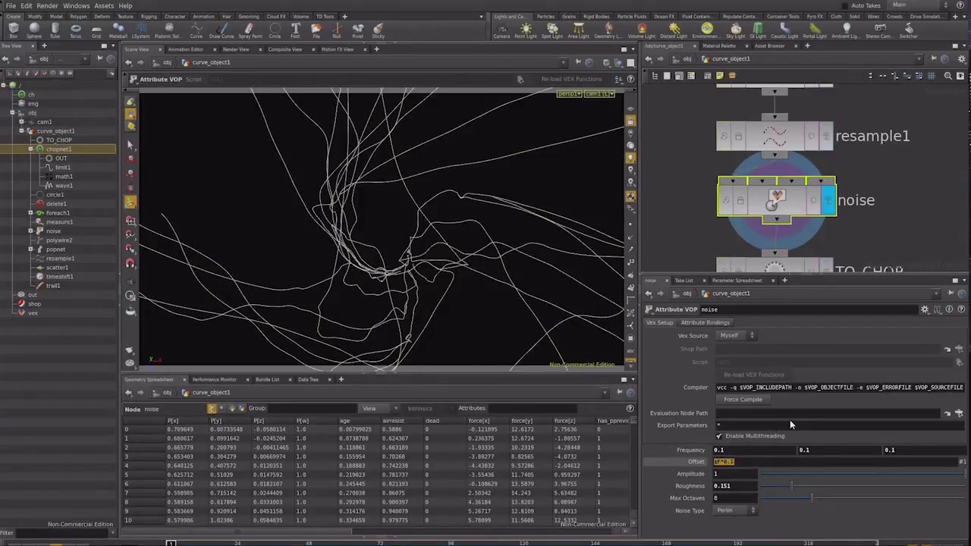
{"action": "right_click", "coordinate": [750, 401]}
{"action": "left_click", "coordinate": [765, 439]}
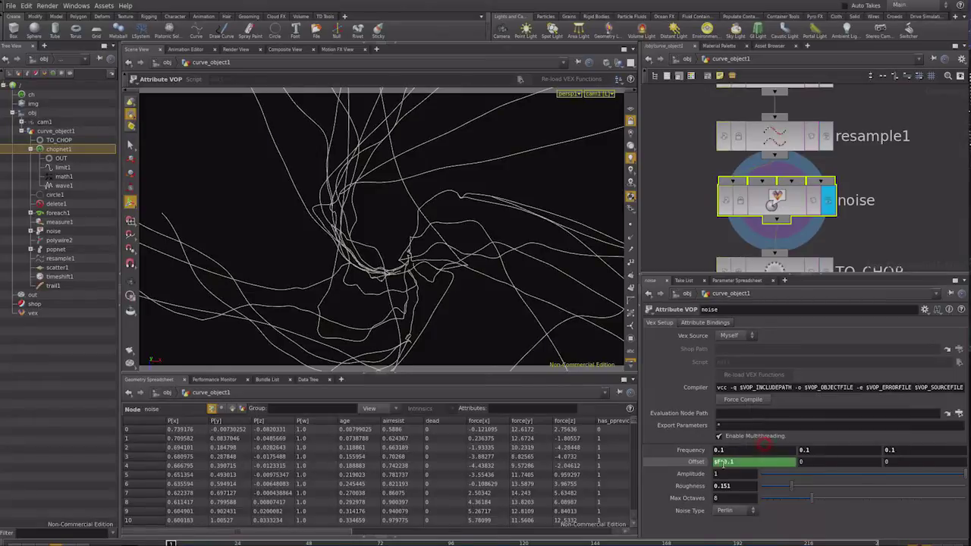
{"action": "right_click", "coordinate": [806, 465]}
{"action": "left_click", "coordinate": [758, 474]}
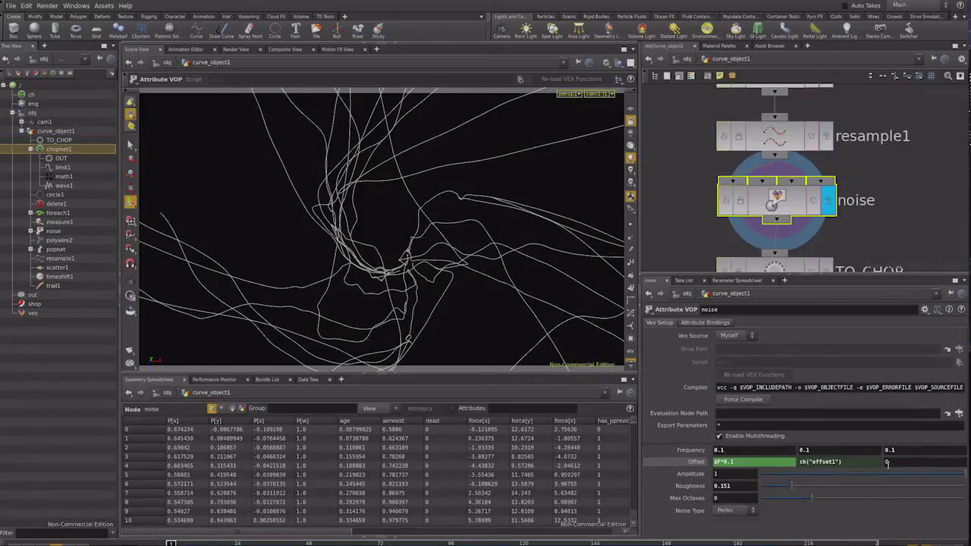
{"action": "right_click", "coordinate": [888, 464]}
{"action": "left_click", "coordinate": [839, 477]}
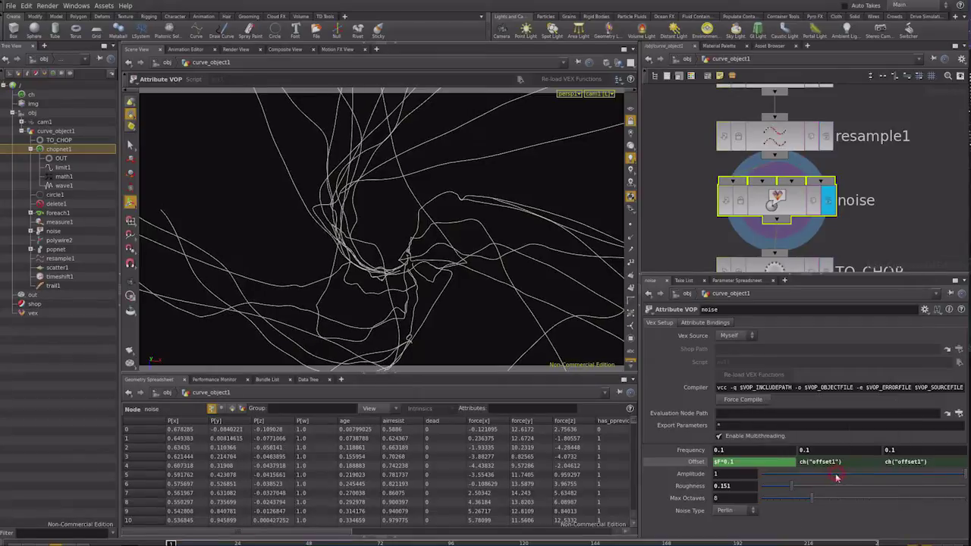
{"action": "left_click", "coordinate": [677, 250]}
{"action": "left_click", "coordinate": [79, 543]}
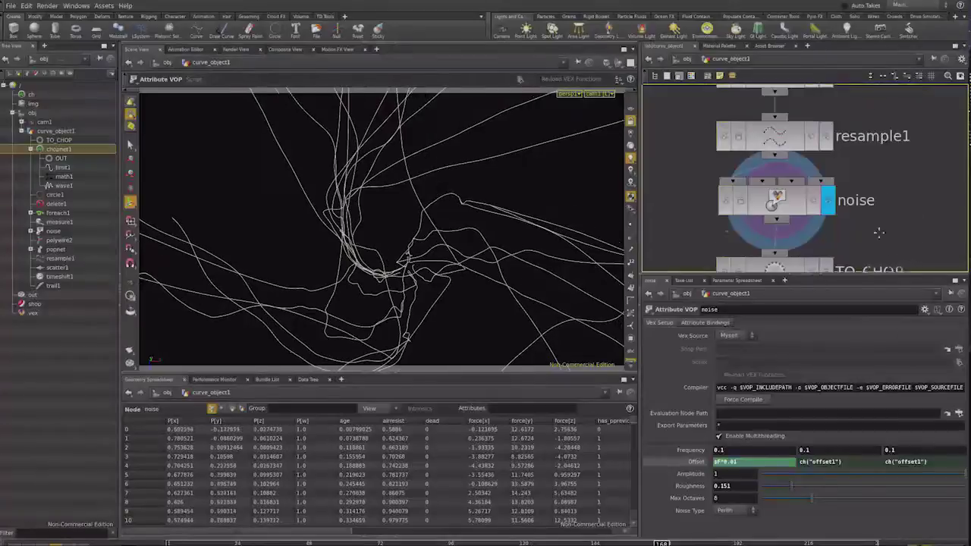
Step: Add a smooth1 node below noise and display it, comparing against the unsmoothed curves
{"action": "middle_click_drag", "start_coordinate": [849, 273], "coordinate": [885, 159]}
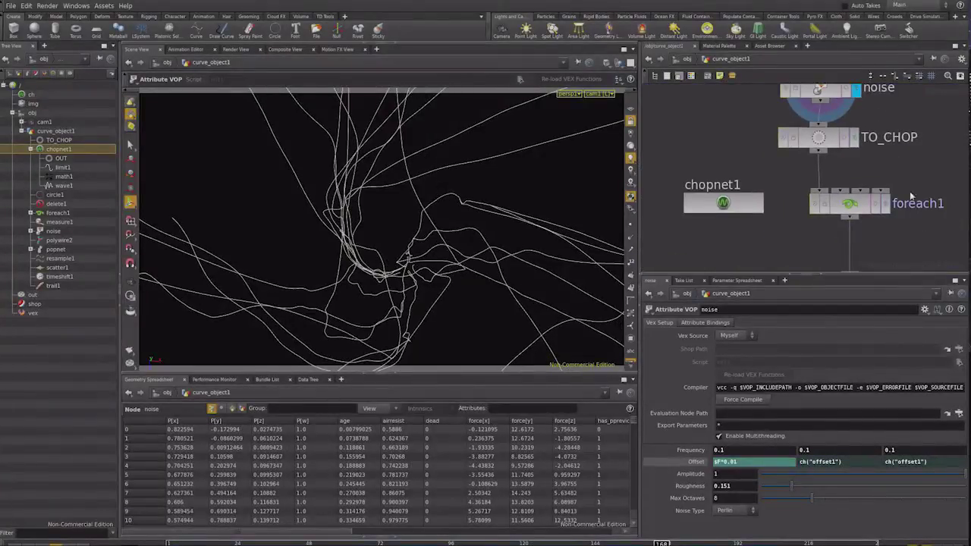
{"action": "middle_click_drag", "start_coordinate": [920, 200], "coordinate": [811, 152]}
{"action": "left_click_drag", "start_coordinate": [835, 245], "coordinate": [753, 154]}
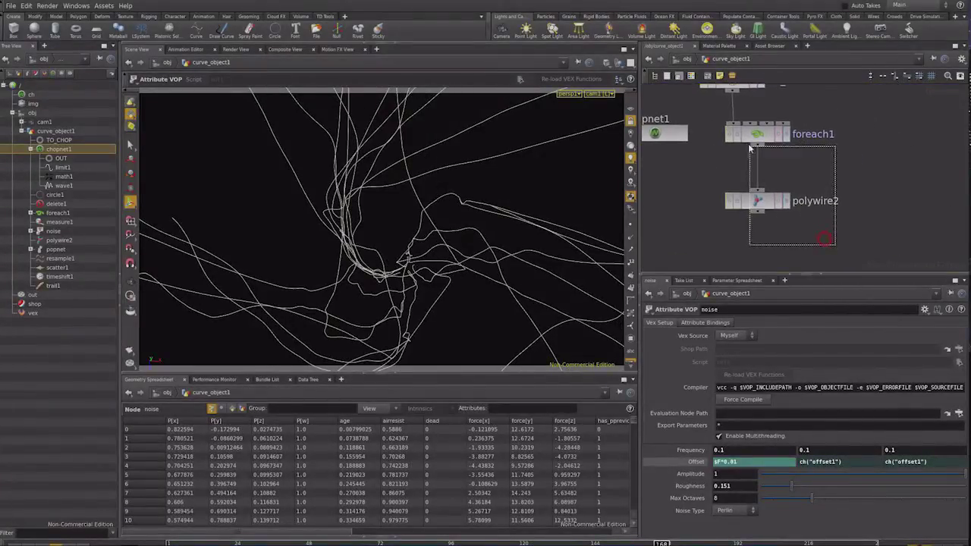
{"action": "key", "text": "Tab"}
{"action": "type", "text": "sm"}
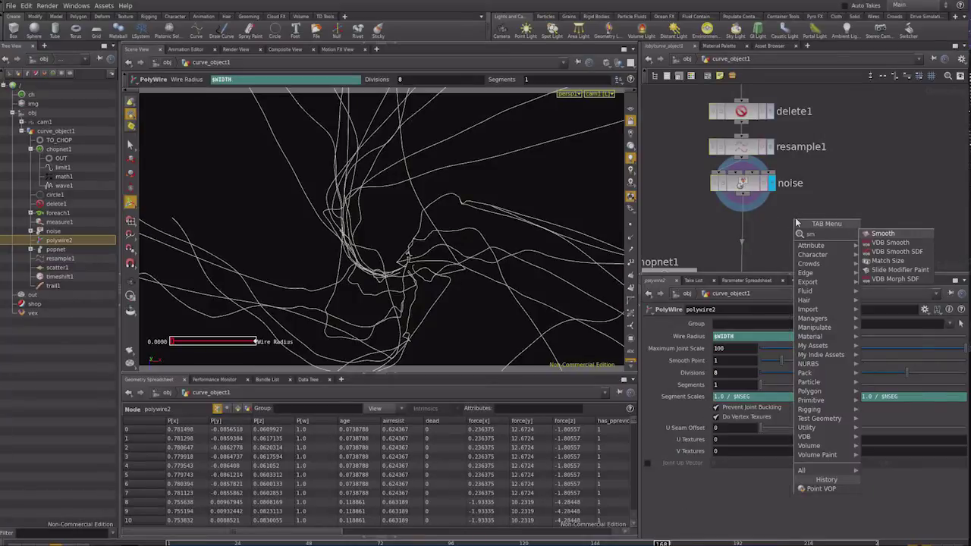
{"action": "left_click", "coordinate": [868, 232]}
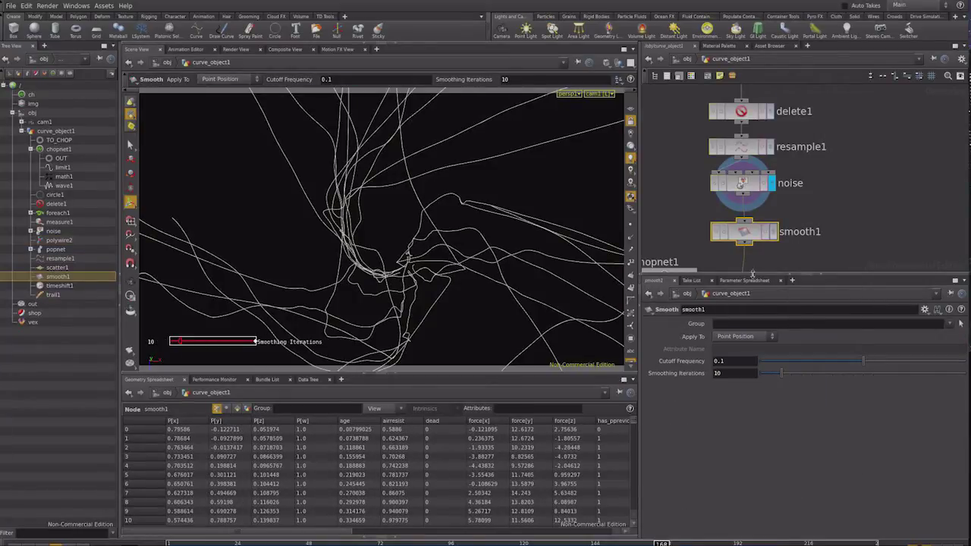
{"action": "left_click", "coordinate": [773, 232]}
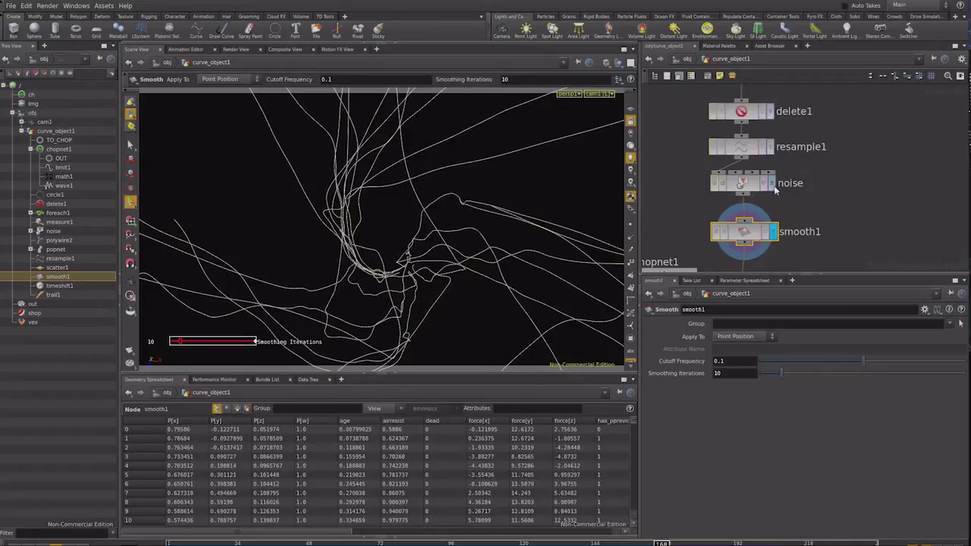
{"action": "left_click", "coordinate": [772, 182]}
{"action": "left_click", "coordinate": [773, 231]}
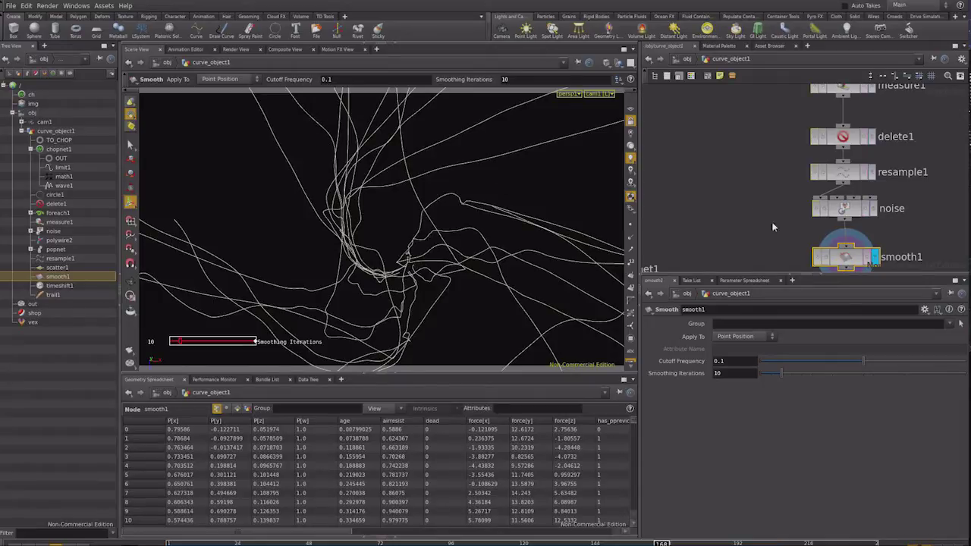
Step: Insert fuse1 between smooth1 and TO_CHOP, and compare point counts of smooth1 and fuse1
{"action": "middle_click_drag", "start_coordinate": [773, 226], "coordinate": [733, 154]}
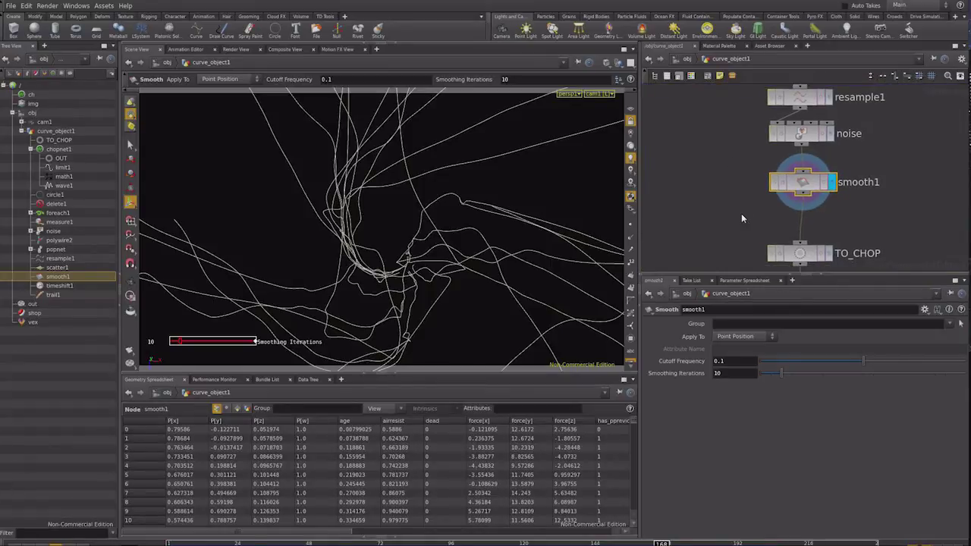
{"action": "key", "text": "Tab"}
{"action": "type", "text": "fus"}
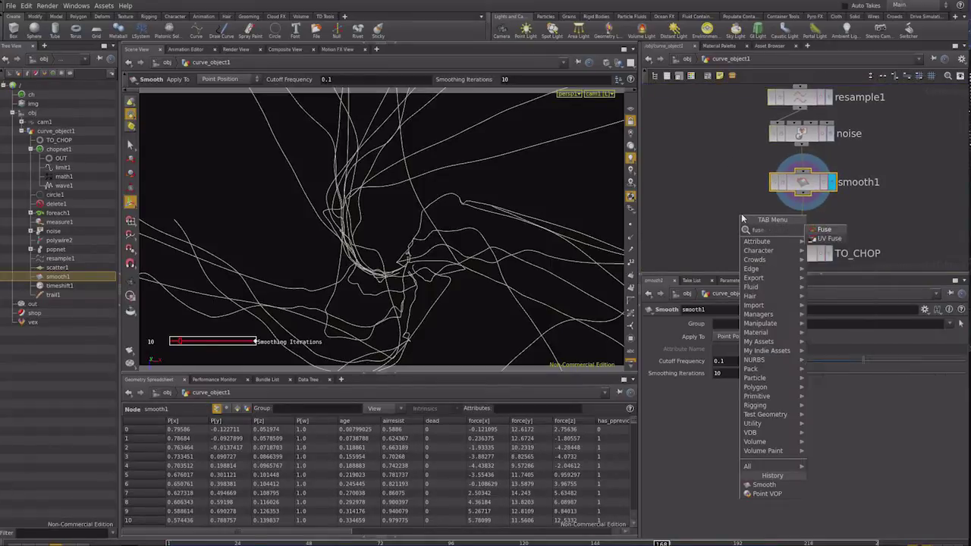
{"action": "left_click", "coordinate": [823, 229]}
{"action": "left_click", "coordinate": [801, 220]}
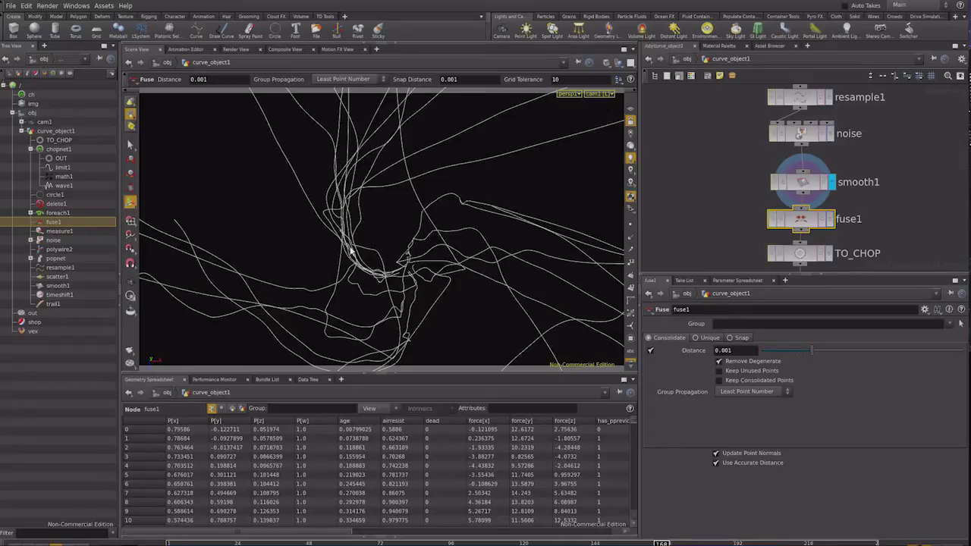
{"action": "middle_click_drag", "start_coordinate": [721, 202], "coordinate": [706, 184]}
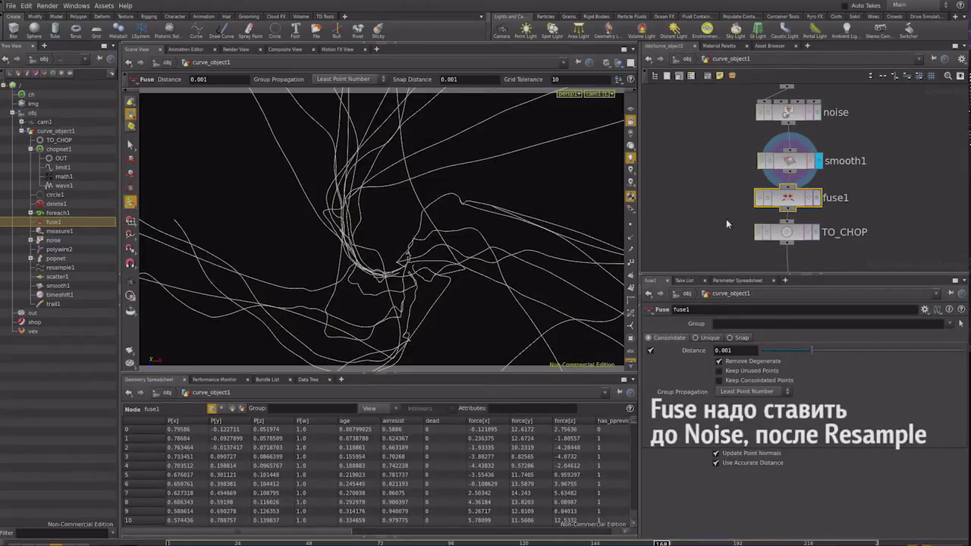
{"action": "middle_click", "coordinate": [790, 165]}
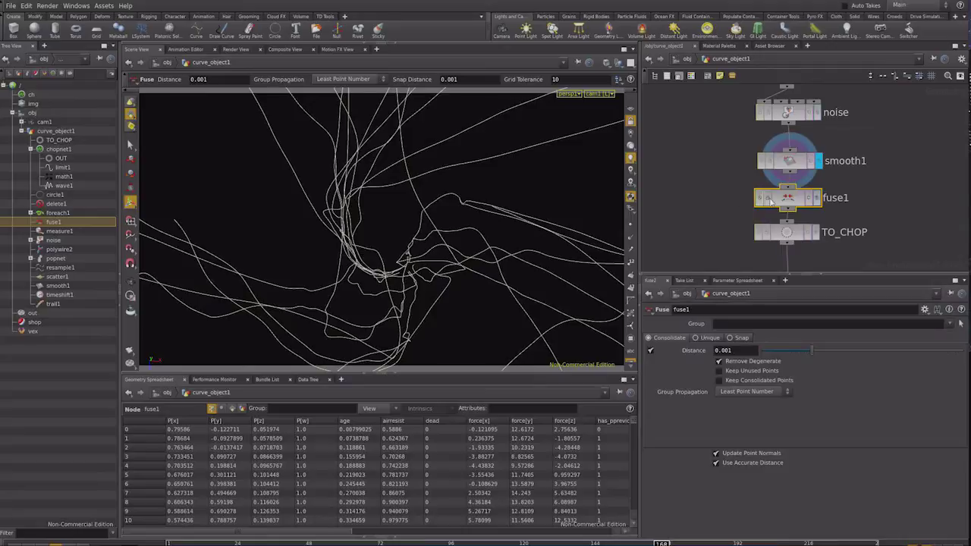
{"action": "middle_click", "coordinate": [789, 197]}
Step: Rewind to frame 1, record a flipbook, review frames 55–82 in MPlay, then close it
{"action": "left_click", "coordinate": [819, 198]}
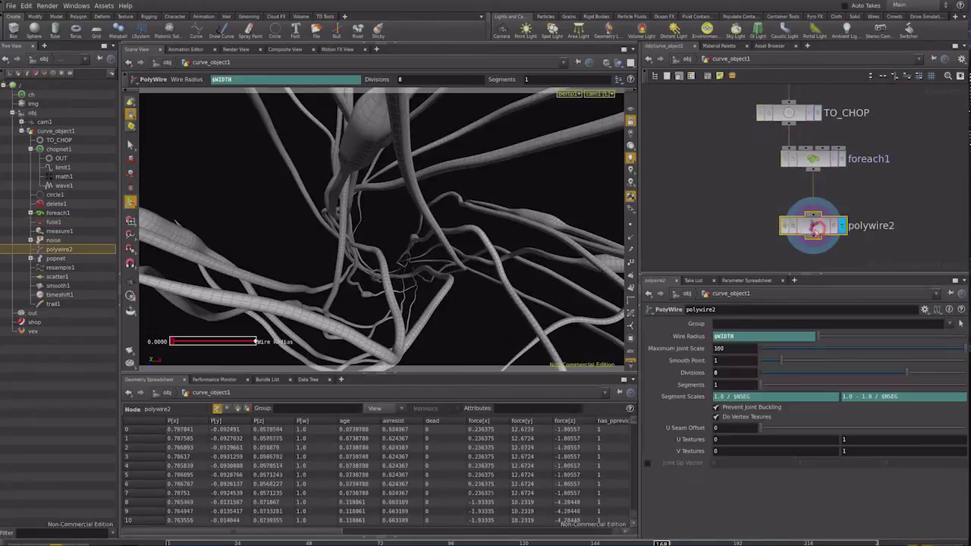
{"action": "key", "text": "ctrl+Up"}
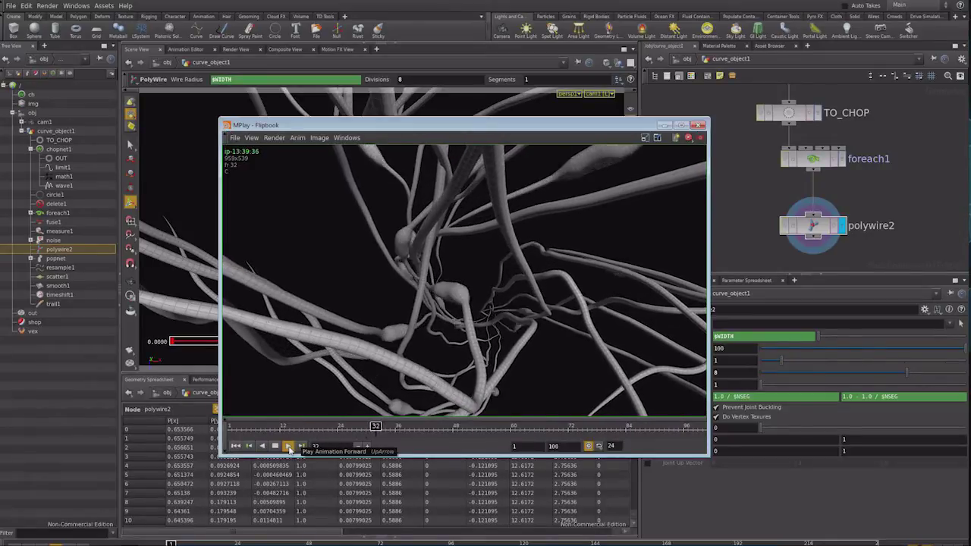
{"action": "left_click_drag", "start_coordinate": [471, 426], "coordinate": [496, 450]}
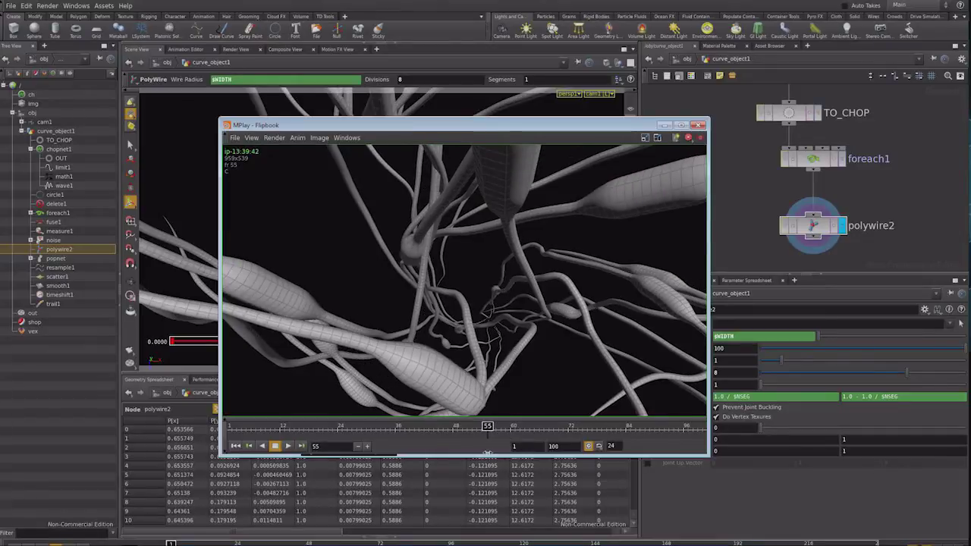
{"action": "left_click_drag", "start_coordinate": [496, 449], "coordinate": [489, 319]}
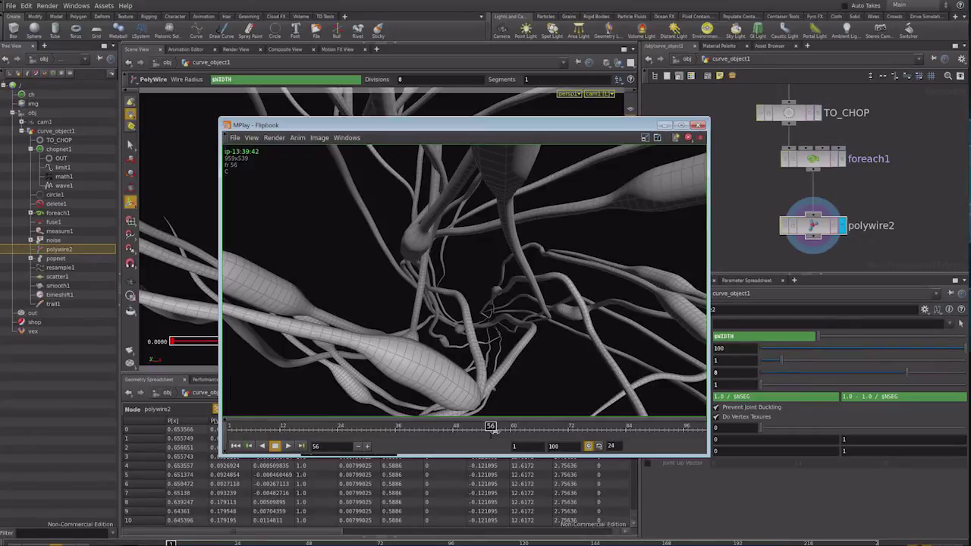
{"action": "left_click_drag", "start_coordinate": [490, 429], "coordinate": [529, 430]}
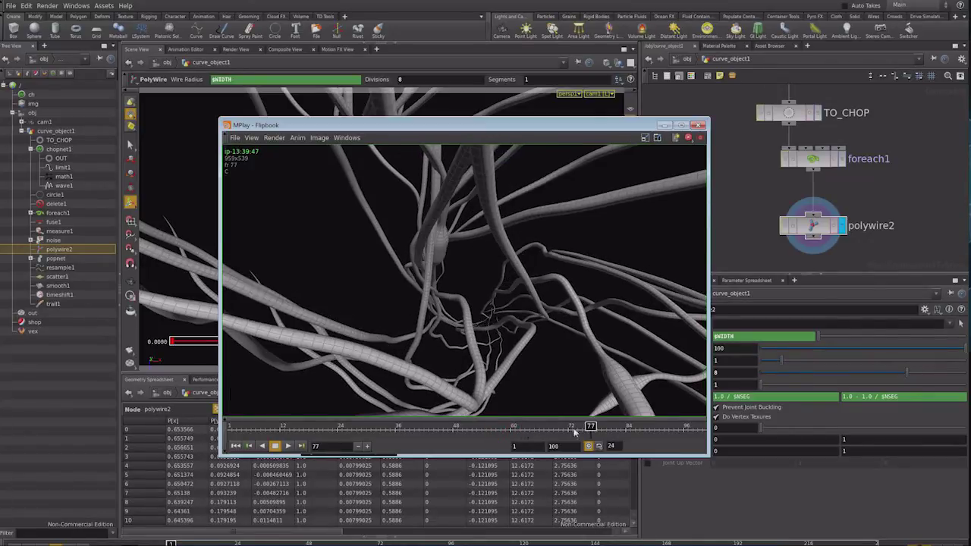
{"action": "mouse_move", "coordinate": [586, 426]}
{"action": "left_mouse_down"}
{"action": "mouse_move", "coordinate": [615, 426]}
{"action": "mouse_move", "coordinate": [438, 432]}
{"action": "mouse_move", "coordinate": [567, 426]}
{"action": "left_mouse_up"}
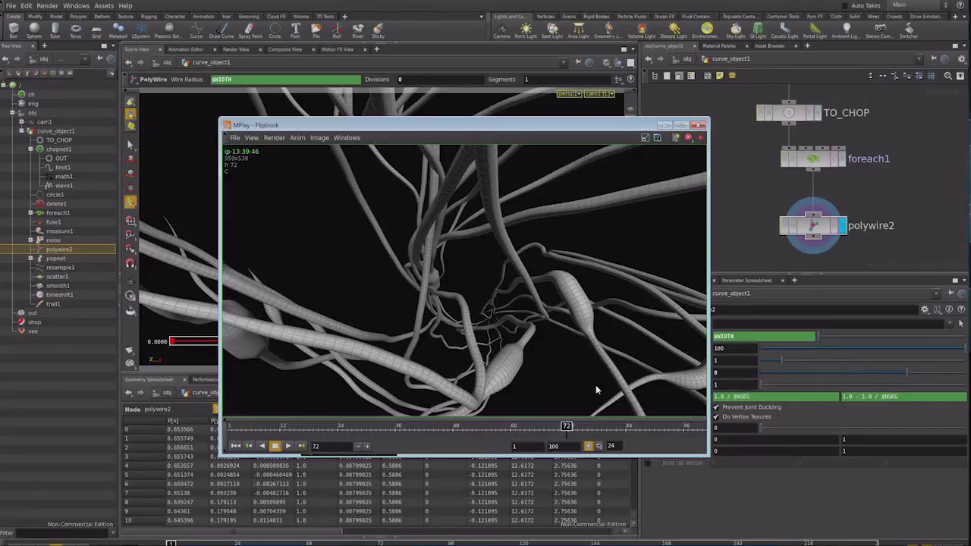
{"action": "left_click", "coordinate": [699, 124]}
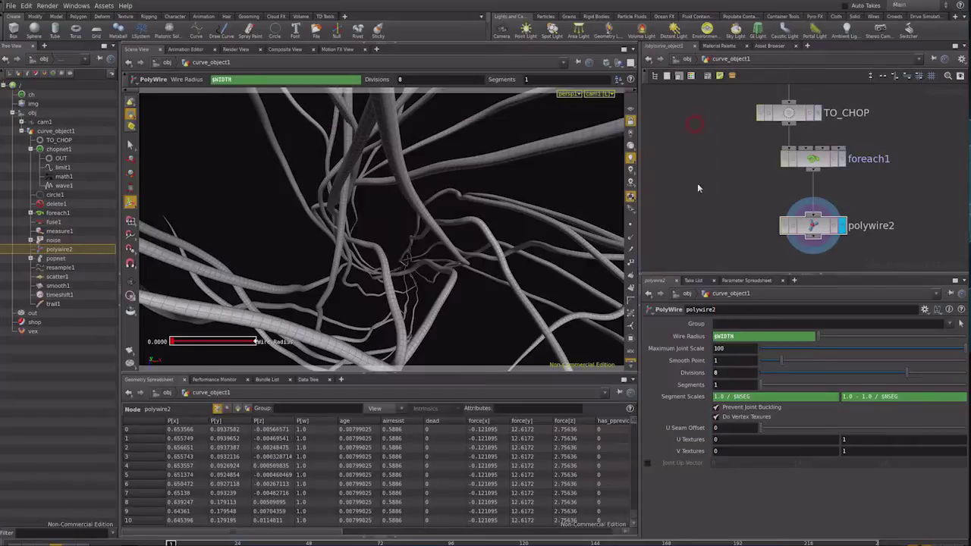
Step: Set foreach1's display flag so its raw curves replace the polywire tubes, and select it
{"action": "middle_click_drag", "start_coordinate": [699, 165], "coordinate": [675, 207]}
{"action": "left_click_drag", "start_coordinate": [813, 173], "coordinate": [814, 225]}
{"action": "mouse_move", "coordinate": [814, 225]}
{"action": "middle_mouse_down"}
{"action": "mouse_move", "coordinate": [847, 200]}
{"action": "mouse_move", "coordinate": [820, 197]}
{"action": "mouse_move", "coordinate": [798, 245]}
{"action": "middle_mouse_up"}
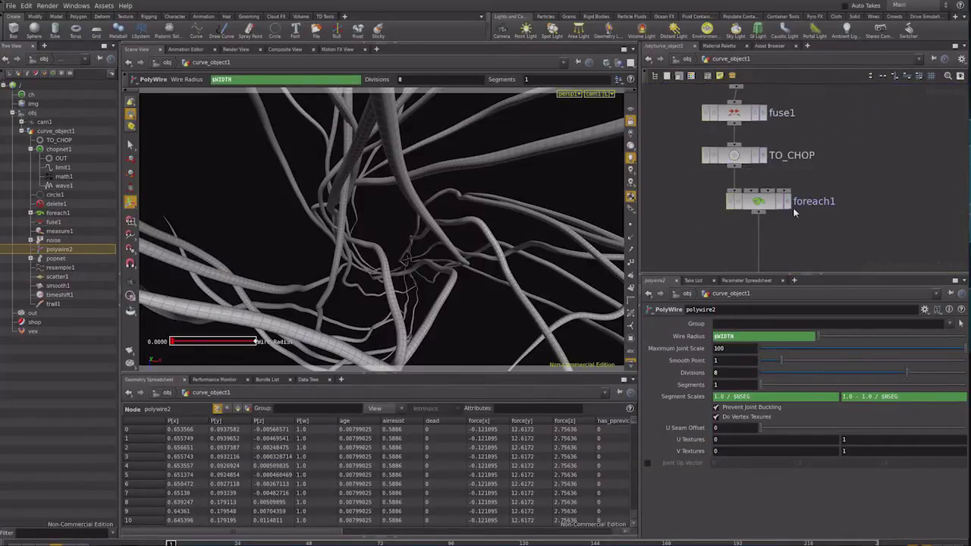
{"action": "left_click", "coordinate": [786, 201]}
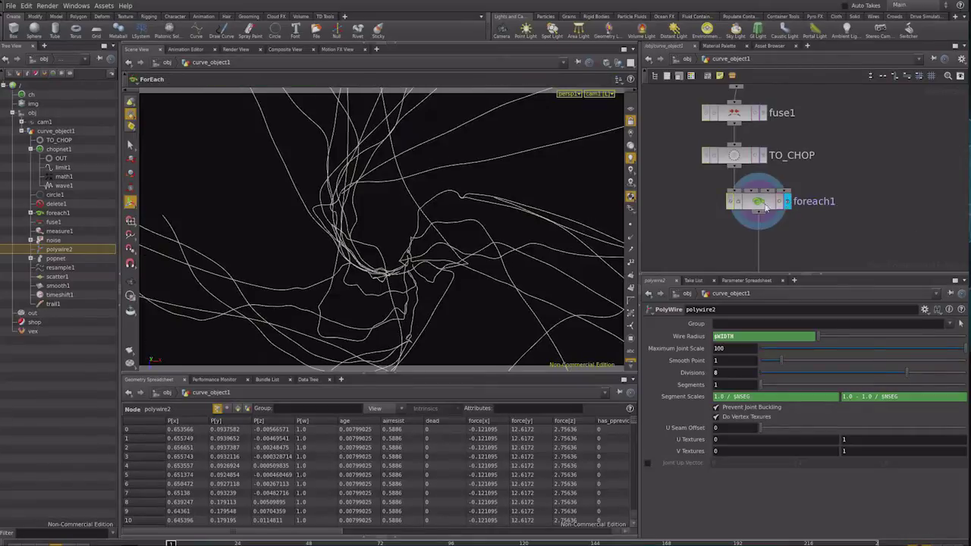
{"action": "left_click", "coordinate": [764, 208]}
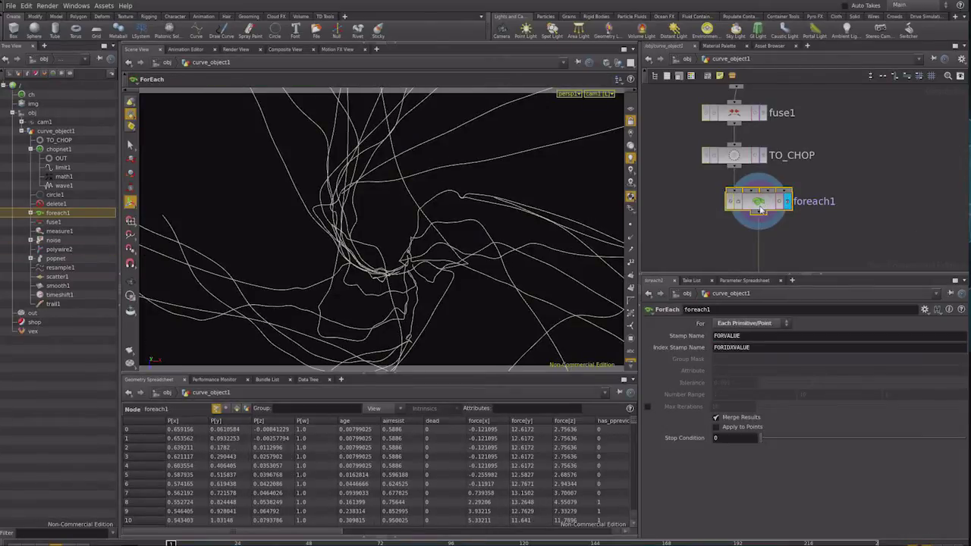
Step: Turn on point display to mark points along every curve, then orbit the network
{"action": "mouse_move", "coordinate": [680, 258]}
{"action": "middle_mouse_down"}
{"action": "mouse_move", "coordinate": [715, 174]}
{"action": "mouse_move", "coordinate": [762, 185]}
{"action": "middle_mouse_up"}
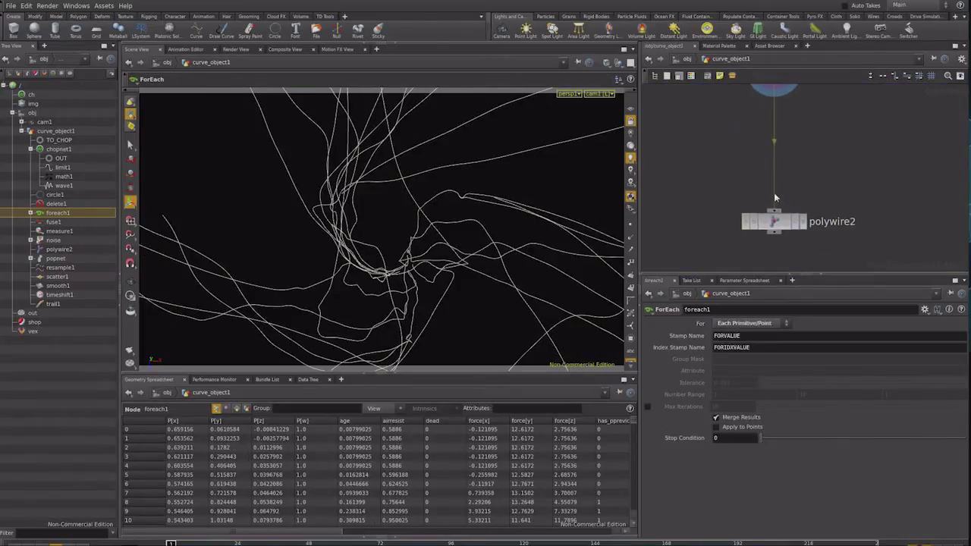
{"action": "middle_click_drag", "start_coordinate": [774, 142], "coordinate": [776, 245]}
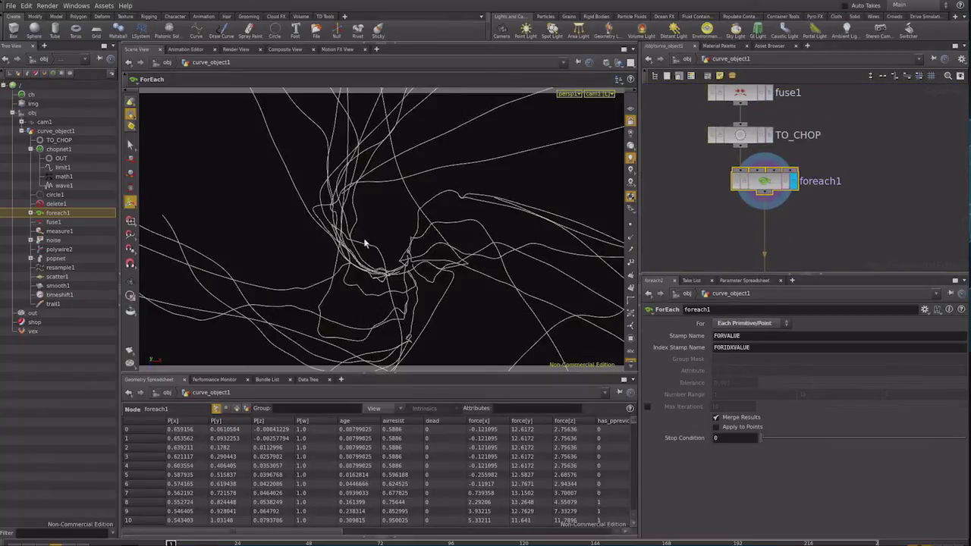
{"action": "left_click", "coordinate": [630, 224]}
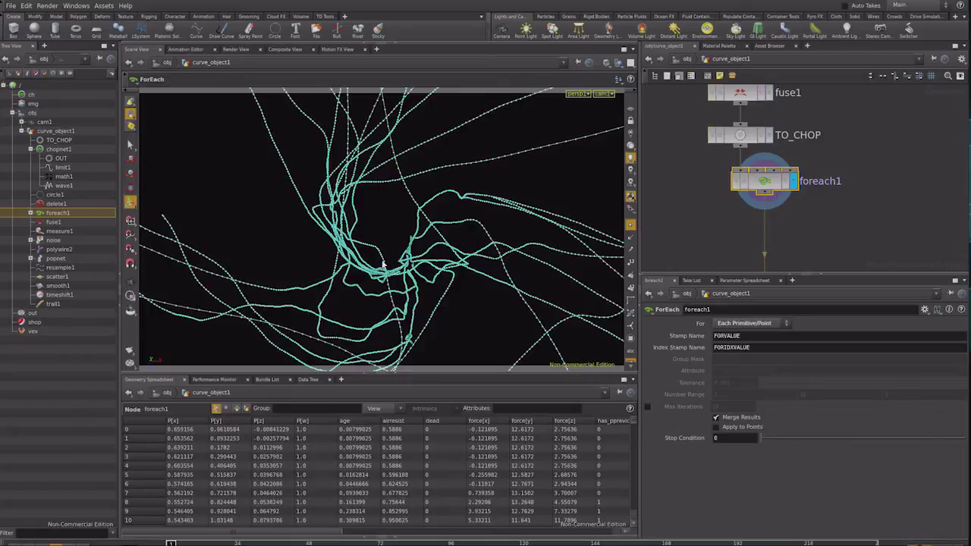
{"action": "mouse_move", "coordinate": [288, 271]}
{"action": "left_mouse_down"}
{"action": "mouse_move", "coordinate": [369, 245]}
{"action": "mouse_move", "coordinate": [462, 321]}
{"action": "mouse_move", "coordinate": [433, 217]}
{"action": "mouse_move", "coordinate": [408, 250]}
{"action": "mouse_move", "coordinate": [369, 251]}
{"action": "mouse_move", "coordinate": [372, 197]}
{"action": "mouse_move", "coordinate": [341, 245]}
{"action": "mouse_move", "coordinate": [284, 234]}
{"action": "mouse_move", "coordinate": [342, 250]}
{"action": "mouse_move", "coordinate": [402, 228]}
{"action": "mouse_move", "coordinate": [316, 276]}
{"action": "mouse_move", "coordinate": [347, 245]}
{"action": "mouse_move", "coordinate": [368, 277]}
{"action": "mouse_move", "coordinate": [357, 254]}
{"action": "left_mouse_up"}
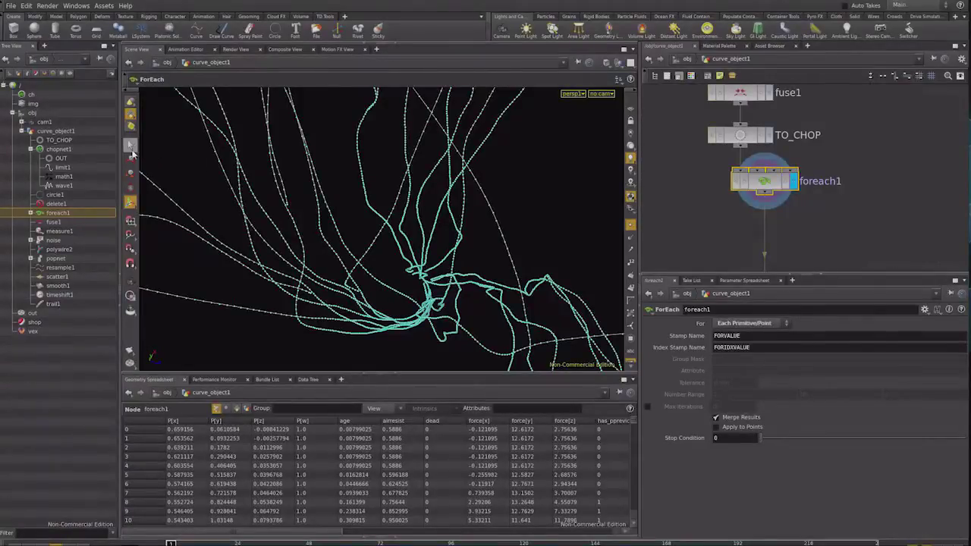
Step: Switch to the Select tool in Points mode and orbit to inspect the curves
{"action": "left_click", "coordinate": [130, 145]}
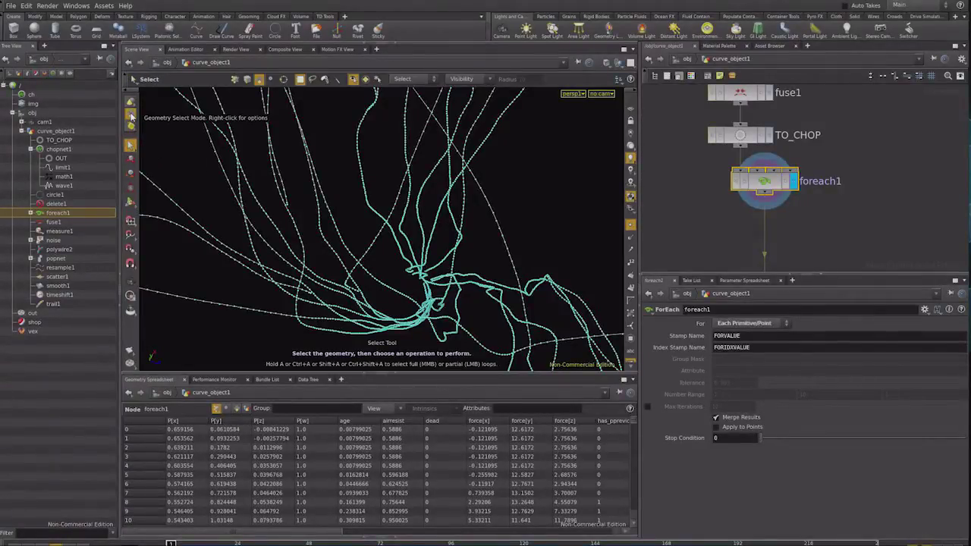
{"action": "right_click", "coordinate": [132, 115]}
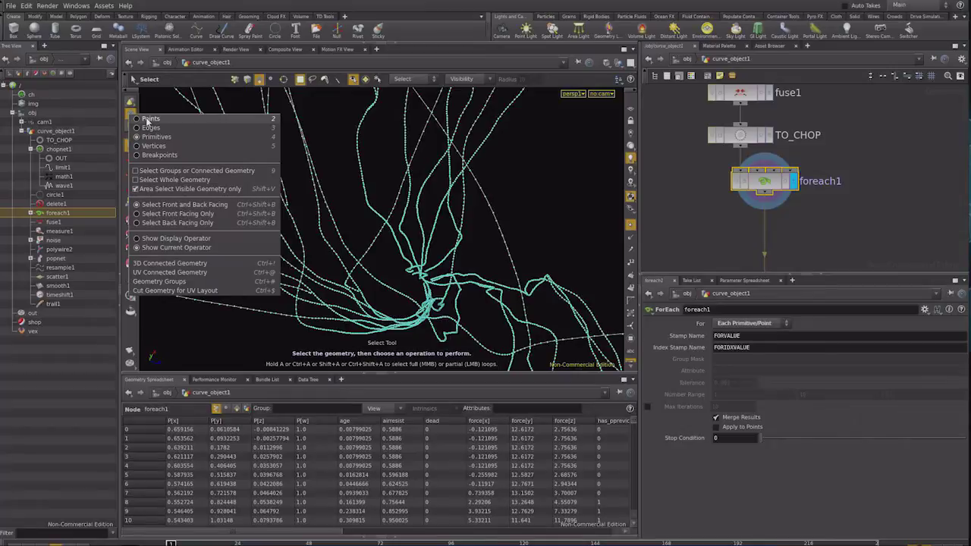
{"action": "left_click", "coordinate": [178, 117]}
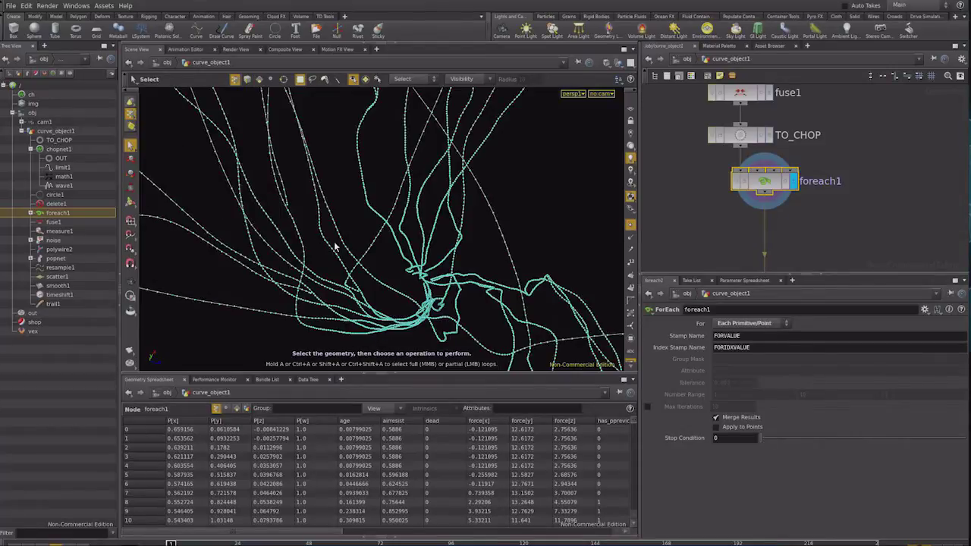
{"action": "left_click_drag", "start_coordinate": [346, 289], "coordinate": [364, 283], "text": "alt"}
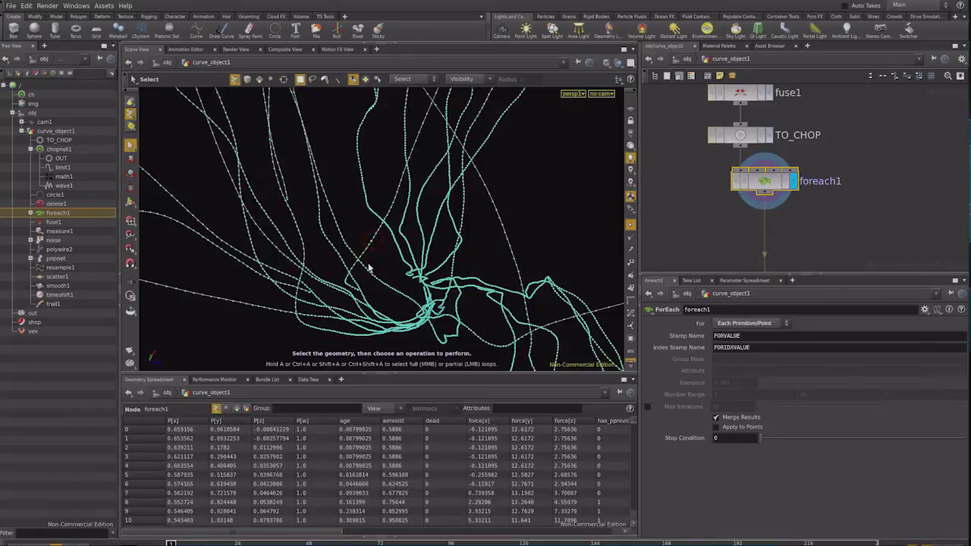
{"action": "mouse_move", "coordinate": [355, 270]}
{"action": "left_mouse_down", "text": "alt"}
{"action": "mouse_move", "coordinate": [373, 283]}
{"action": "mouse_move", "coordinate": [405, 277]}
{"action": "mouse_move", "coordinate": [379, 278]}
{"action": "left_mouse_up", "text": "alt"}
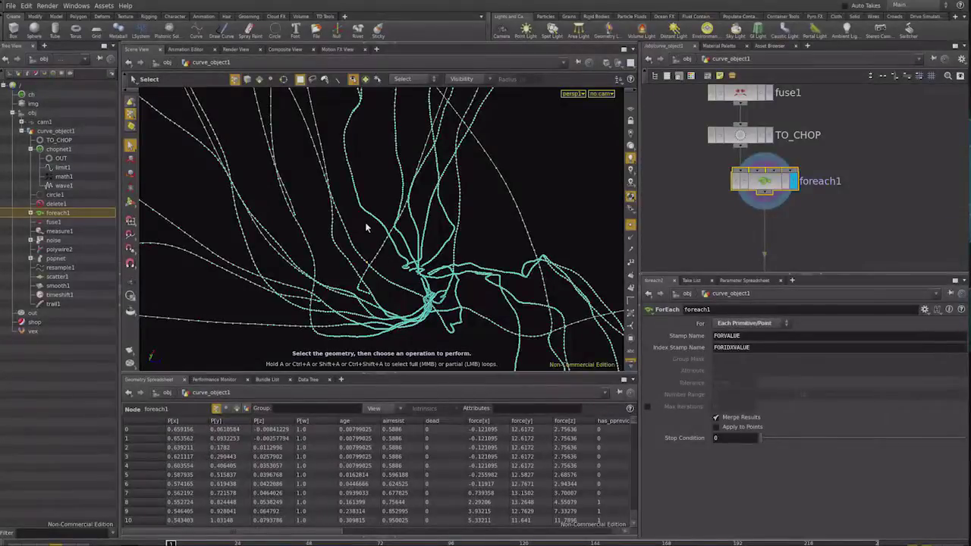
Step: Add a SoftTransform after foreach1 and drag the selected points to bend nearby curves
{"action": "key", "text": "Tab"}
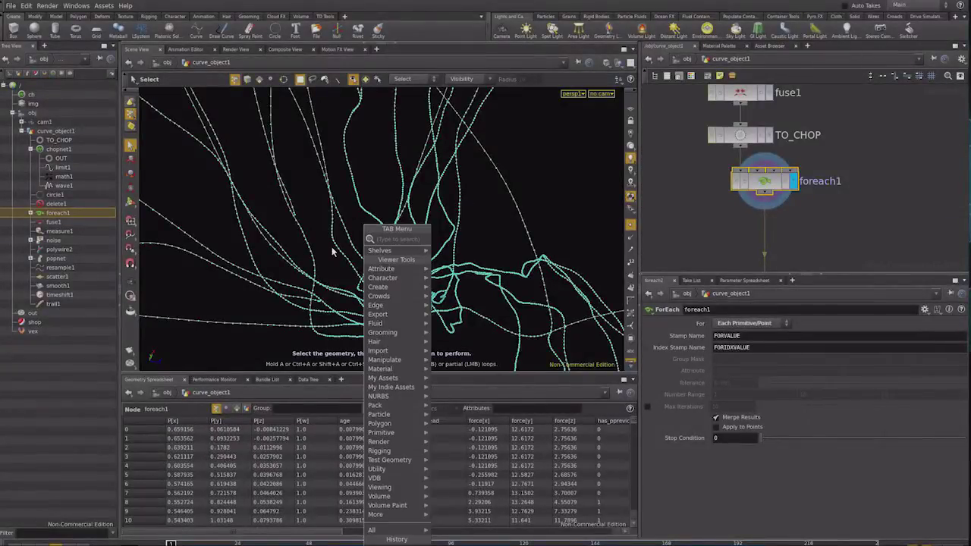
{"action": "type", "text": "soft"}
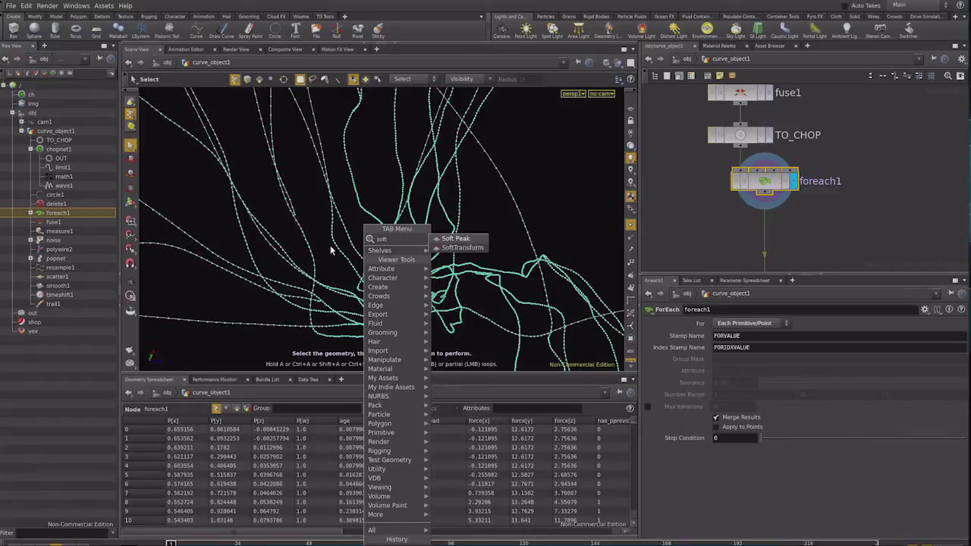
{"action": "left_click", "coordinate": [460, 248]}
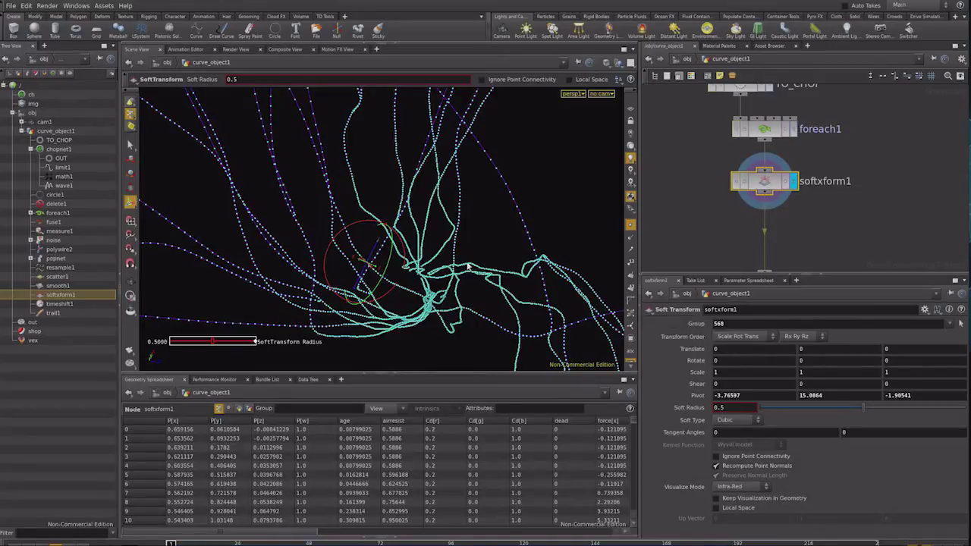
{"action": "mouse_move", "coordinate": [414, 276]}
{"action": "middle_mouse_down"}
{"action": "mouse_move", "coordinate": [395, 283]}
{"action": "mouse_move", "coordinate": [388, 309]}
{"action": "middle_mouse_up"}
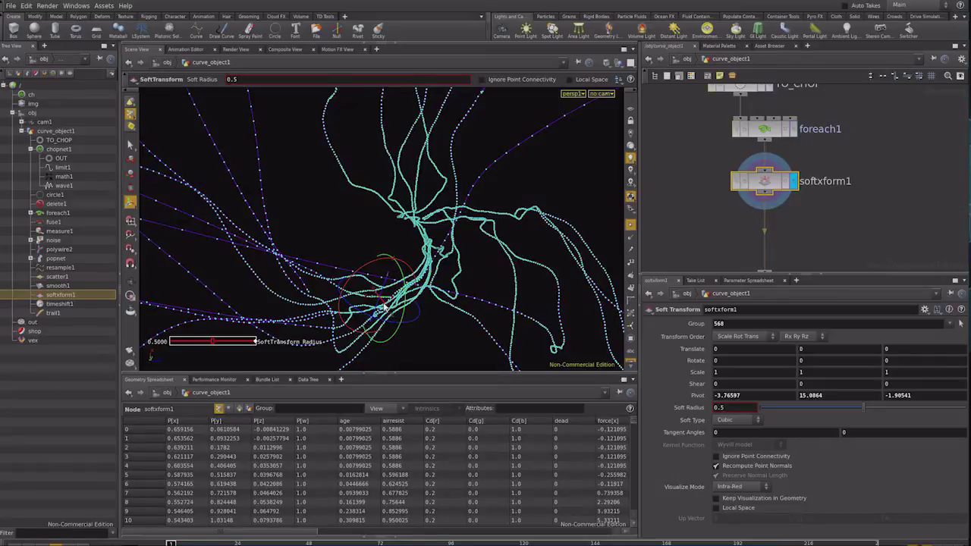
{"action": "left_click_drag", "start_coordinate": [385, 305], "coordinate": [400, 321]}
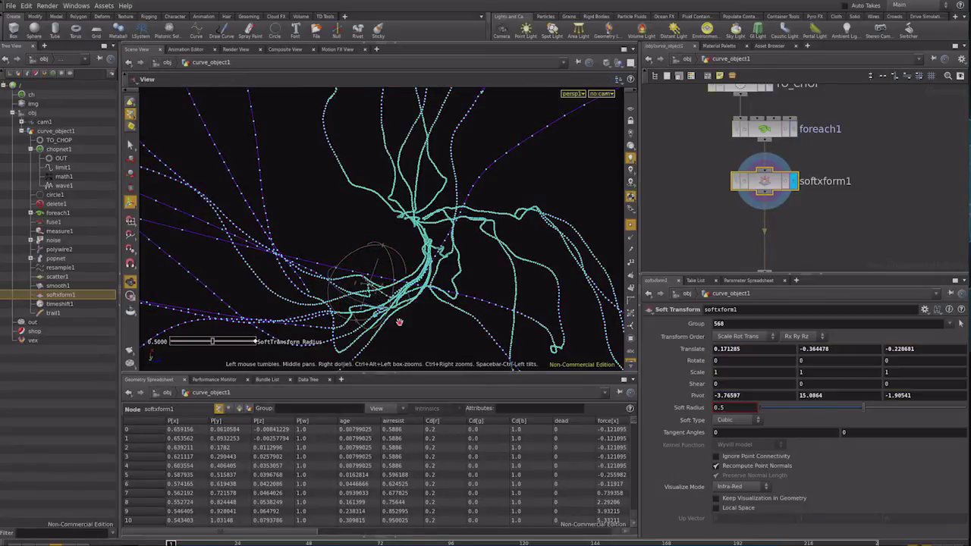
{"action": "middle_click_drag", "start_coordinate": [400, 321], "coordinate": [322, 244]}
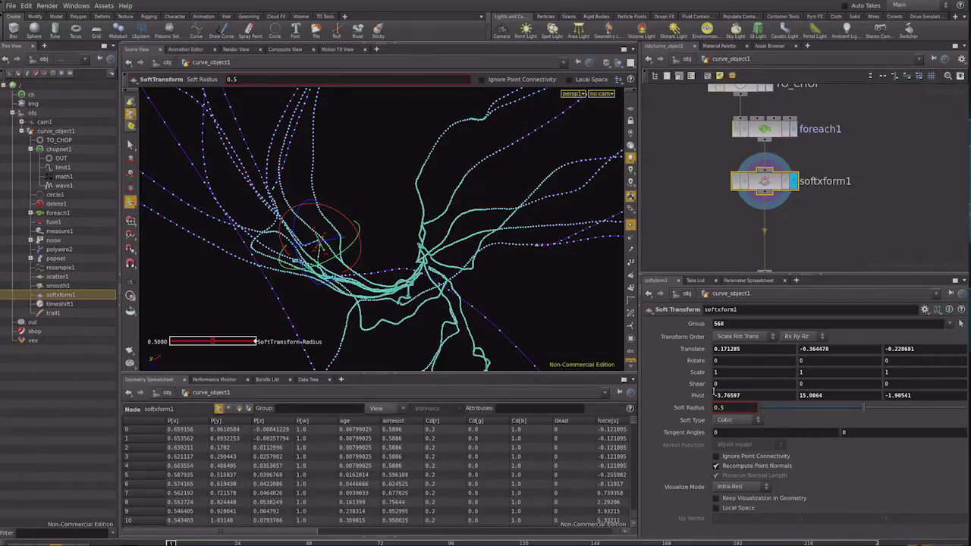
Step: Raise the soft transform's Soft Radius to 1.9
{"action": "left_click_drag", "start_coordinate": [866, 409], "coordinate": [879, 410]}
{"action": "middle_click_drag", "start_coordinate": [732, 408], "coordinate": [781, 410]}
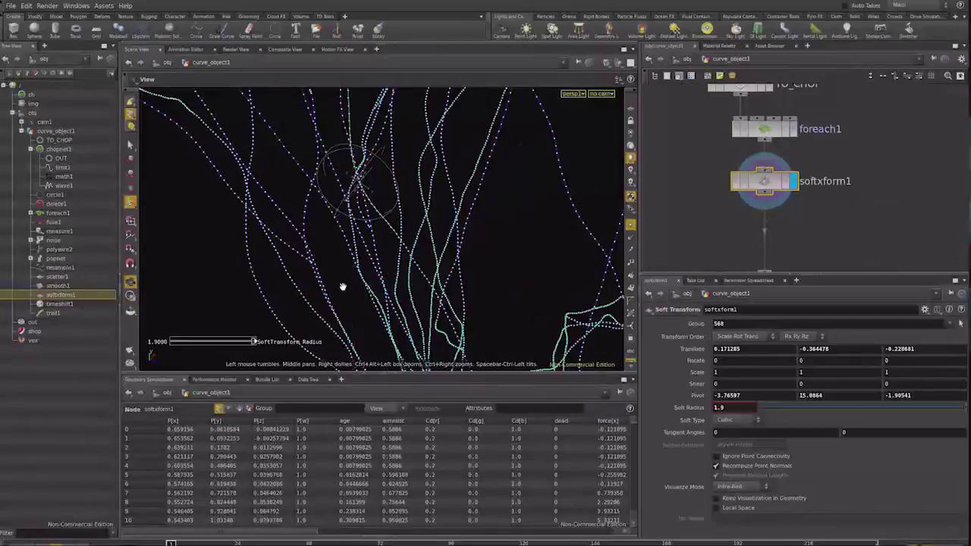
{"action": "key", "text": "Return"}
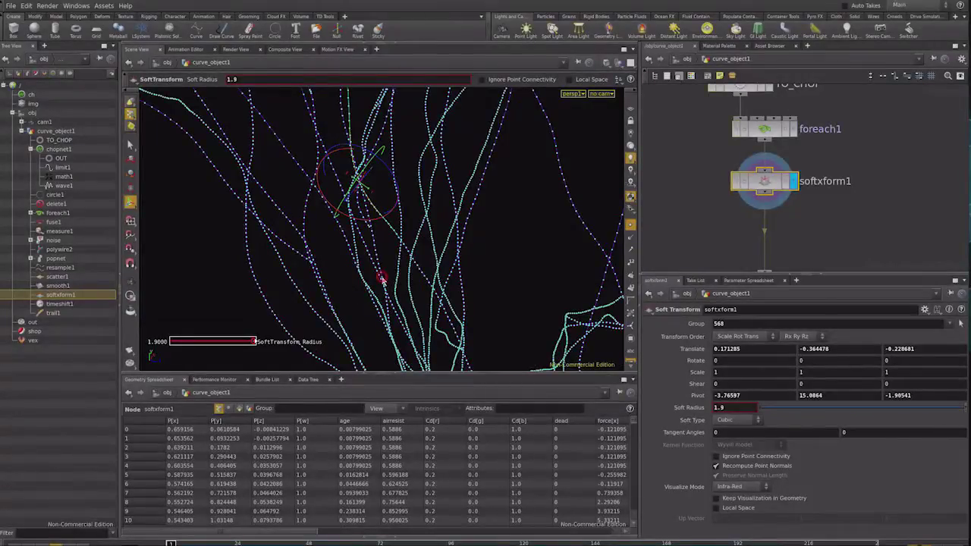
Step: Orbit to a new angle and create a second soft transform on other points
{"action": "key", "text": "Escape"}
{"action": "mouse_move", "coordinate": [390, 289]}
{"action": "left_mouse_down"}
{"action": "mouse_move", "coordinate": [364, 304]}
{"action": "mouse_move", "coordinate": [396, 321]}
{"action": "left_mouse_up"}
{"action": "key", "text": "Return"}
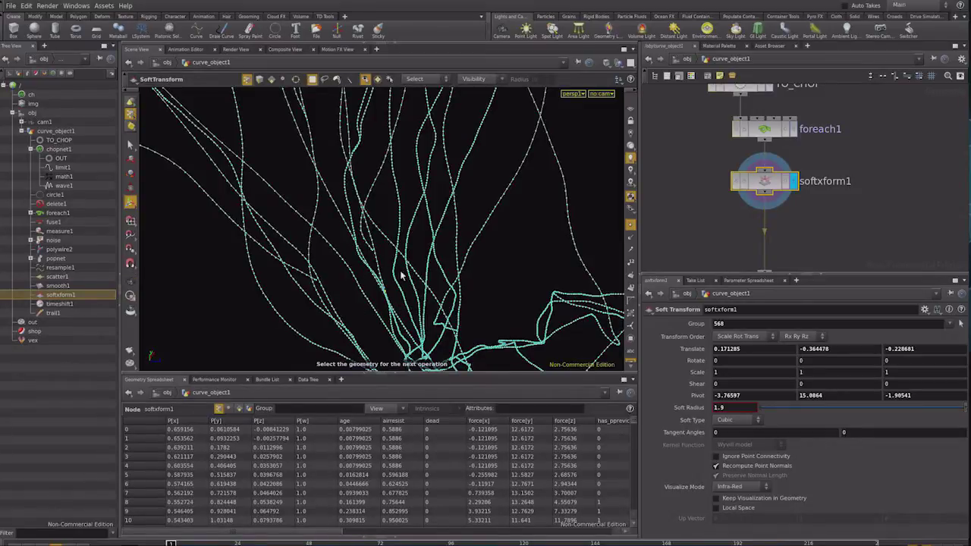
{"action": "key", "text": "Return"}
Step: Orbit to the fanning curves and enlarge the second soft transform's radius to 1.8
{"action": "mouse_move", "coordinate": [380, 293]}
{"action": "left_mouse_down"}
{"action": "mouse_move", "coordinate": [400, 314]}
{"action": "mouse_move", "coordinate": [339, 324]}
{"action": "mouse_move", "coordinate": [494, 284]}
{"action": "left_mouse_up"}
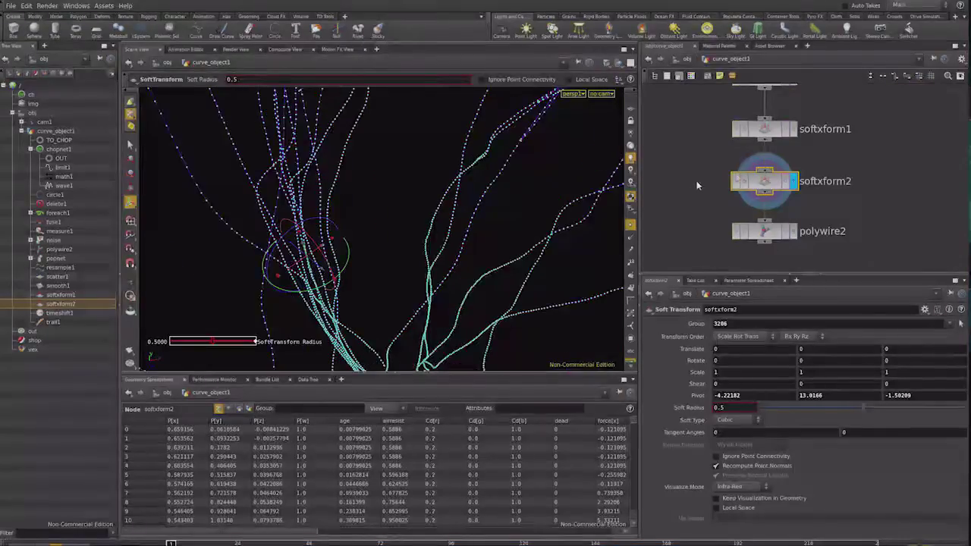
{"action": "mouse_move", "coordinate": [371, 249]}
{"action": "left_mouse_down"}
{"action": "mouse_move", "coordinate": [344, 271]}
{"action": "mouse_move", "coordinate": [364, 265]}
{"action": "mouse_move", "coordinate": [303, 250]}
{"action": "mouse_move", "coordinate": [341, 221]}
{"action": "mouse_move", "coordinate": [396, 265]}
{"action": "mouse_move", "coordinate": [451, 243]}
{"action": "mouse_move", "coordinate": [440, 234]}
{"action": "left_mouse_up"}
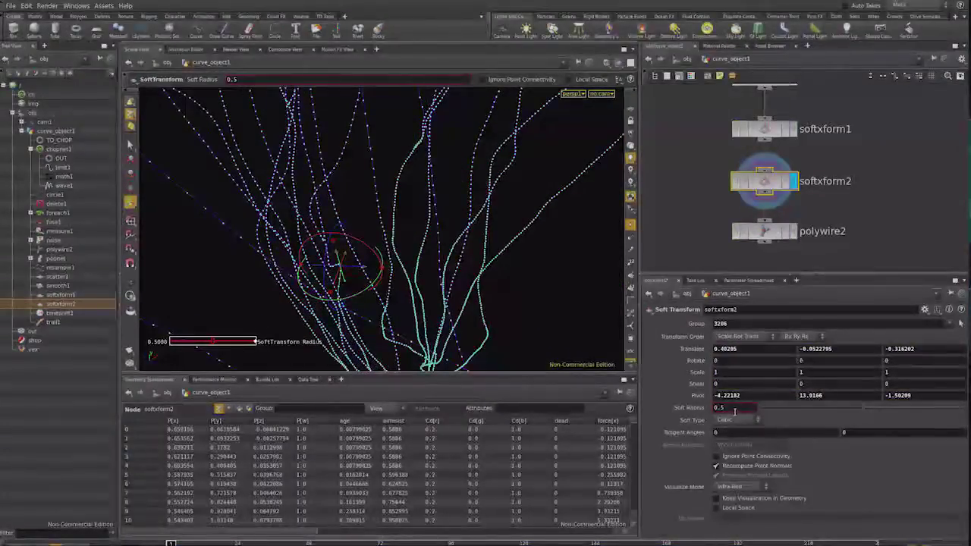
{"action": "middle_click_drag", "start_coordinate": [735, 410], "coordinate": [766, 394]}
{"action": "mouse_move", "coordinate": [349, 281]}
{"action": "left_mouse_down"}
{"action": "mouse_move", "coordinate": [361, 290]}
{"action": "mouse_move", "coordinate": [329, 276]}
{"action": "mouse_move", "coordinate": [314, 288]}
{"action": "mouse_move", "coordinate": [325, 211]}
{"action": "mouse_move", "coordinate": [377, 228]}
{"action": "mouse_move", "coordinate": [395, 219]}
{"action": "mouse_move", "coordinate": [332, 226]}
{"action": "mouse_move", "coordinate": [440, 181]}
{"action": "mouse_move", "coordinate": [369, 214]}
{"action": "mouse_move", "coordinate": [287, 227]}
{"action": "mouse_move", "coordinate": [369, 156]}
{"action": "left_mouse_up"}
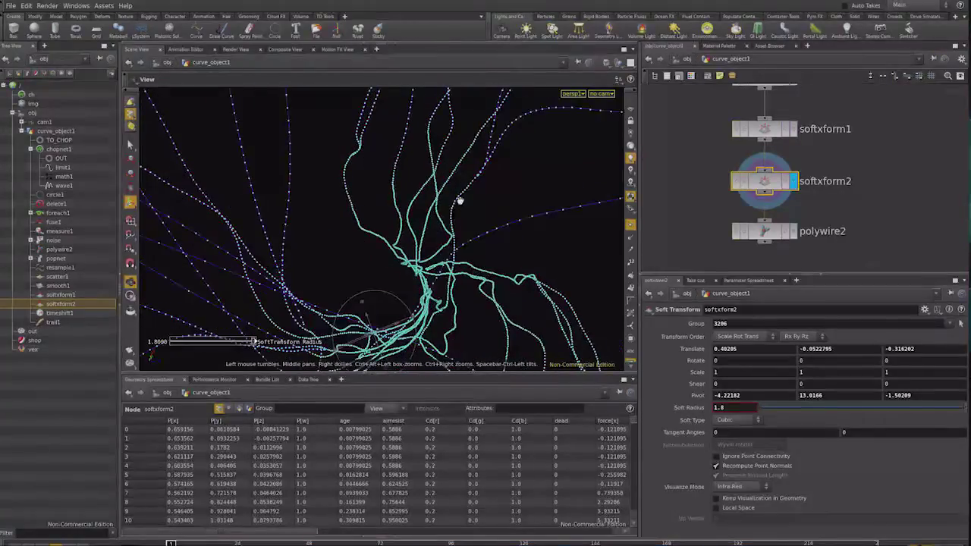
{"action": "key", "text": "Return"}
{"action": "key", "text": "Escape"}
{"action": "mouse_move", "coordinate": [457, 213]}
{"action": "left_mouse_down"}
{"action": "mouse_move", "coordinate": [414, 184]}
{"action": "mouse_move", "coordinate": [381, 219]}
{"action": "left_mouse_up"}
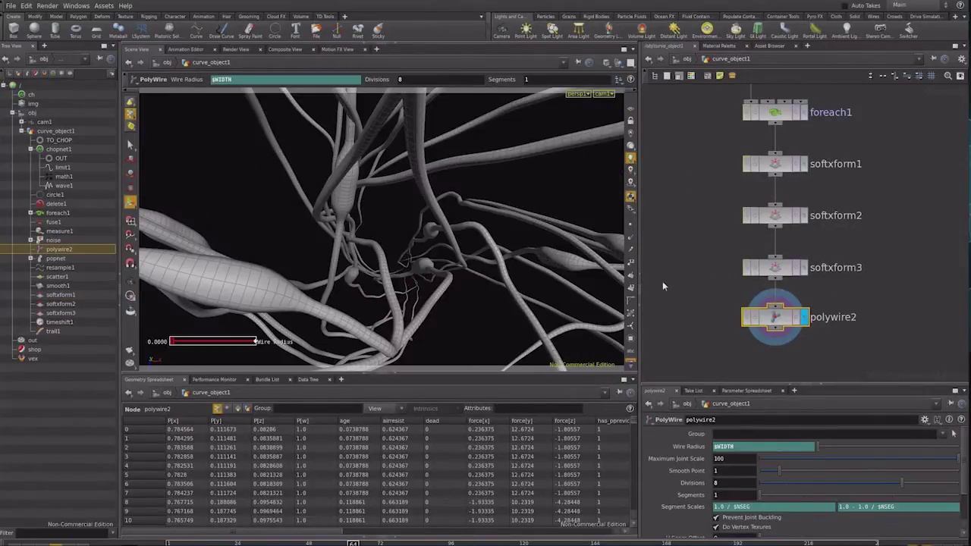
Step: Collapse softxform1, softxform2 and softxform3 into a single subnetwork
{"action": "left_click_drag", "start_coordinate": [713, 147], "coordinate": [833, 278]}
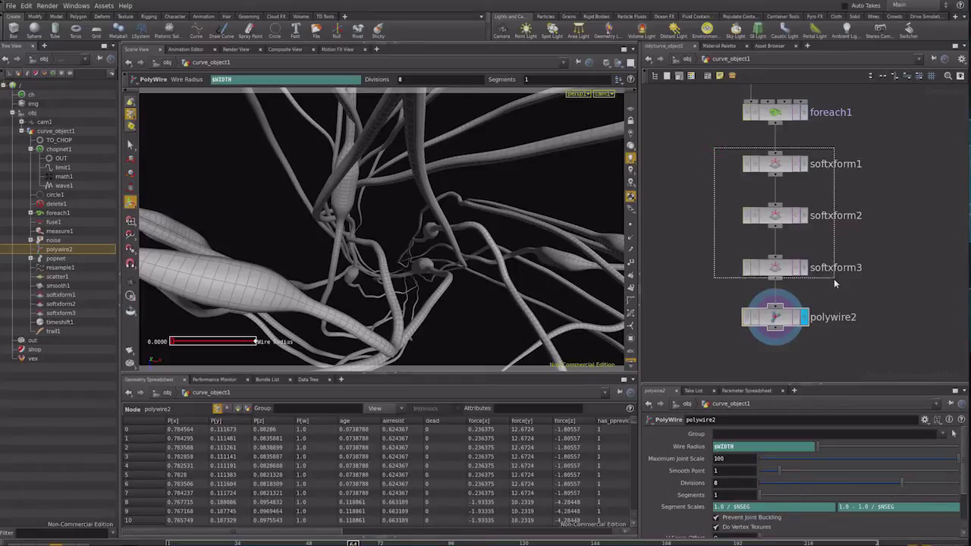
{"action": "middle_click_drag", "start_coordinate": [701, 235], "coordinate": [726, 263]}
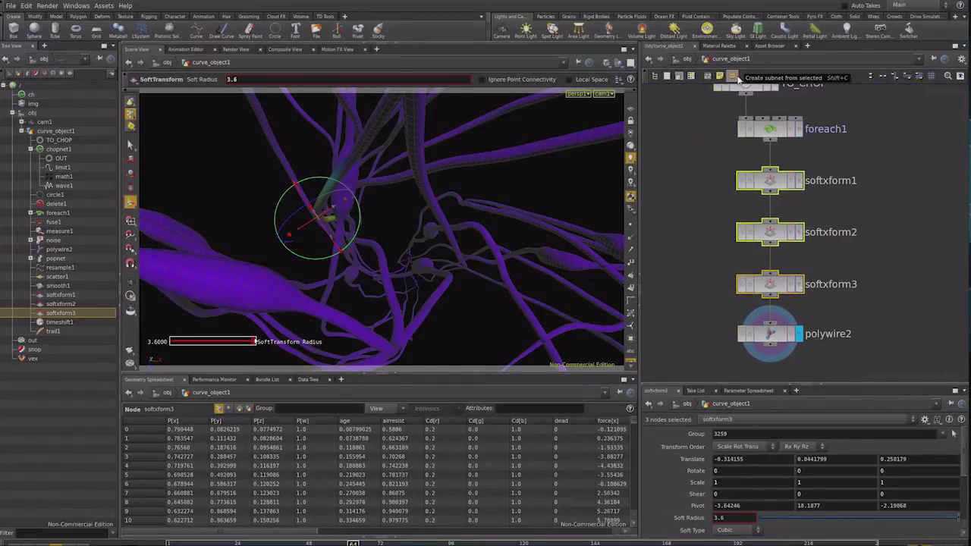
{"action": "left_click", "coordinate": [733, 77]}
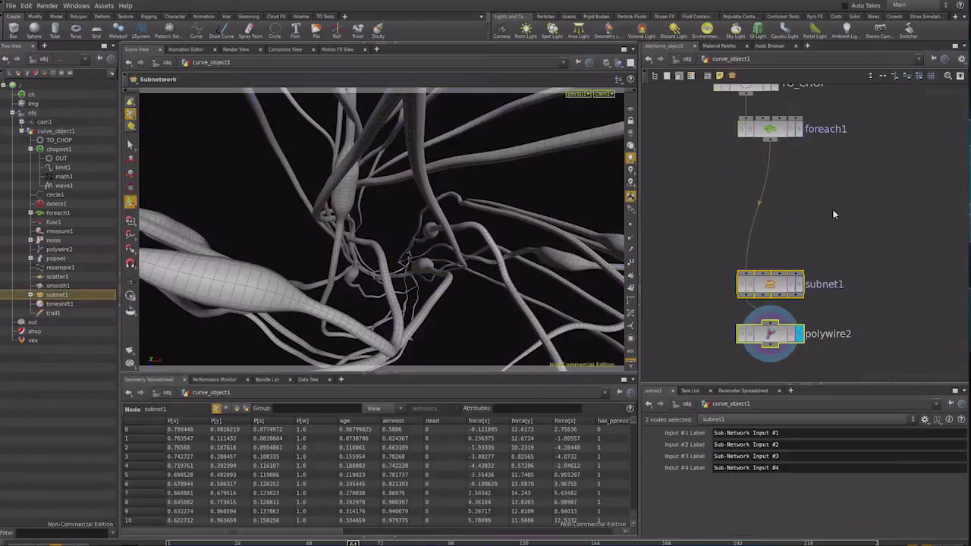
{"action": "left_click_drag", "start_coordinate": [773, 287], "coordinate": [775, 242]}
{"action": "left_click", "coordinate": [834, 210]}
Step: Rename the subnet to 'edit' and place it just under foreach1
{"action": "double_click", "coordinate": [820, 240]}
{"action": "type", "text": "W"}
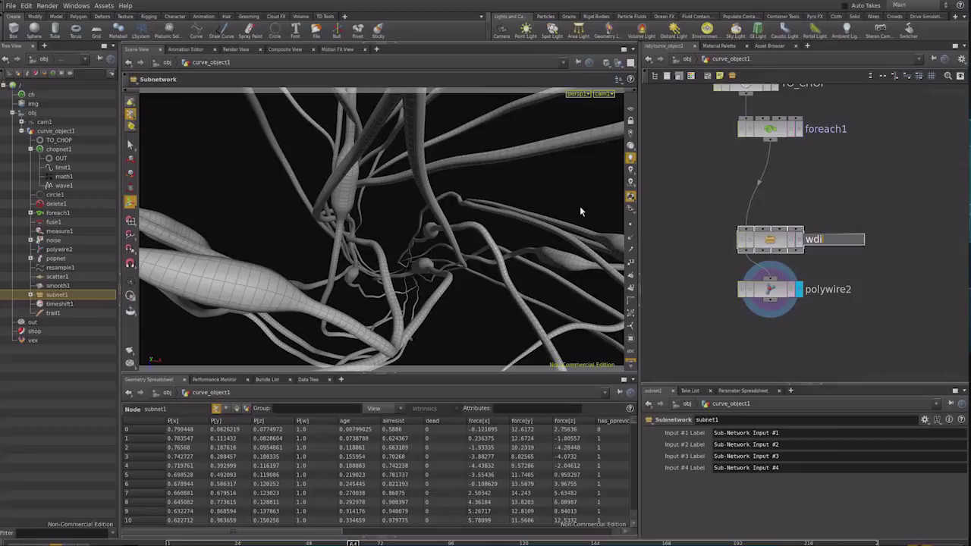
{"action": "type", "text": "t"}
{"action": "key", "text": "Return"}
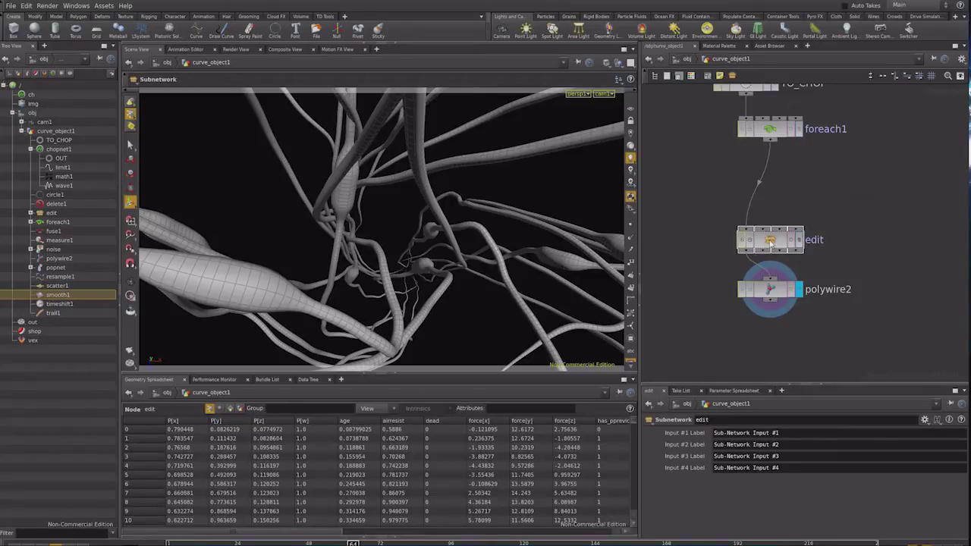
{"action": "left_click_drag", "start_coordinate": [770, 239], "coordinate": [770, 201]}
{"action": "scroll", "coordinate": [850, 160], "scroll_direction": "down", "scroll_amount": 3}
{"action": "scroll", "coordinate": [861, 182], "scroll_direction": "down", "scroll_amount": 3}
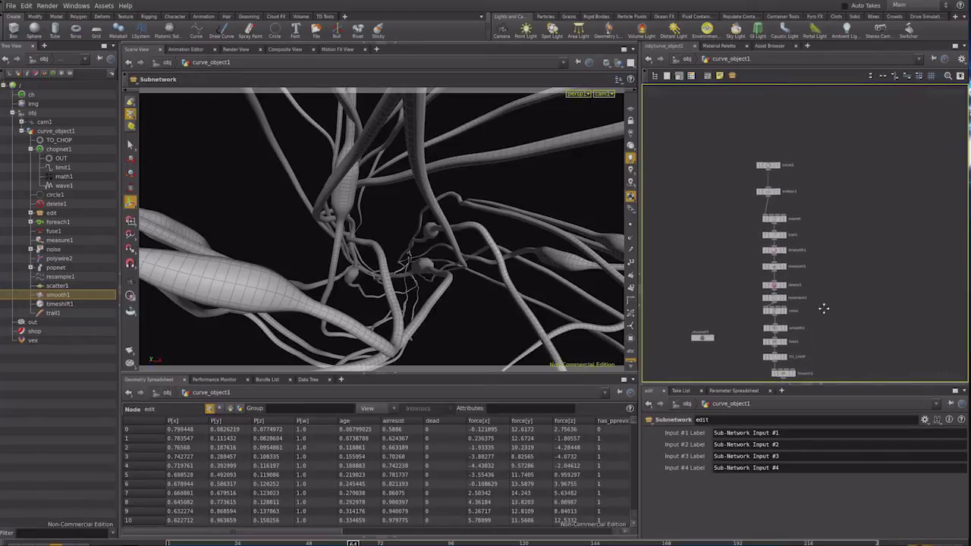
{"action": "scroll", "coordinate": [799, 254], "scroll_direction": "up", "scroll_amount": 5}
{"action": "mouse_move", "coordinate": [780, 175]}
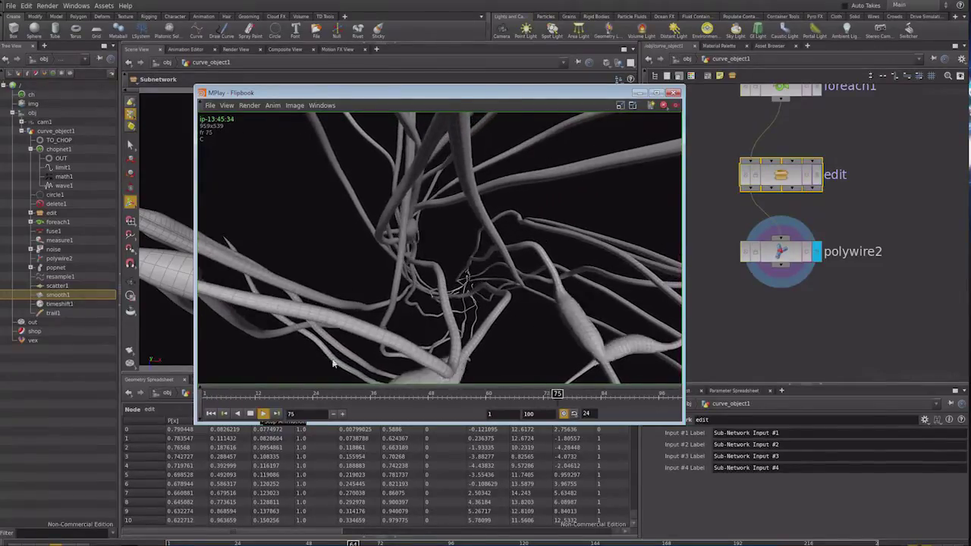
Step: Close the flipbook, tumble to an upright free perspective of the tubes, and add a distant light
{"action": "key", "text": "Escape"}
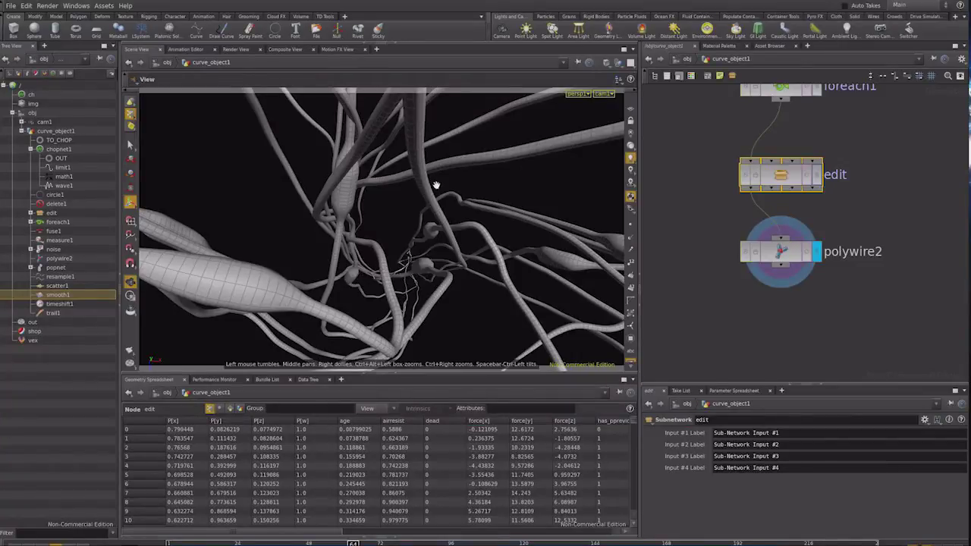
{"action": "key", "text": "Escape"}
{"action": "right_click_drag", "start_coordinate": [445, 210], "coordinate": [427, 336]}
{"action": "mouse_move", "coordinate": [483, 273]}
{"action": "left_mouse_down"}
{"action": "mouse_move", "coordinate": [497, 219]}
{"action": "mouse_move", "coordinate": [456, 259]}
{"action": "mouse_move", "coordinate": [462, 254]}
{"action": "mouse_move", "coordinate": [433, 260]}
{"action": "mouse_move", "coordinate": [421, 220]}
{"action": "mouse_move", "coordinate": [417, 232]}
{"action": "mouse_move", "coordinate": [402, 217]}
{"action": "mouse_move", "coordinate": [372, 234]}
{"action": "mouse_move", "coordinate": [474, 60]}
{"action": "left_mouse_up"}
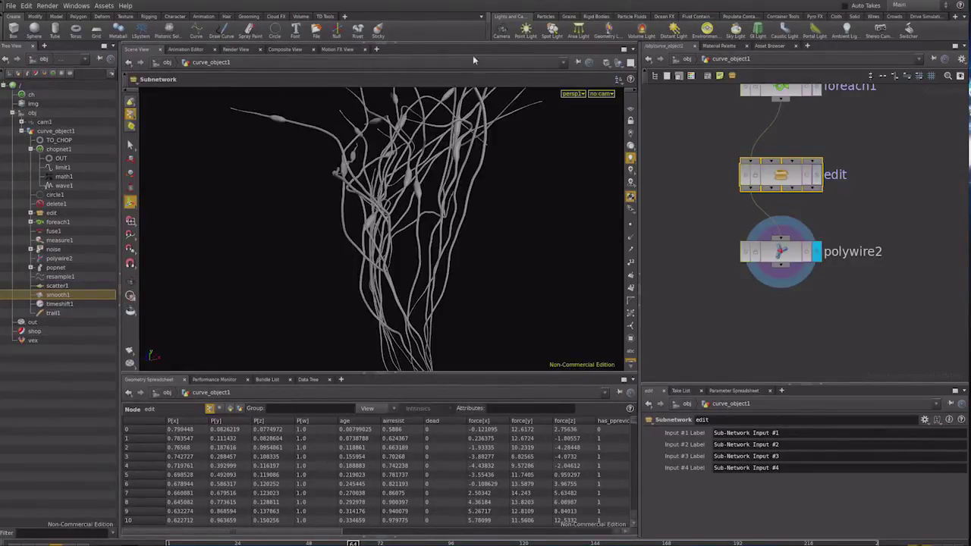
{"action": "mouse_move", "coordinate": [439, 149]}
{"action": "left_mouse_down"}
{"action": "mouse_move", "coordinate": [445, 191]}
{"action": "mouse_move", "coordinate": [436, 189]}
{"action": "left_mouse_up"}
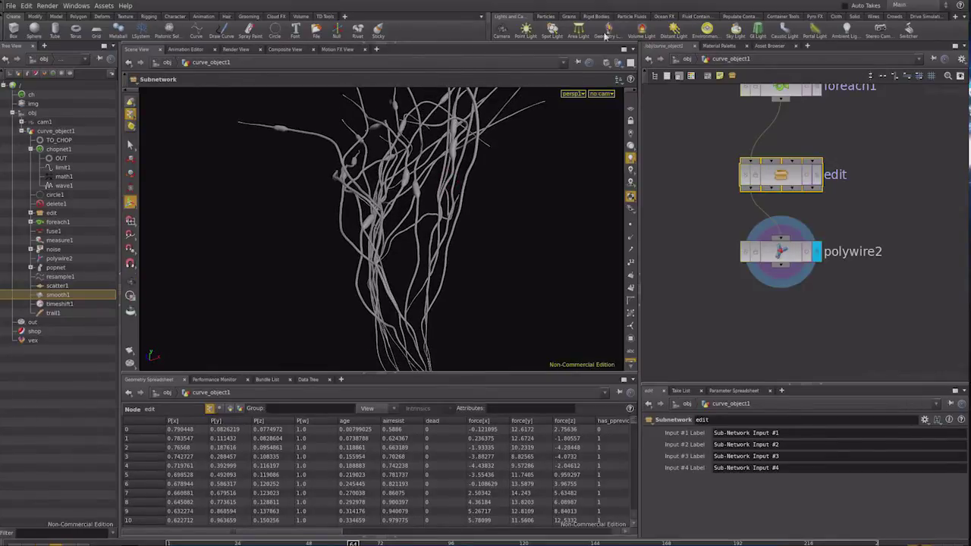
{"action": "left_click", "coordinate": [673, 30], "text": "ctrl"}
Step: Place distantlight1 below curve_object1 and change its Light Type to Sun
{"action": "left_click_drag", "start_coordinate": [870, 300], "coordinate": [708, 279]}
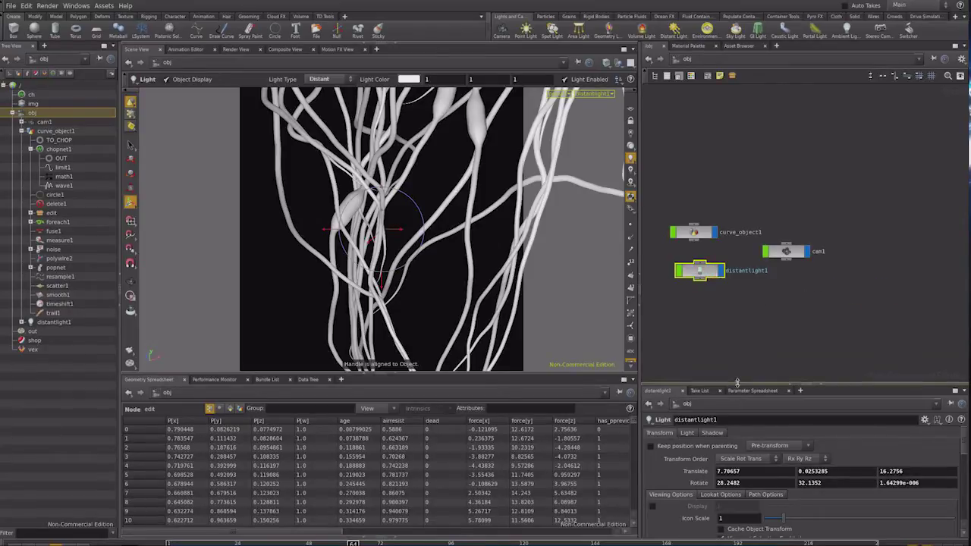
{"action": "left_click_drag", "start_coordinate": [740, 384], "coordinate": [741, 306]}
{"action": "left_click", "coordinate": [688, 358]}
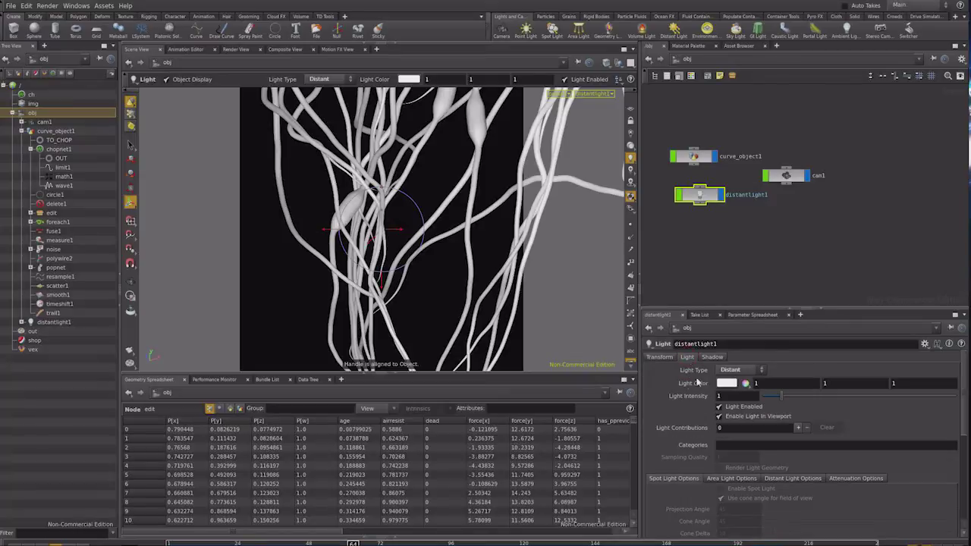
{"action": "left_click", "coordinate": [750, 370]}
{"action": "left_click", "coordinate": [730, 445]}
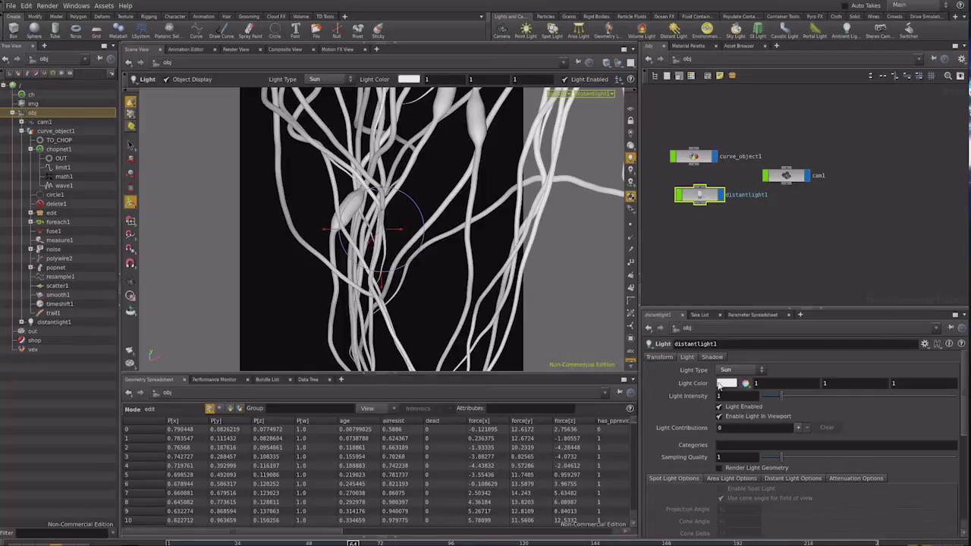
Step: Set the light colour to pale yellow (1, 1, 0.704) and go to the out network
{"action": "left_click", "coordinate": [722, 383]}
{"action": "left_click_drag", "start_coordinate": [849, 400], "coordinate": [836, 400]}
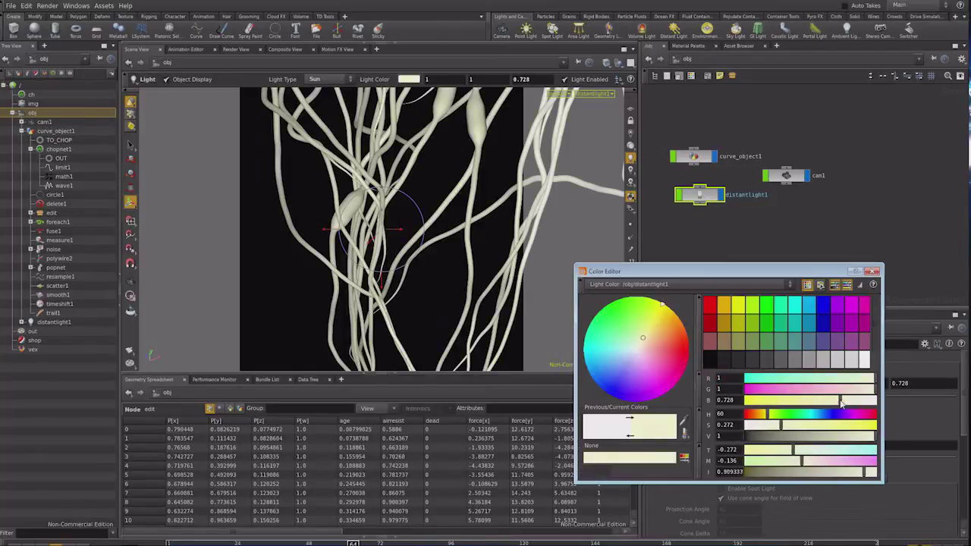
{"action": "left_click", "coordinate": [875, 271]}
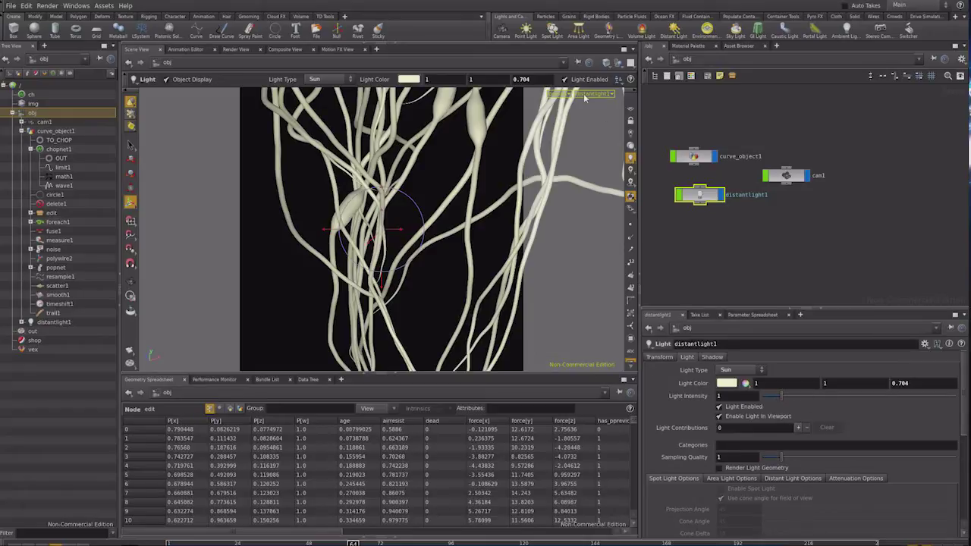
{"action": "left_click", "coordinate": [31, 331]}
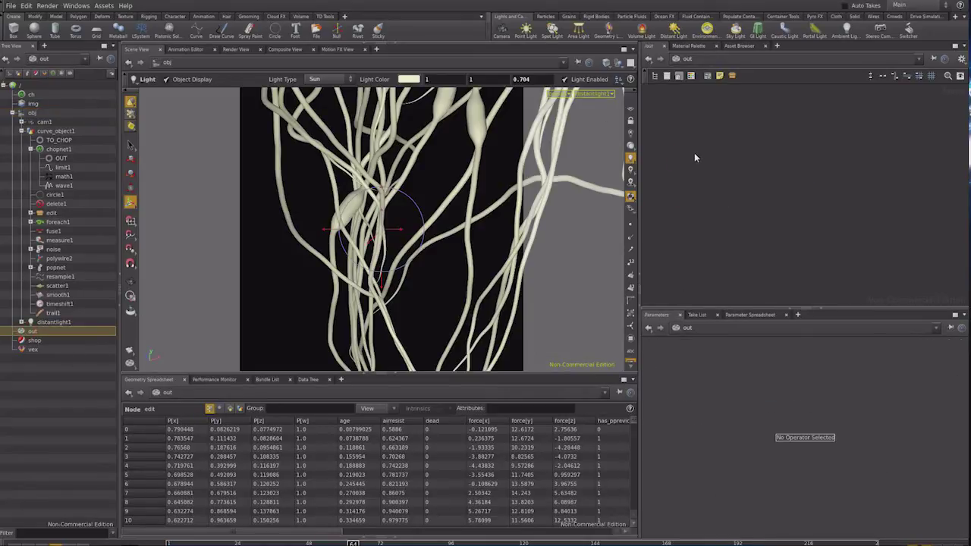
Step: Add a mantra1 render node with Rendering Engine set to Physically Based Rendering
{"action": "key", "text": "Tab"}
{"action": "type", "text": "ntr"}
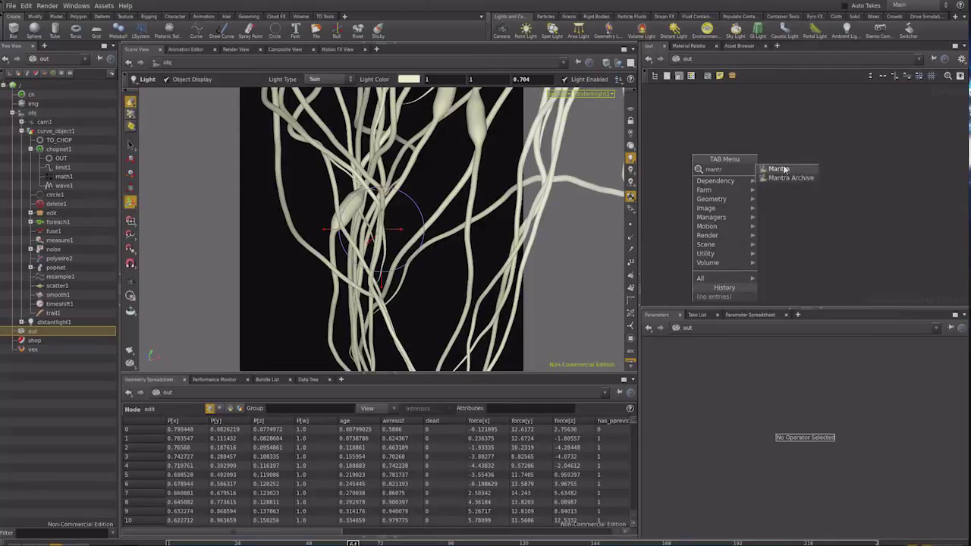
{"action": "left_click", "coordinate": [781, 169]}
{"action": "left_click", "coordinate": [776, 170]}
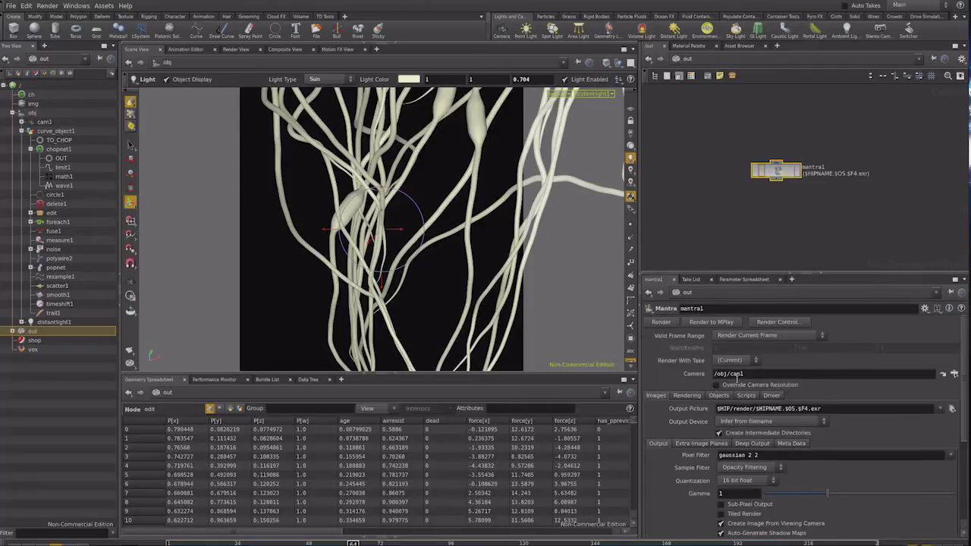
{"action": "left_click", "coordinate": [683, 396]}
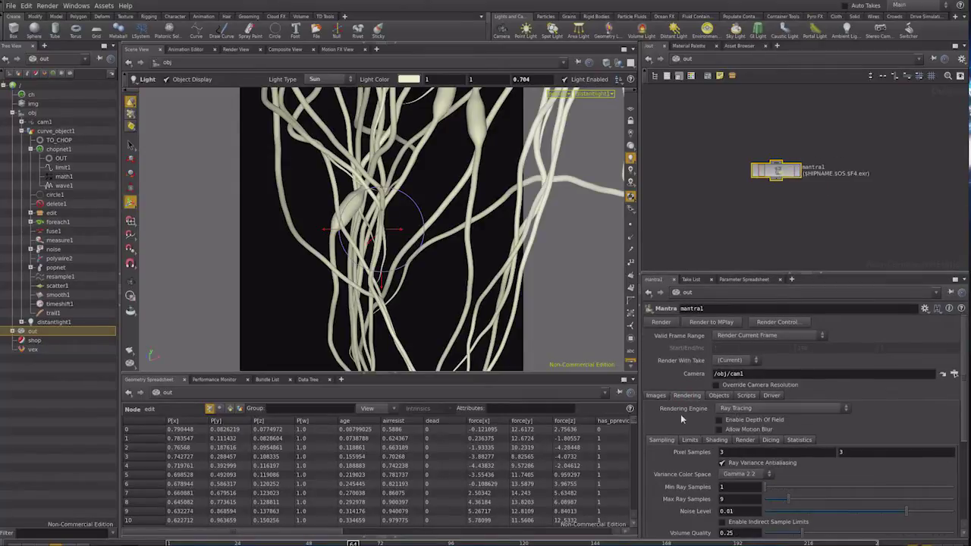
{"action": "left_click", "coordinate": [745, 409]}
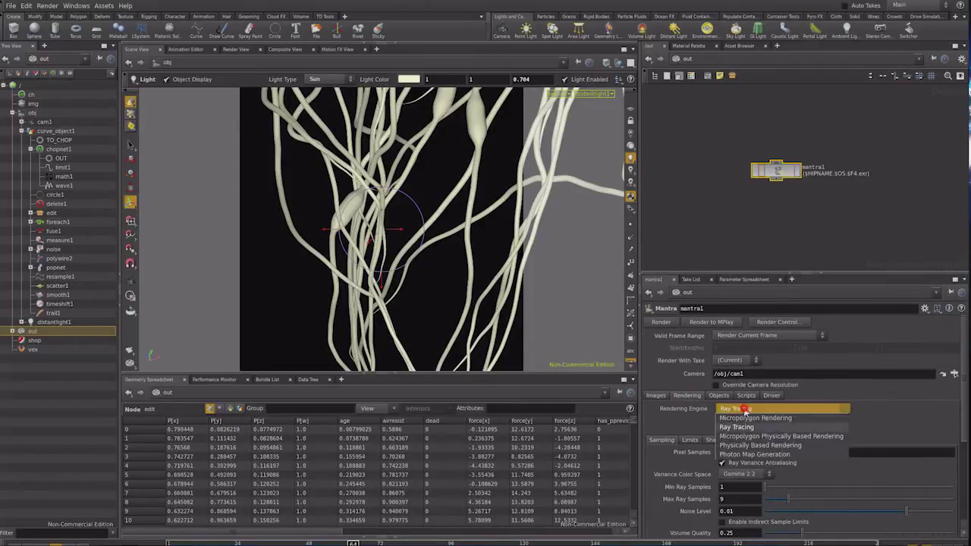
{"action": "left_click", "coordinate": [745, 446]}
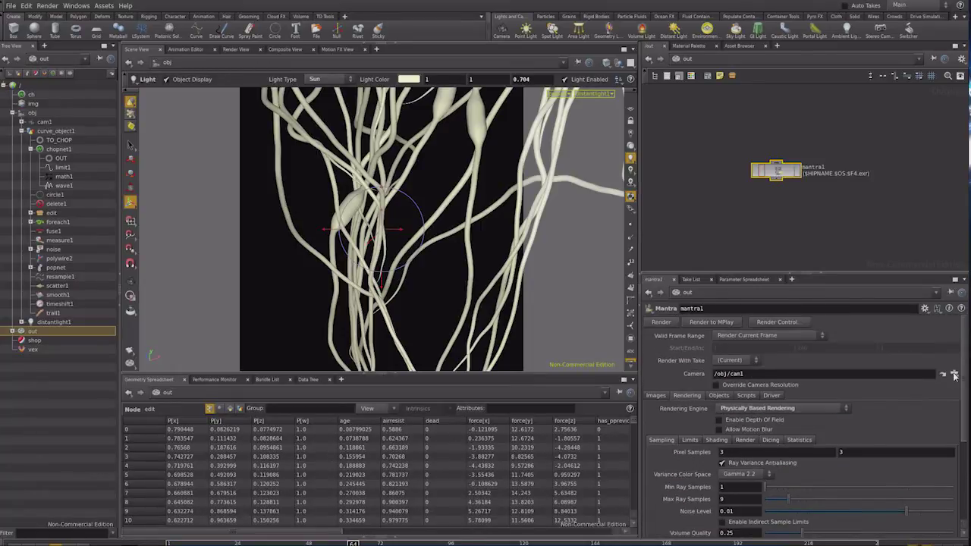
Step: Render the tube network with mantra1 in the Render View
{"action": "left_click", "coordinate": [229, 50]}
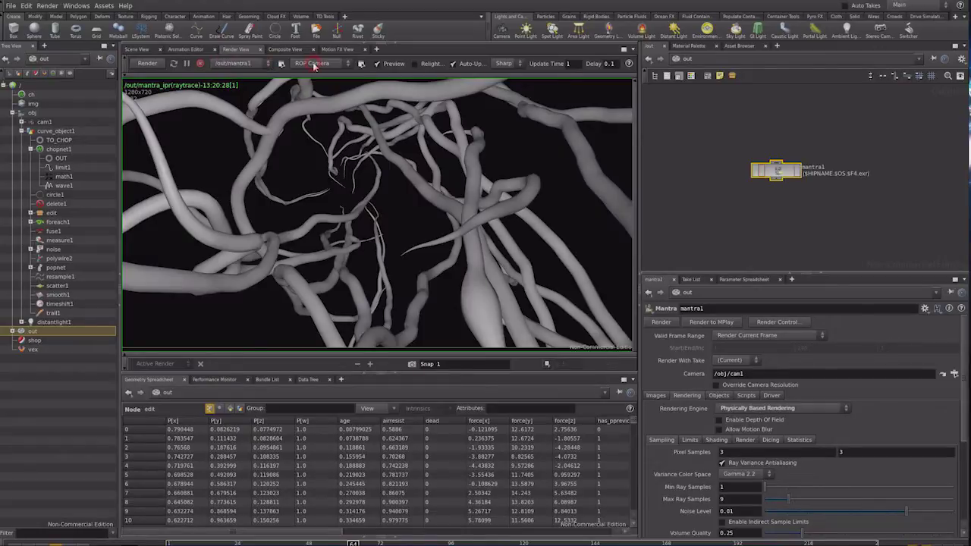
{"action": "left_click", "coordinate": [148, 63]}
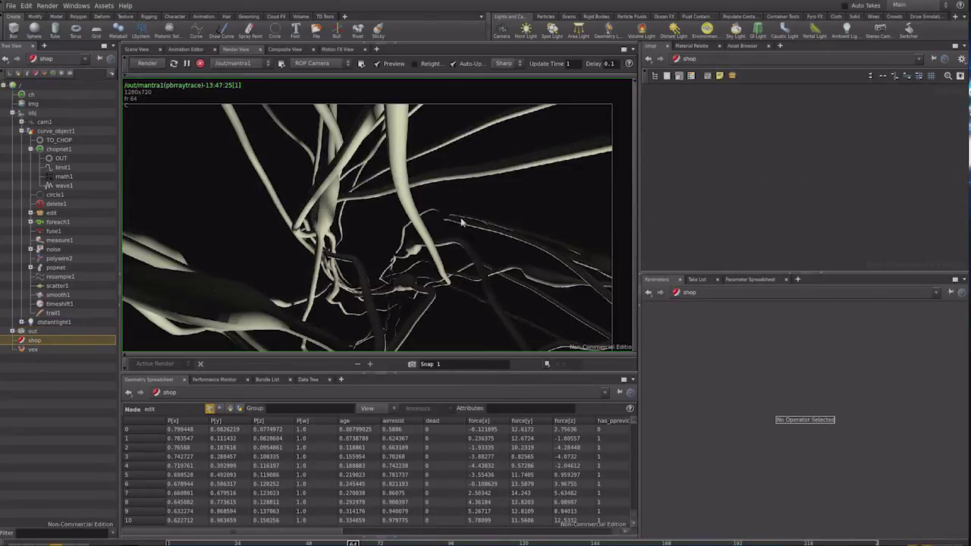
{"action": "scroll", "coordinate": [437, 220], "scroll_direction": "up", "scroll_amount": 2}
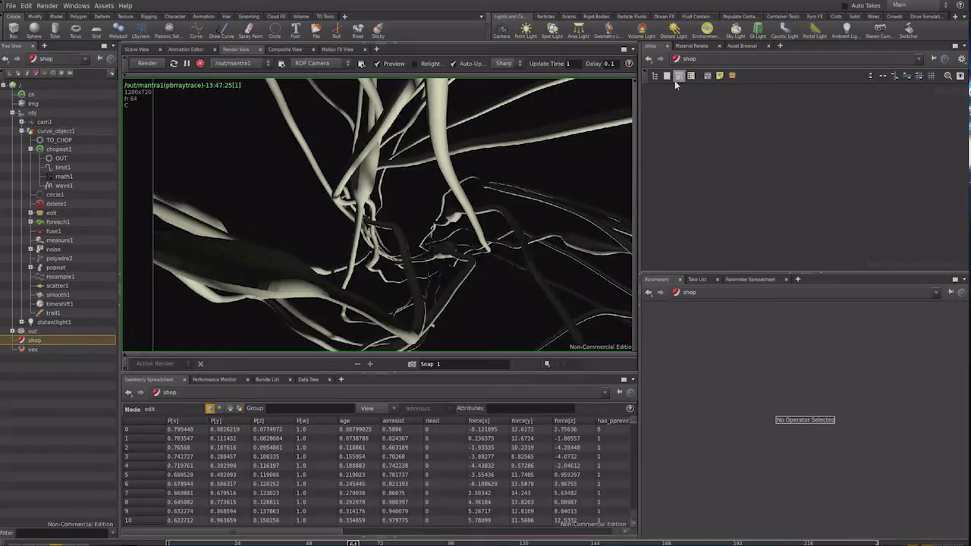
{"action": "left_click", "coordinate": [653, 76]}
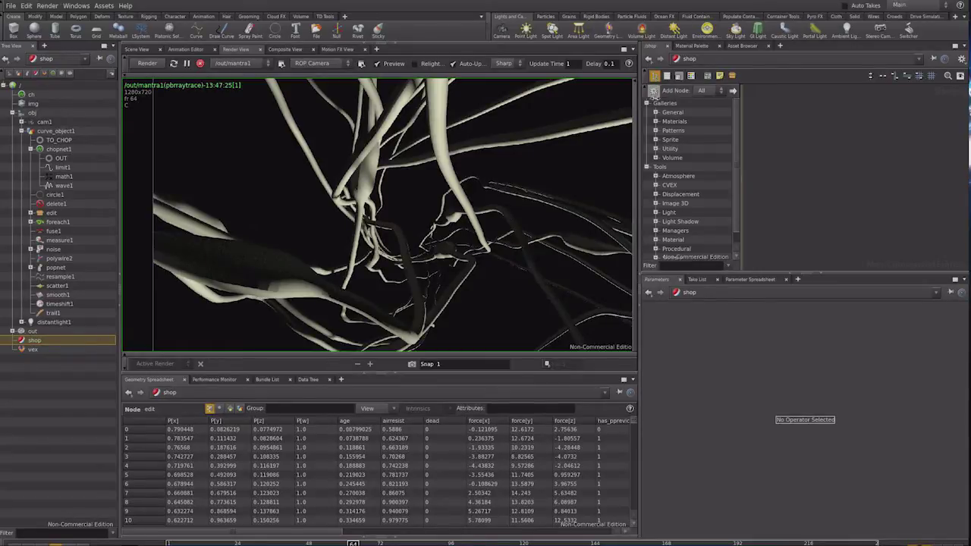
Step: Drag the Stone material from the Materials gallery into the shop network
{"action": "left_click", "coordinate": [657, 121]}
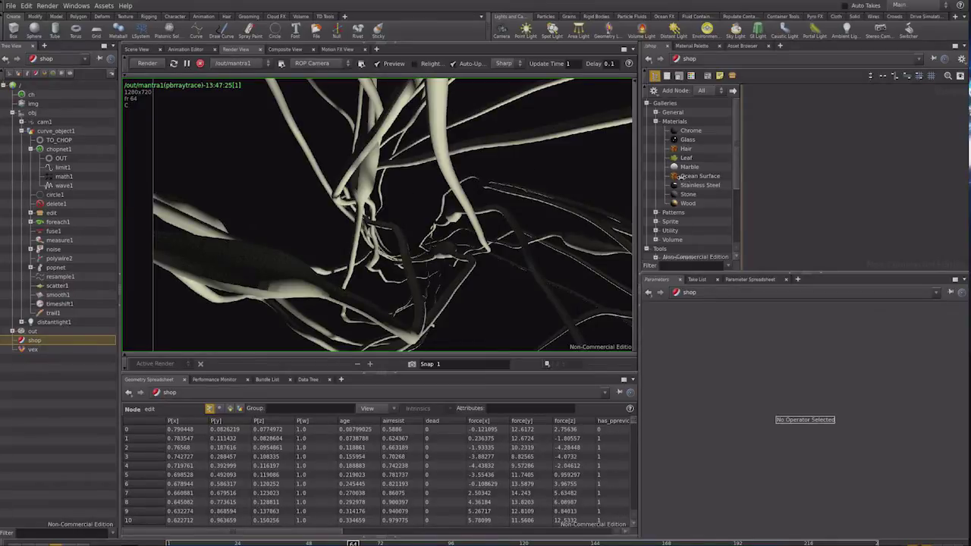
{"action": "left_click_drag", "start_coordinate": [675, 195], "coordinate": [840, 150]}
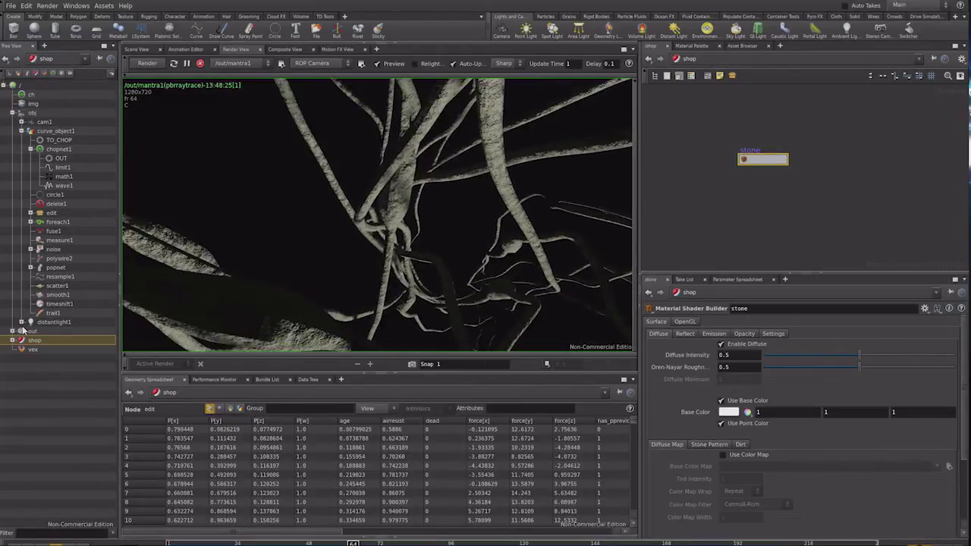
{"action": "left_click", "coordinate": [50, 323]}
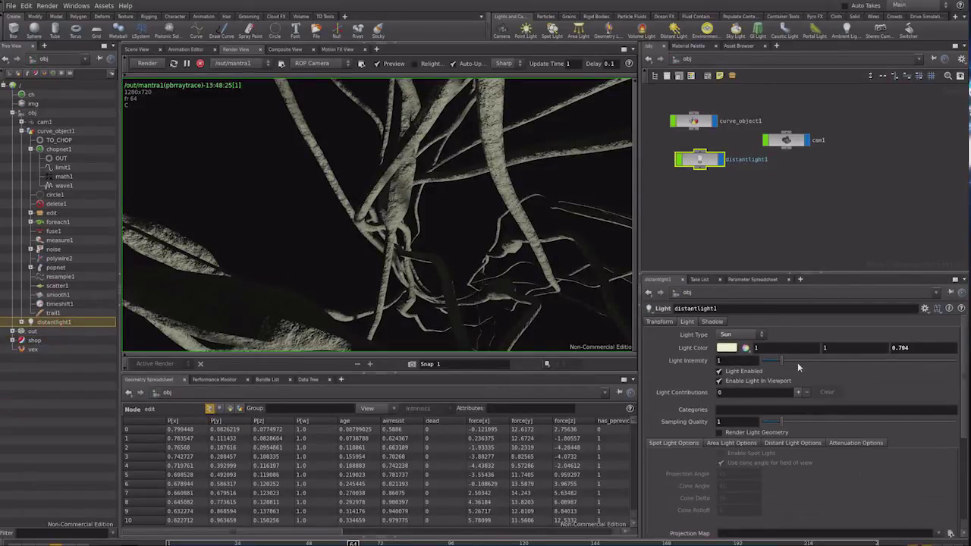
Step: Raise the light intensity to 1.33 and make the stone base colour dark red
{"action": "left_click_drag", "start_coordinate": [783, 361], "coordinate": [790, 361]}
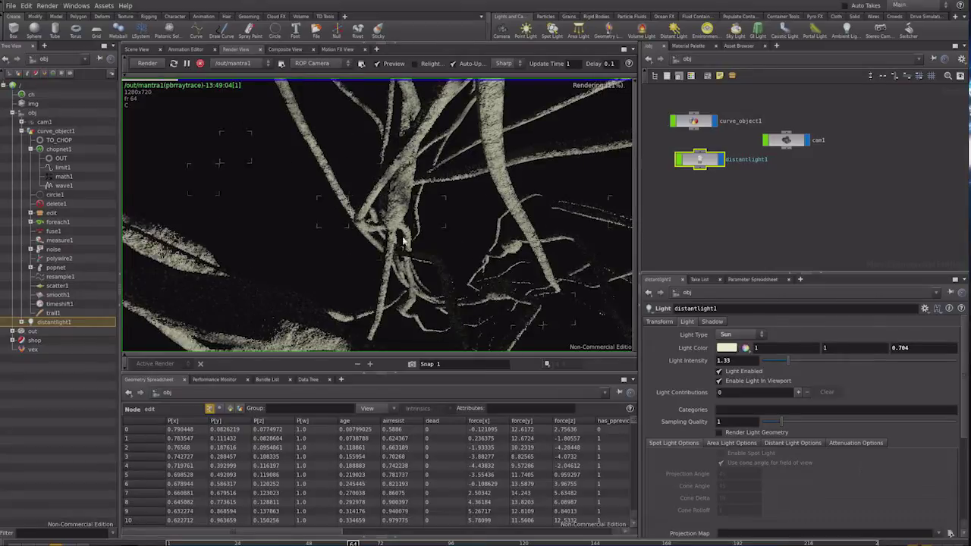
{"action": "left_click", "coordinate": [34, 340]}
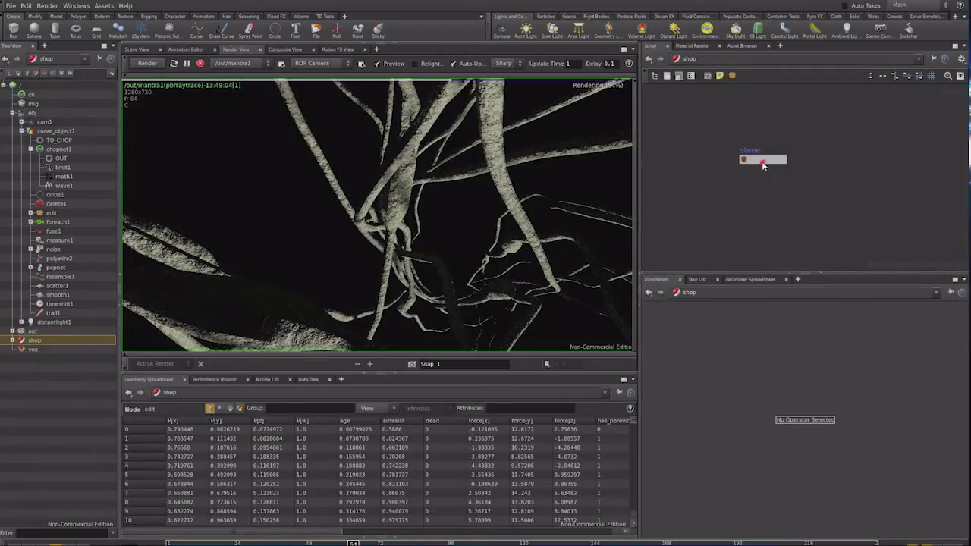
{"action": "left_click", "coordinate": [763, 165]}
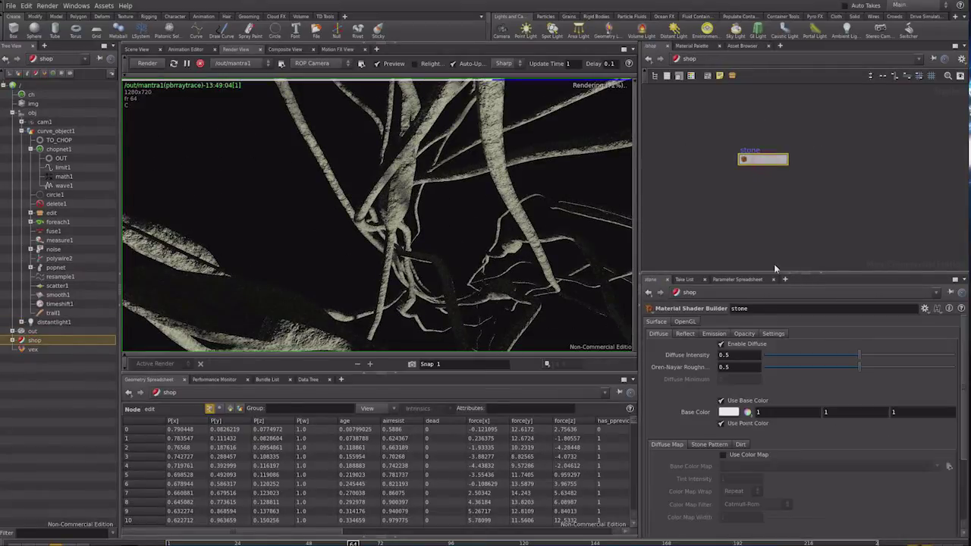
{"action": "left_click", "coordinate": [727, 411]}
{"action": "left_click", "coordinate": [710, 324]}
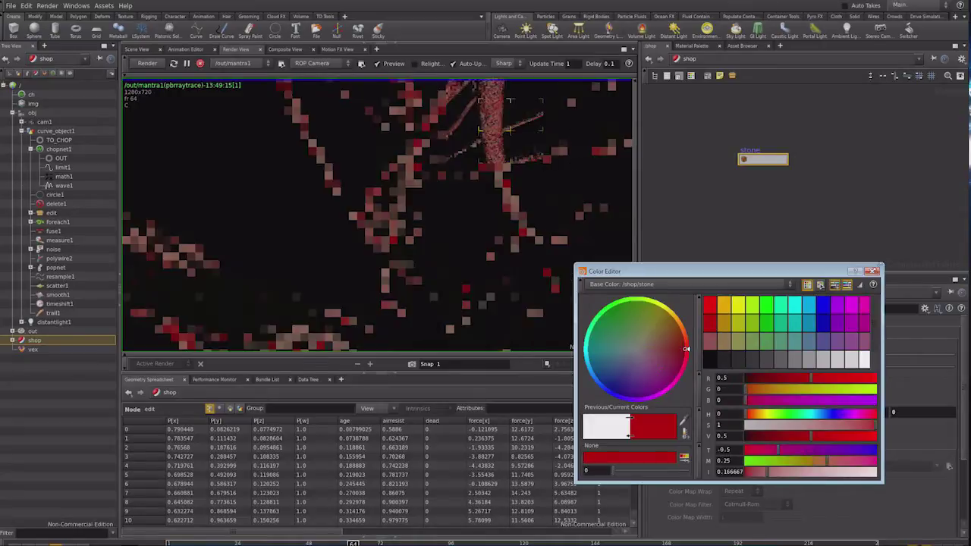
{"action": "left_click", "coordinate": [875, 271]}
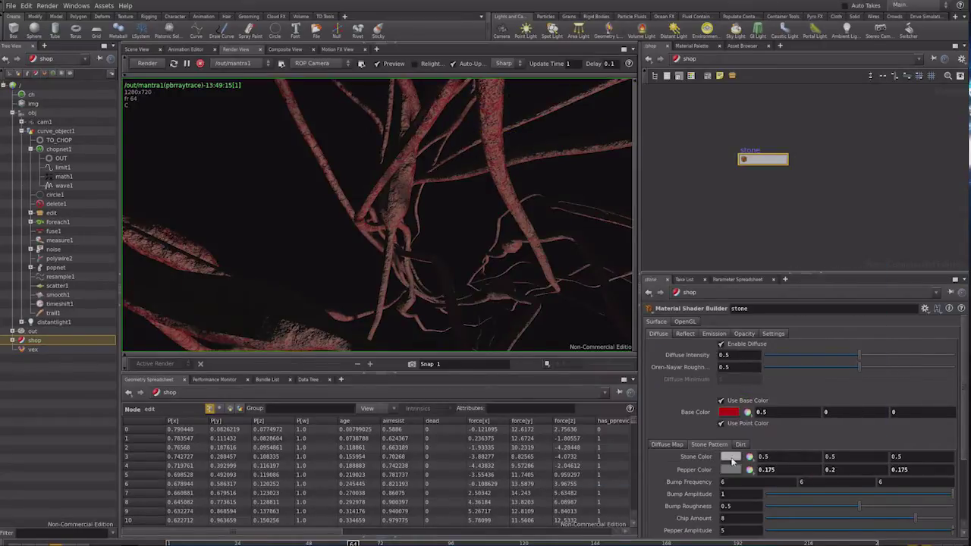
Step: Set stone colour red to 0.809, pepper colour green to 0.043, and dirt colour brown
{"action": "left_click", "coordinate": [731, 458]}
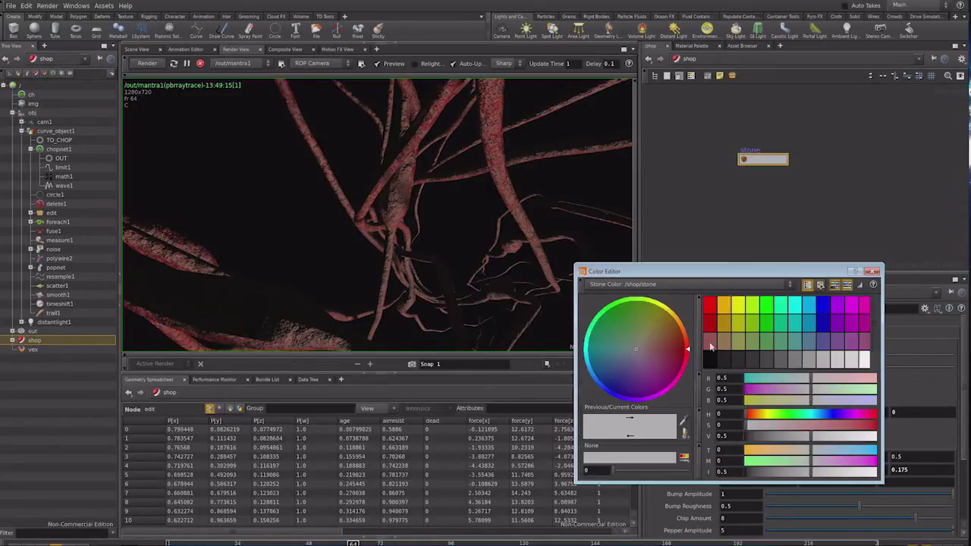
{"action": "left_click_drag", "start_coordinate": [841, 383], "coordinate": [852, 379]}
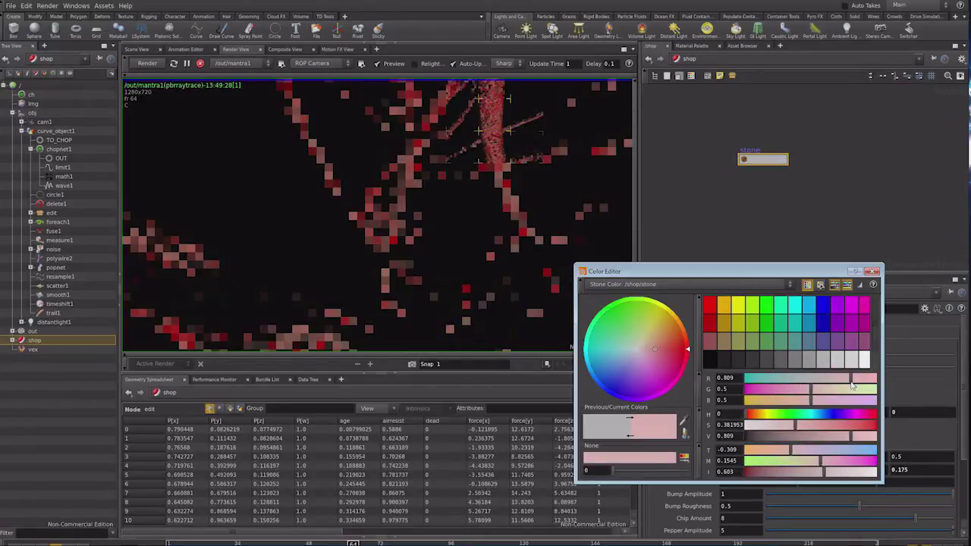
{"action": "left_click", "coordinate": [872, 271]}
{"action": "left_click", "coordinate": [739, 469]}
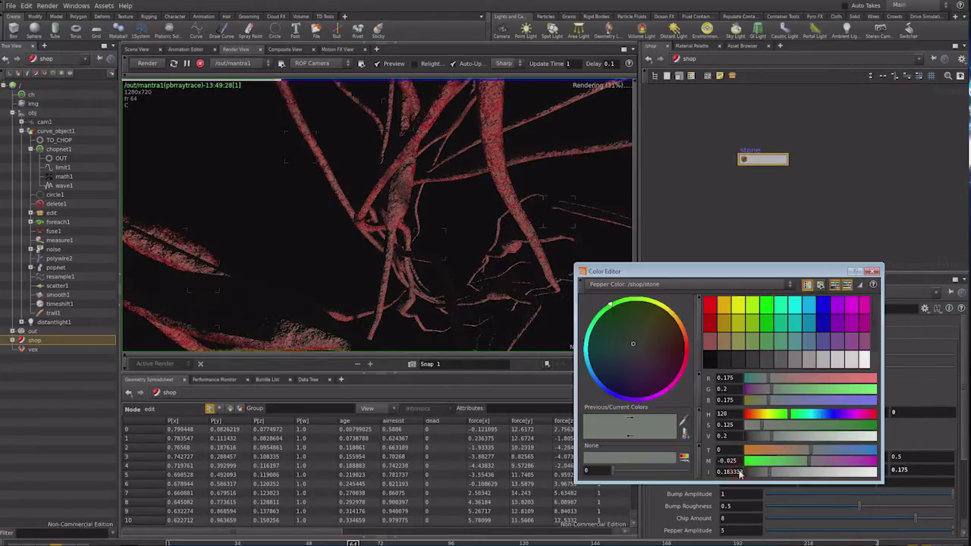
{"action": "left_click_drag", "start_coordinate": [768, 389], "coordinate": [749, 389]}
{"action": "left_click", "coordinate": [872, 270]}
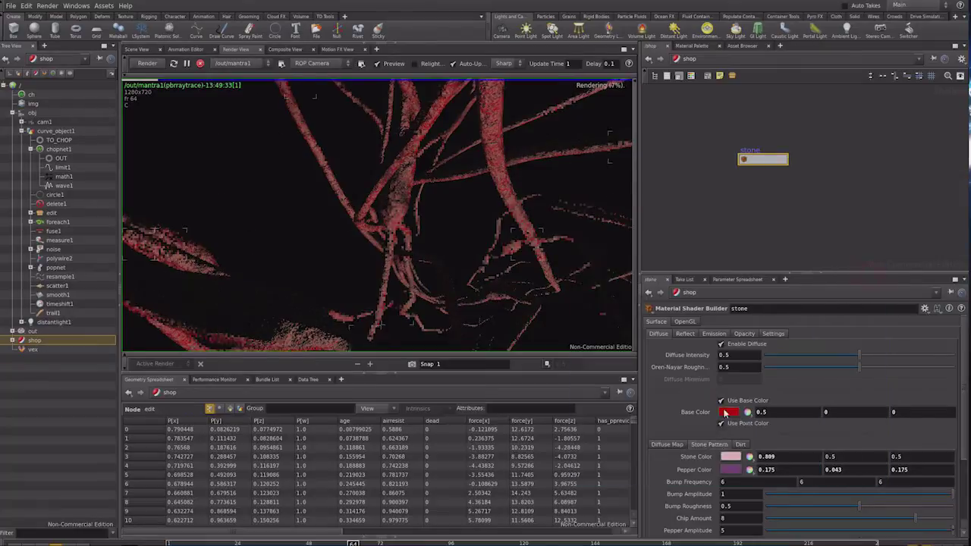
{"action": "left_click", "coordinate": [741, 445]}
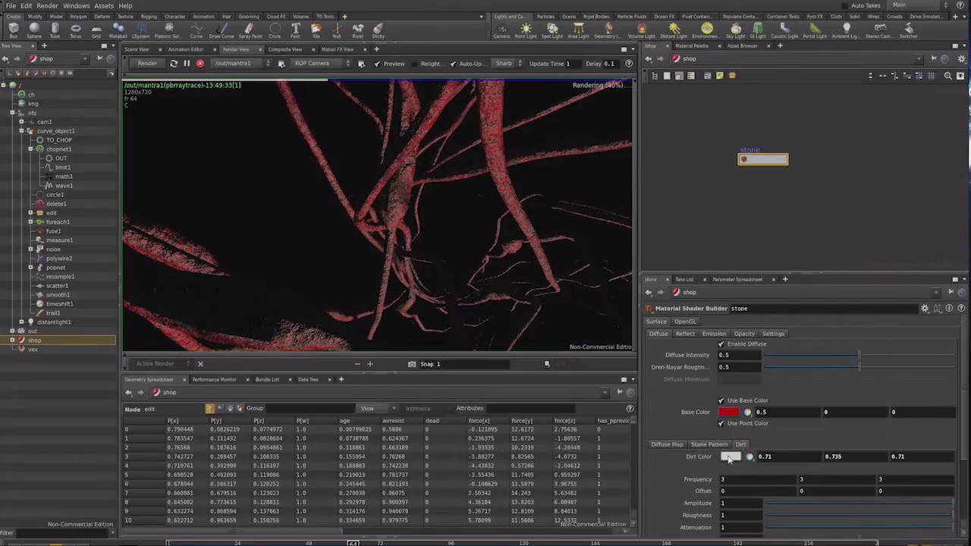
{"action": "mouse_move", "coordinate": [730, 456]}
{"action": "left_mouse_down"}
{"action": "mouse_move", "coordinate": [449, 139]}
{"action": "mouse_move", "coordinate": [465, 196]}
{"action": "left_mouse_up"}
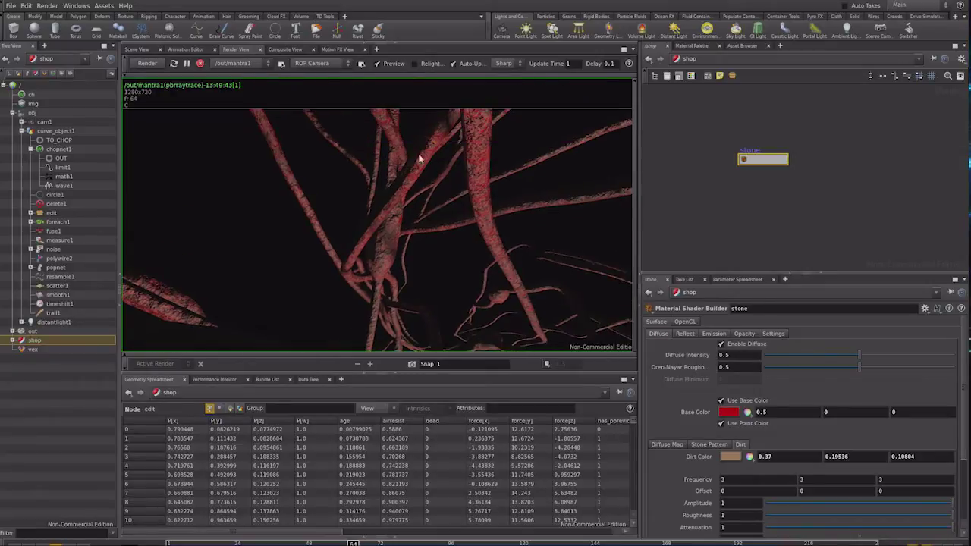
Step: Set specular intensity to about 0.046 and narrow the specular angle to 5.4
{"action": "left_click", "coordinate": [684, 335]}
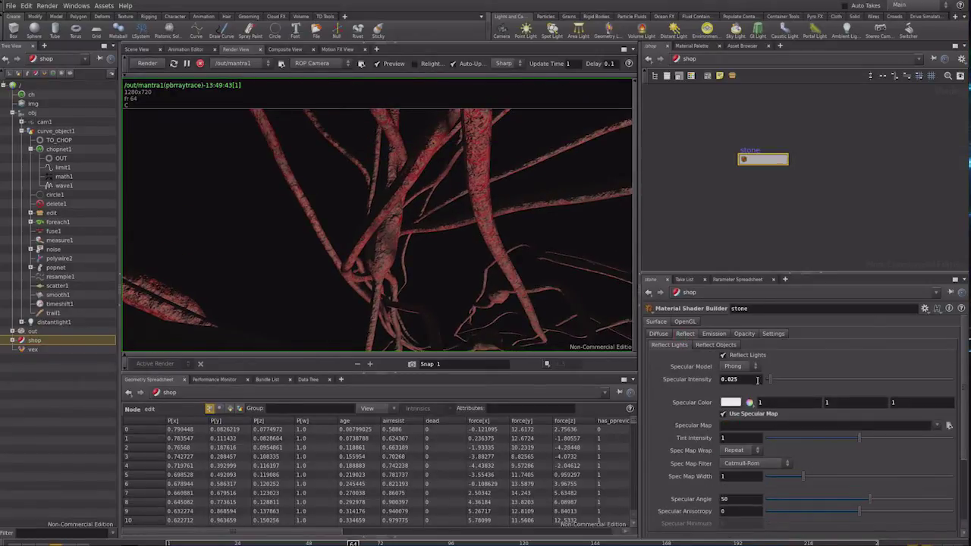
{"action": "left_click_drag", "start_coordinate": [772, 383], "coordinate": [783, 381]}
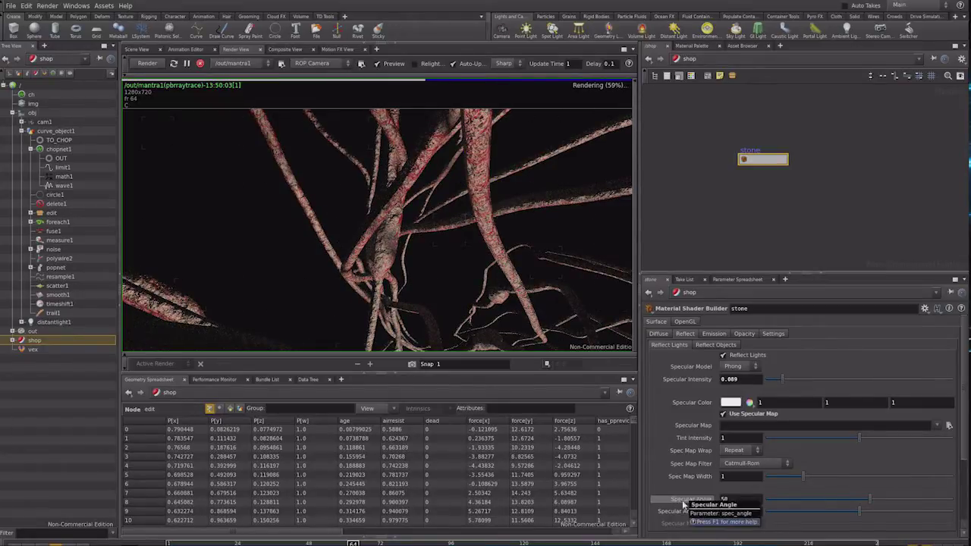
{"action": "left_click_drag", "start_coordinate": [869, 500], "coordinate": [814, 500]}
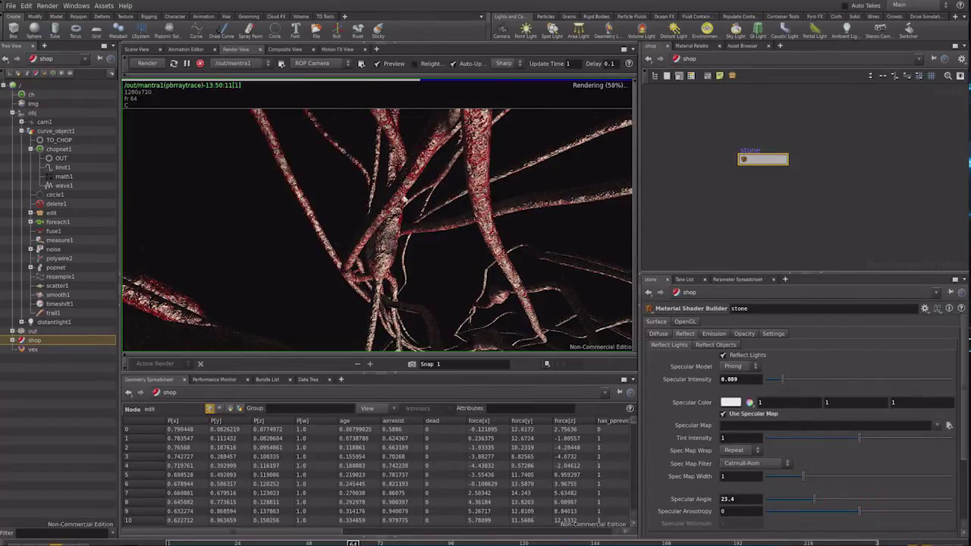
{"action": "left_click_drag", "start_coordinate": [780, 511], "coordinate": [770, 509]}
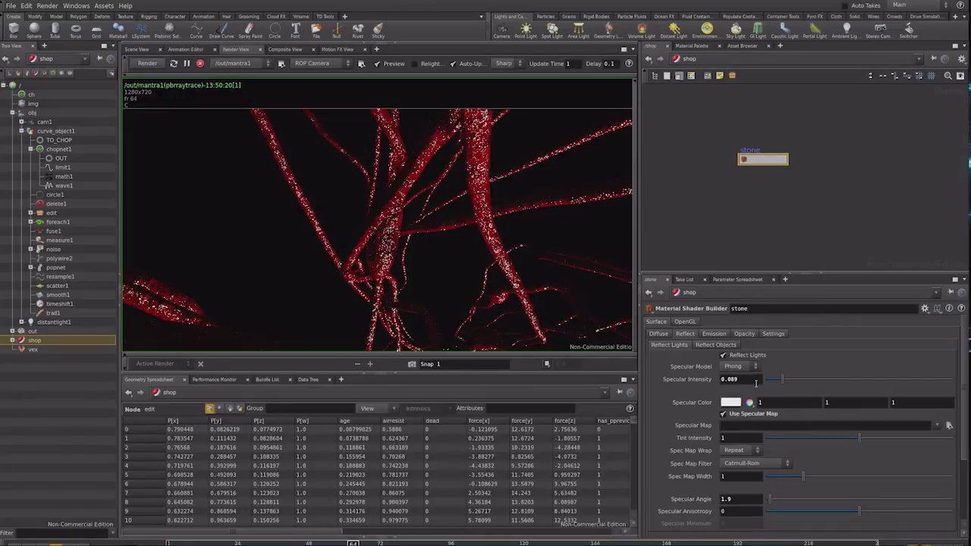
{"action": "left_click_drag", "start_coordinate": [780, 382], "coordinate": [775, 381]}
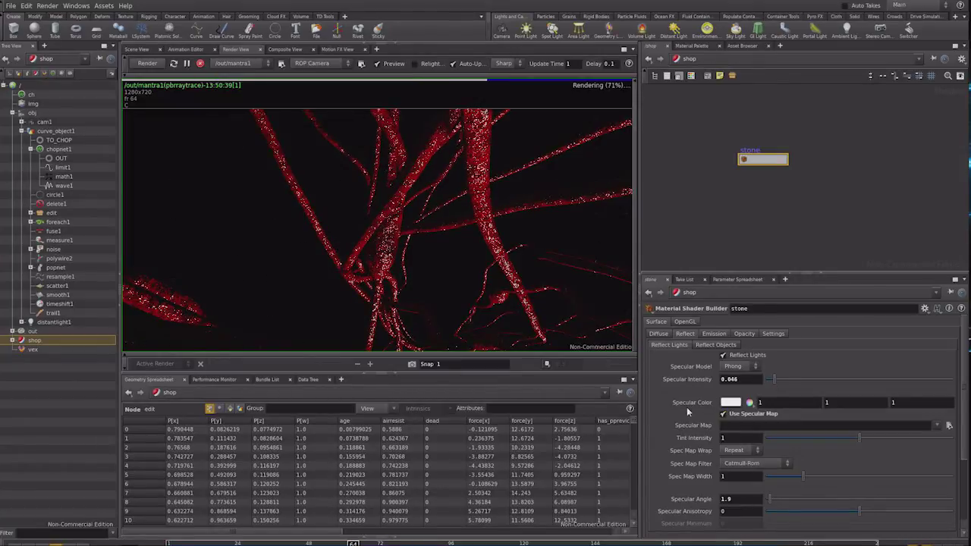
Step: Tint the specular colour light pink (1, 0.704, 0.704)
{"action": "left_click", "coordinate": [731, 404]}
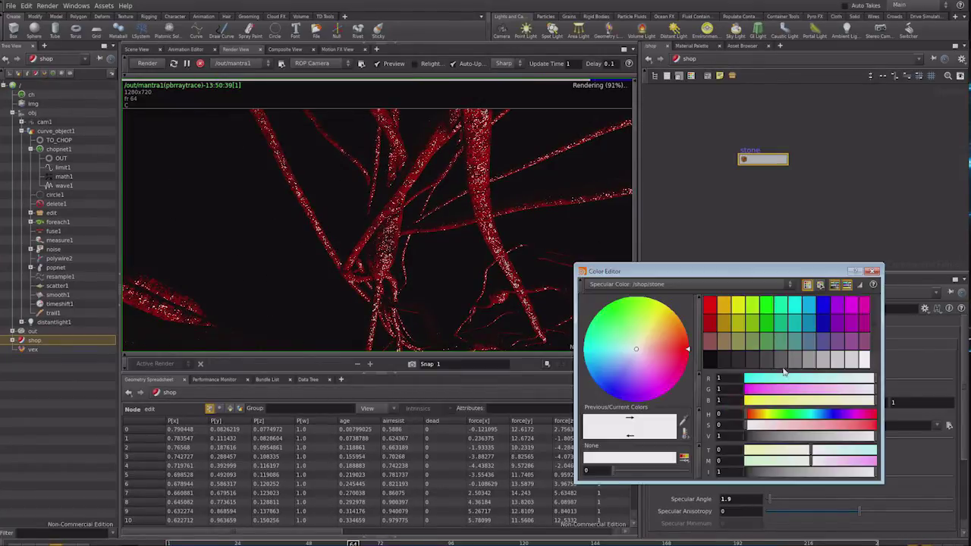
{"action": "left_click_drag", "start_coordinate": [774, 426], "coordinate": [785, 426]}
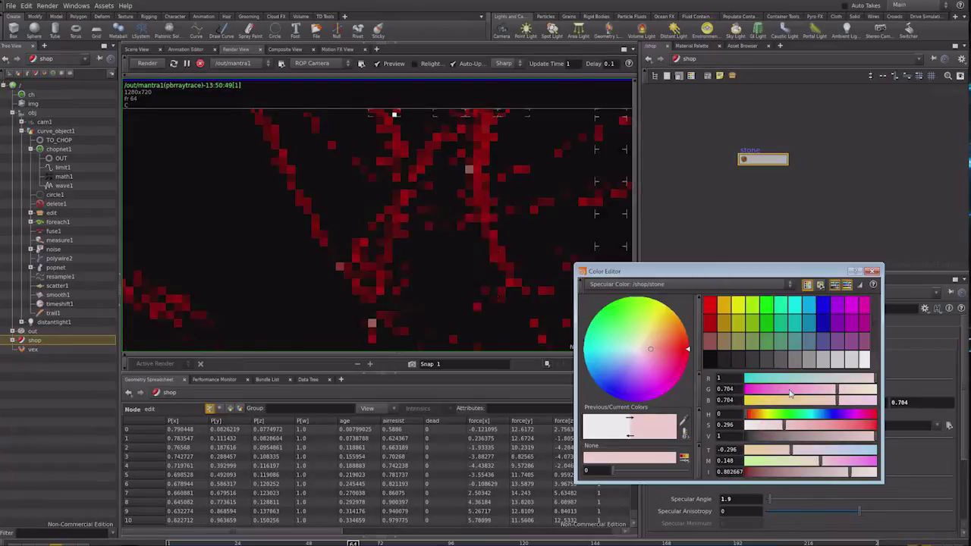
{"action": "left_click", "coordinate": [875, 270]}
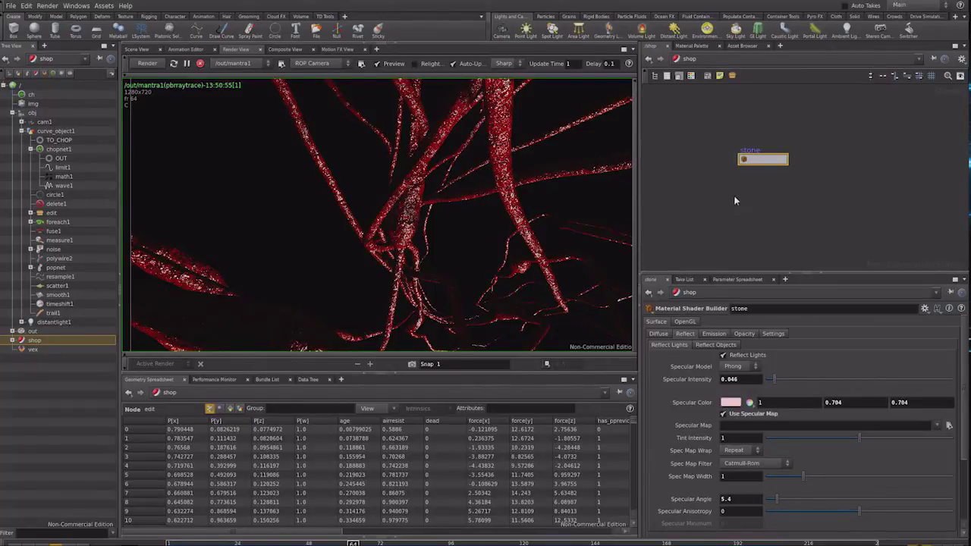
Step: Enter the stone shader's network, widen the network pane and frame all its nodes
{"action": "double_click", "coordinate": [798, 161]}
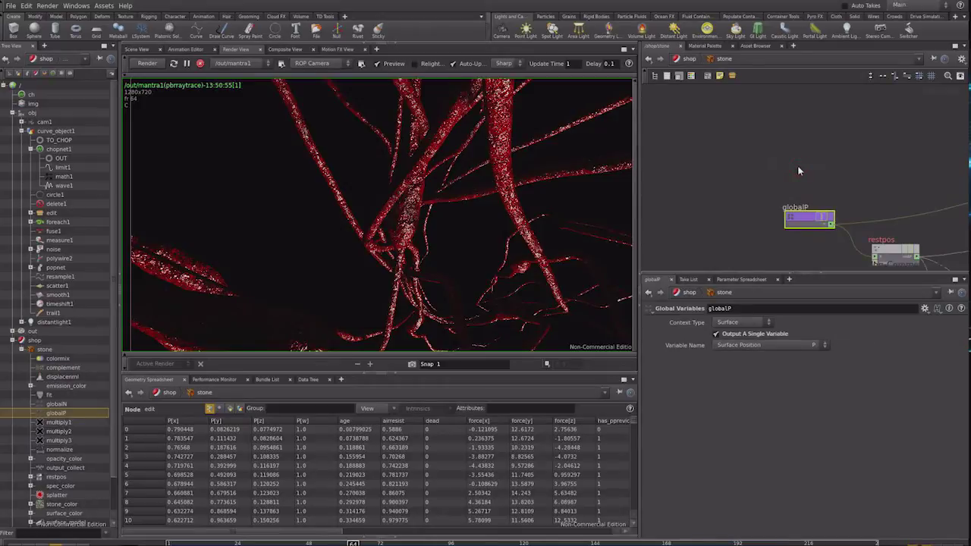
{"action": "left_click_drag", "start_coordinate": [639, 131], "coordinate": [376, 143]}
{"action": "key", "text": "h"}
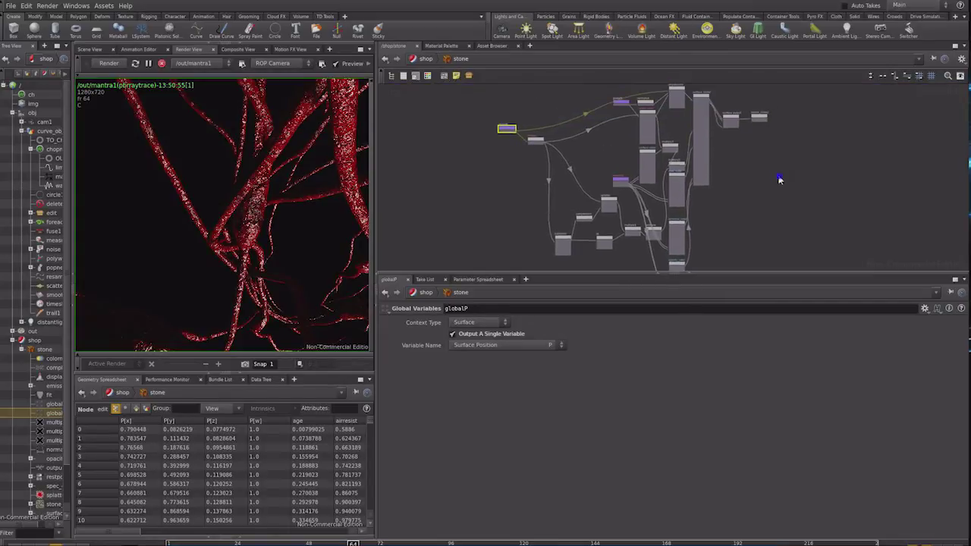
{"action": "scroll", "coordinate": [780, 179], "scroll_direction": "up", "scroll_amount": 4}
{"action": "scroll", "coordinate": [776, 241], "scroll_direction": "up", "scroll_amount": 3}
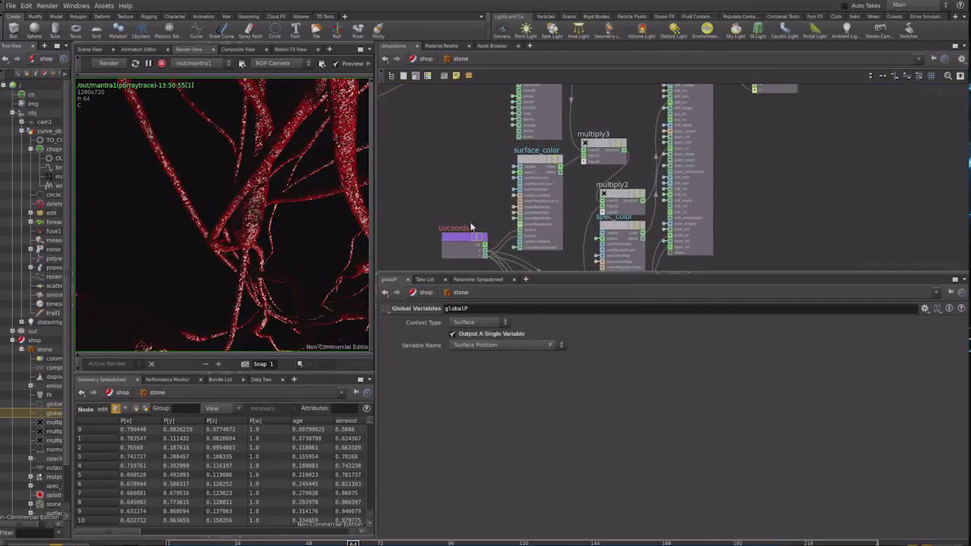
Step: Pan past normalize, stone_color and opacity_color to surface_model and show its settings
{"action": "mouse_move", "coordinate": [459, 114]}
{"action": "middle_mouse_down"}
{"action": "mouse_move", "coordinate": [492, 205]}
{"action": "mouse_move", "coordinate": [503, 123]}
{"action": "middle_mouse_up"}
{"action": "scroll", "coordinate": [584, 215], "scroll_direction": "down", "scroll_amount": 3}
{"action": "scroll", "coordinate": [543, 155], "scroll_direction": "up", "scroll_amount": 2}
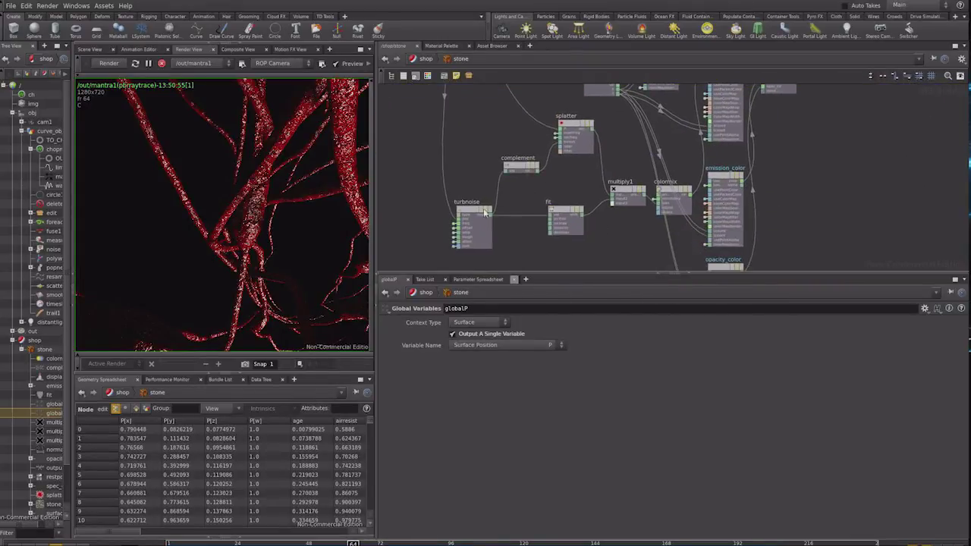
{"action": "middle_click_drag", "start_coordinate": [723, 281], "coordinate": [702, 212]}
{"action": "scroll", "coordinate": [806, 165], "scroll_direction": "down", "scroll_amount": 1}
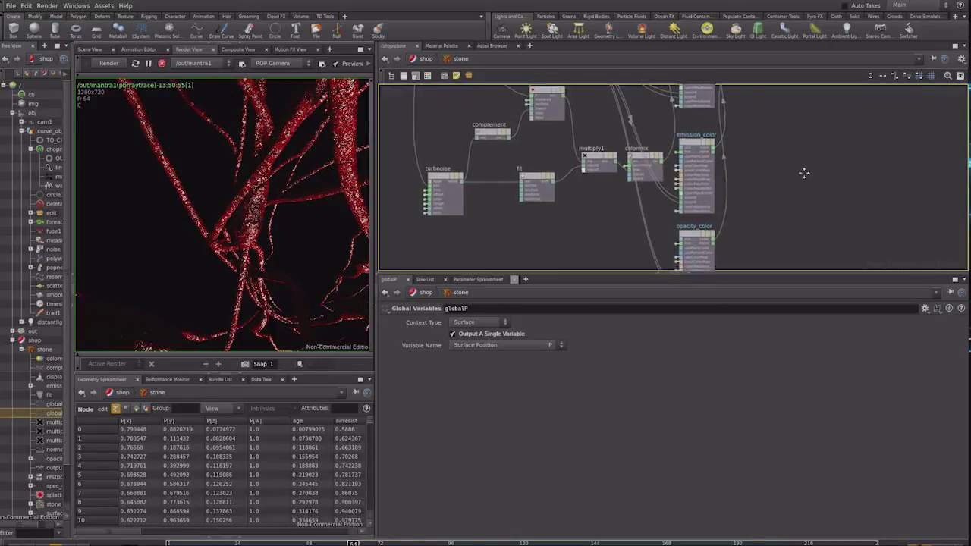
{"action": "scroll", "coordinate": [803, 167], "scroll_direction": "up", "scroll_amount": 1}
{"action": "middle_click_drag", "start_coordinate": [803, 167], "coordinate": [755, 257]}
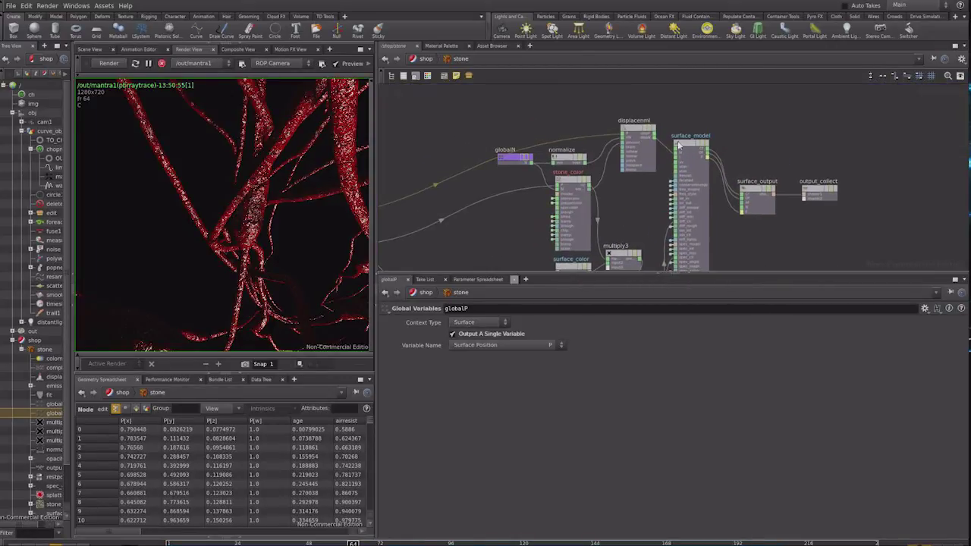
{"action": "left_click_drag", "start_coordinate": [692, 138], "coordinate": [700, 138]}
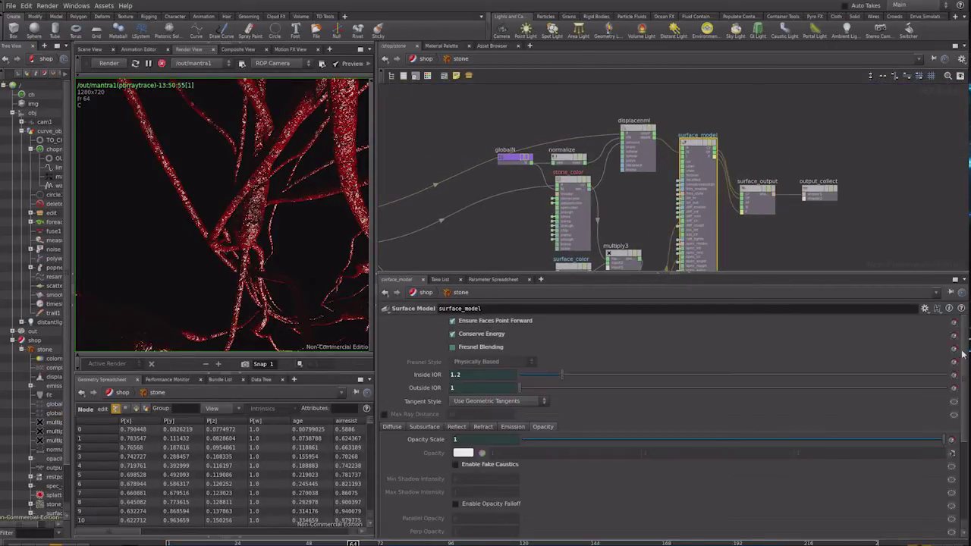
Step: Enable subsurface scattering on surface_model's Subsurface tab
{"action": "left_click", "coordinate": [458, 427]}
{"action": "left_click", "coordinate": [391, 427]}
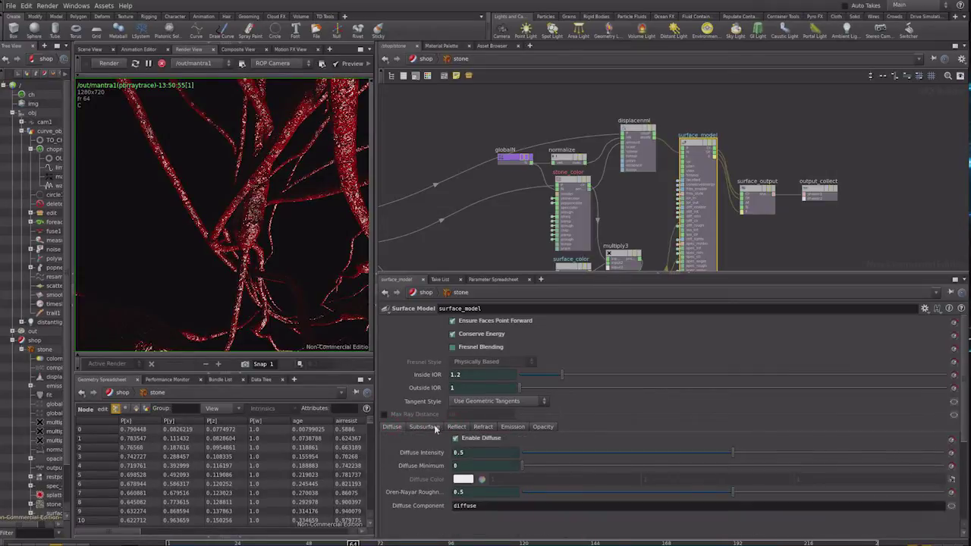
{"action": "left_click", "coordinate": [420, 427]}
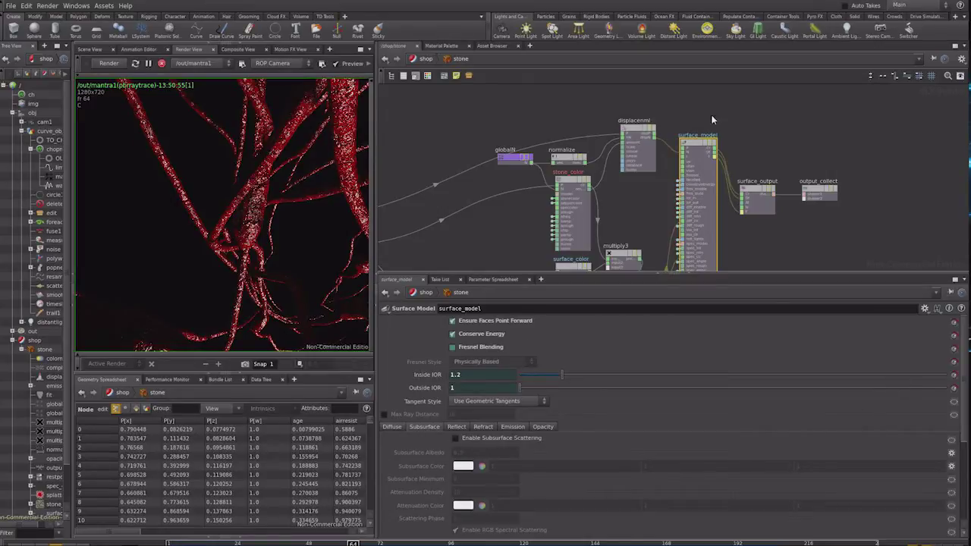
{"action": "scroll", "coordinate": [648, 206], "scroll_direction": "up", "scroll_amount": 5}
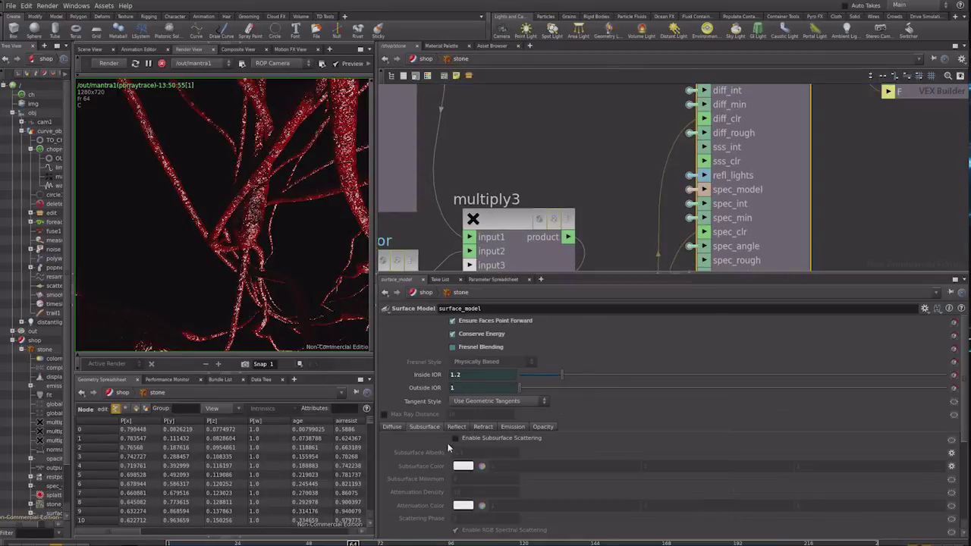
{"action": "left_click", "coordinate": [456, 439]}
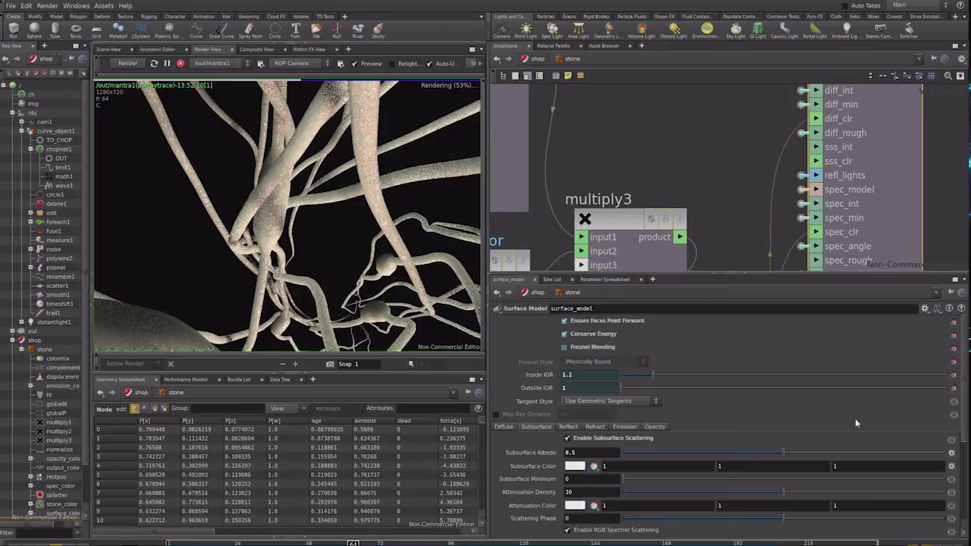
{"action": "left_click", "coordinate": [503, 427]}
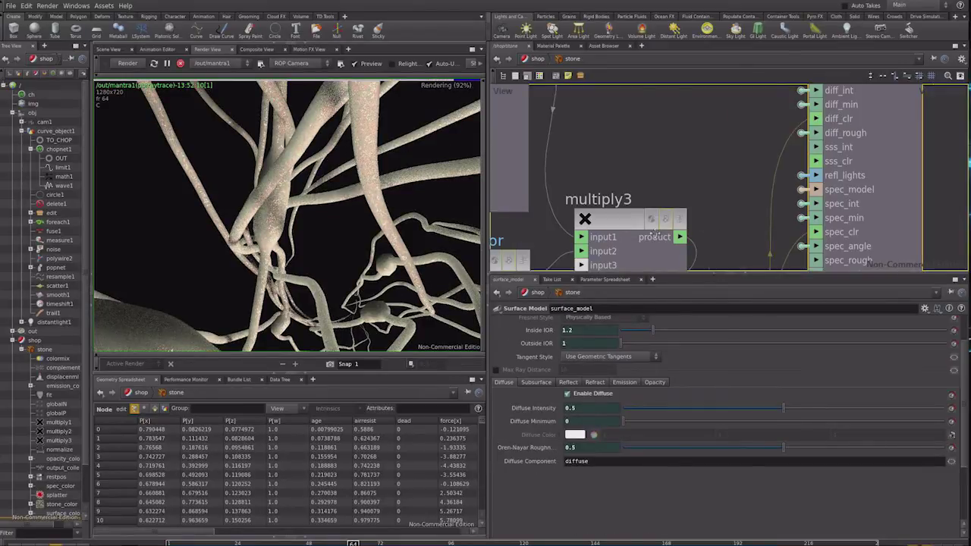
Step: Wire multiply2's output into surface_model's sss_clr input
{"action": "middle_click_drag", "start_coordinate": [722, 159], "coordinate": [602, 254]}
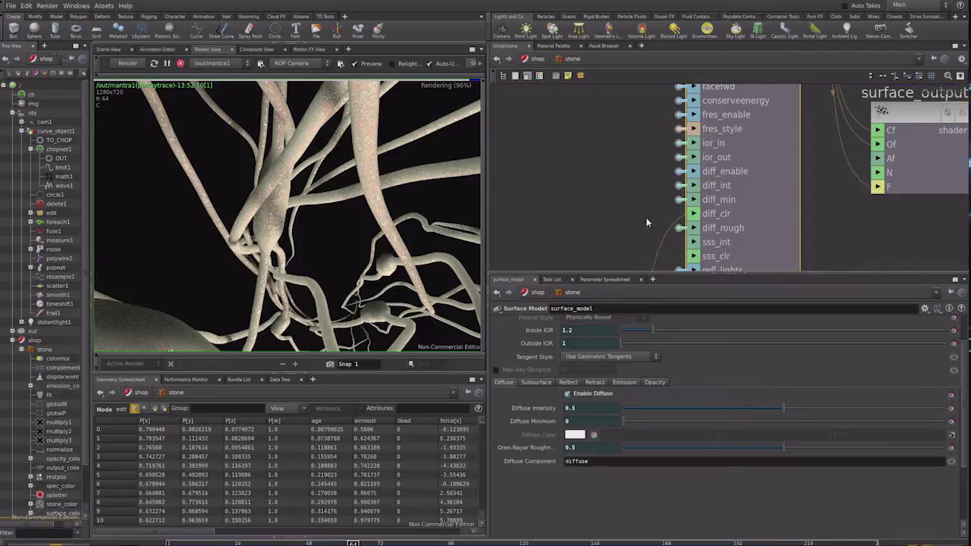
{"action": "middle_click_drag", "start_coordinate": [640, 243], "coordinate": [659, 135]}
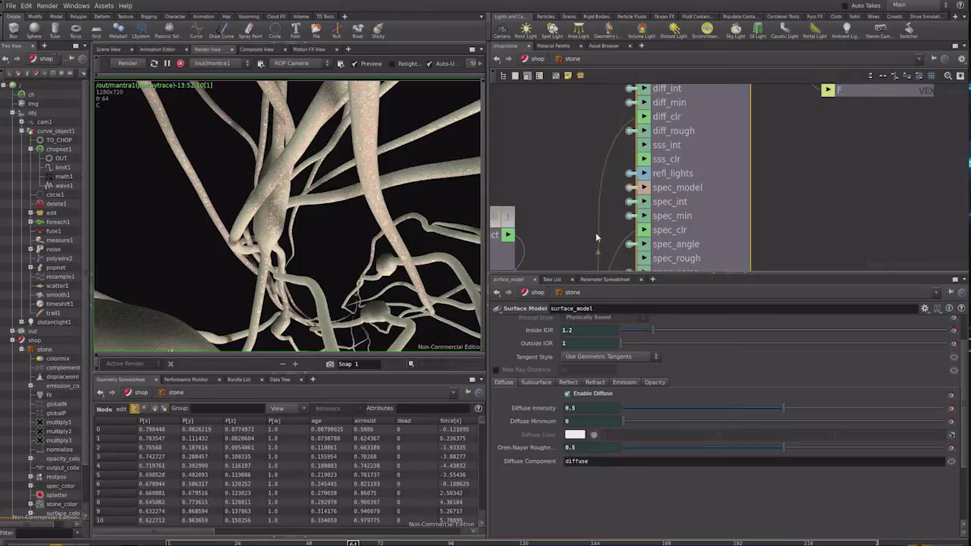
{"action": "middle_click_drag", "start_coordinate": [597, 235], "coordinate": [601, 96]}
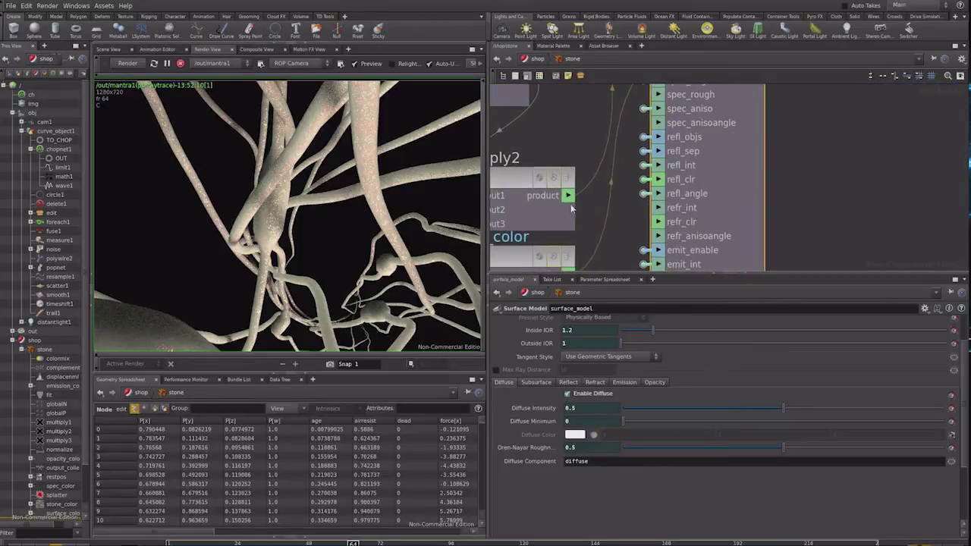
{"action": "middle_click_drag", "start_coordinate": [579, 128], "coordinate": [545, 262]}
{"action": "left_click_drag", "start_coordinate": [545, 262], "coordinate": [619, 138]}
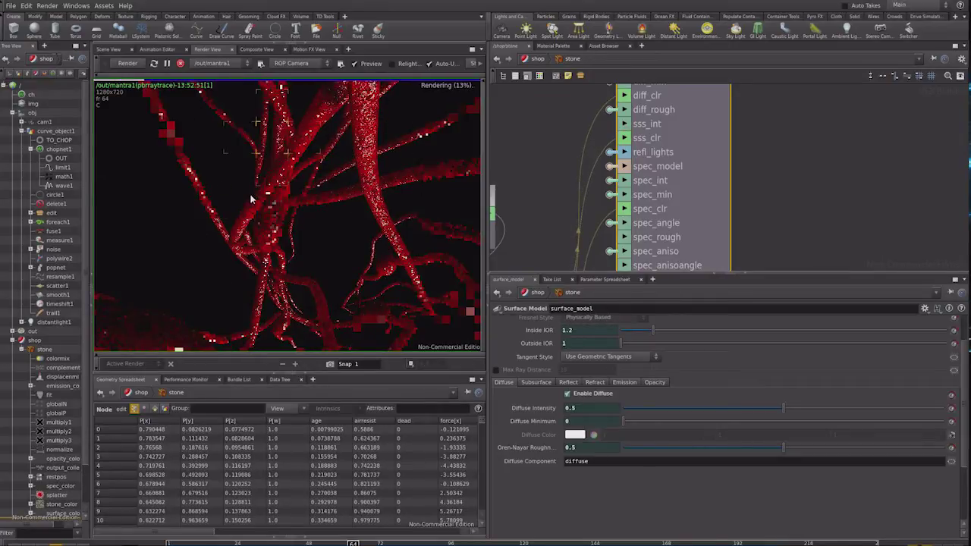
Step: Set Subsurface Albedo to 0.76, try a low attenuation density, and view the render from another angle
{"action": "left_click", "coordinate": [536, 382]}
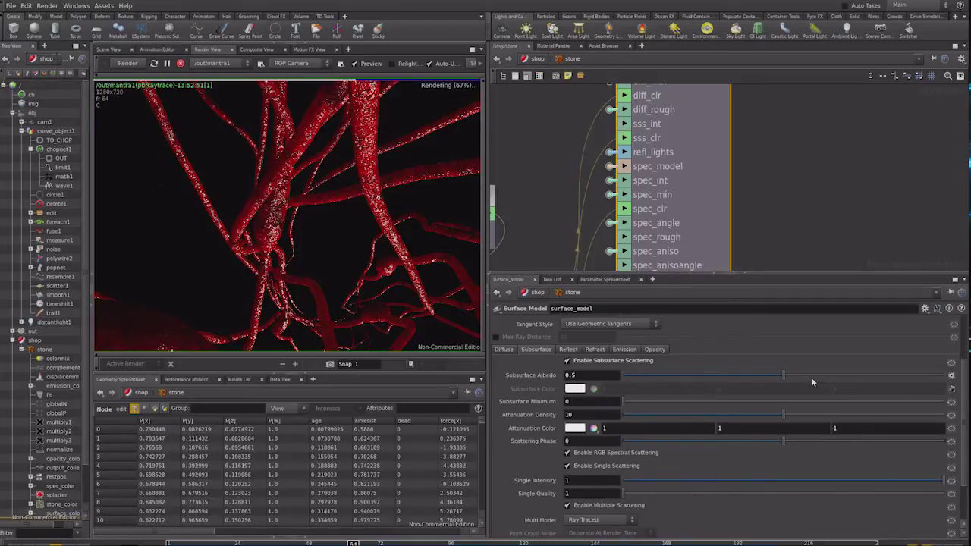
{"action": "type", "text": "0.76"}
{"action": "key", "text": "Return"}
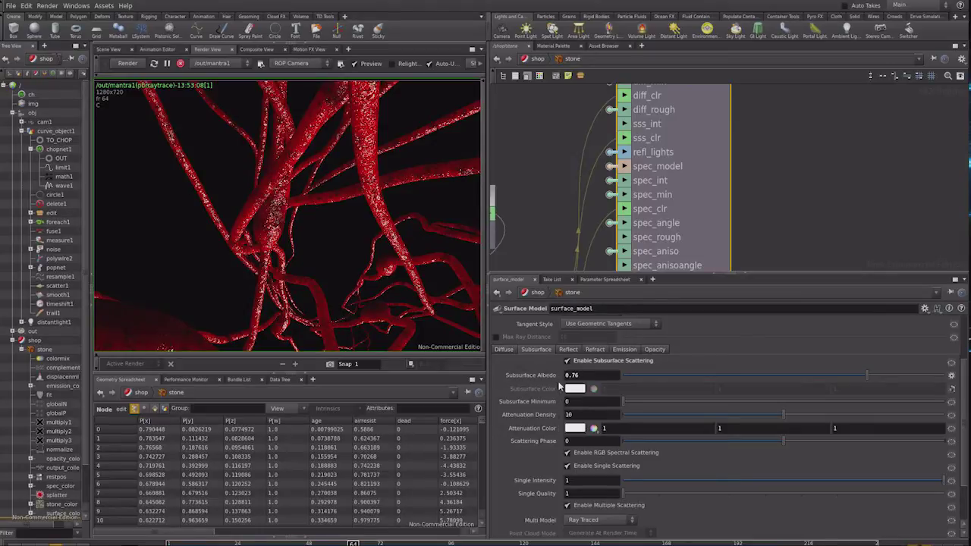
{"action": "left_click", "coordinate": [636, 417]}
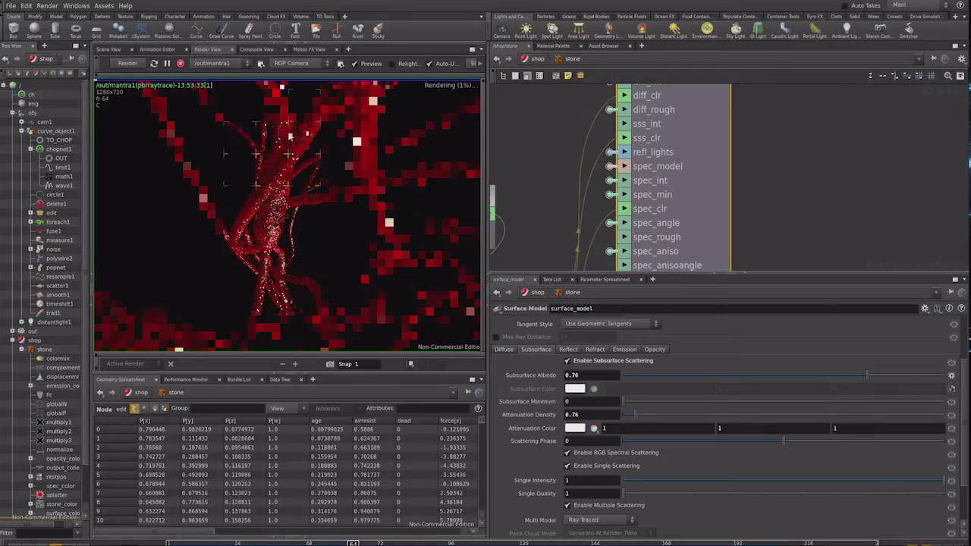
{"action": "left_click_drag", "start_coordinate": [265, 296], "coordinate": [433, 200]}
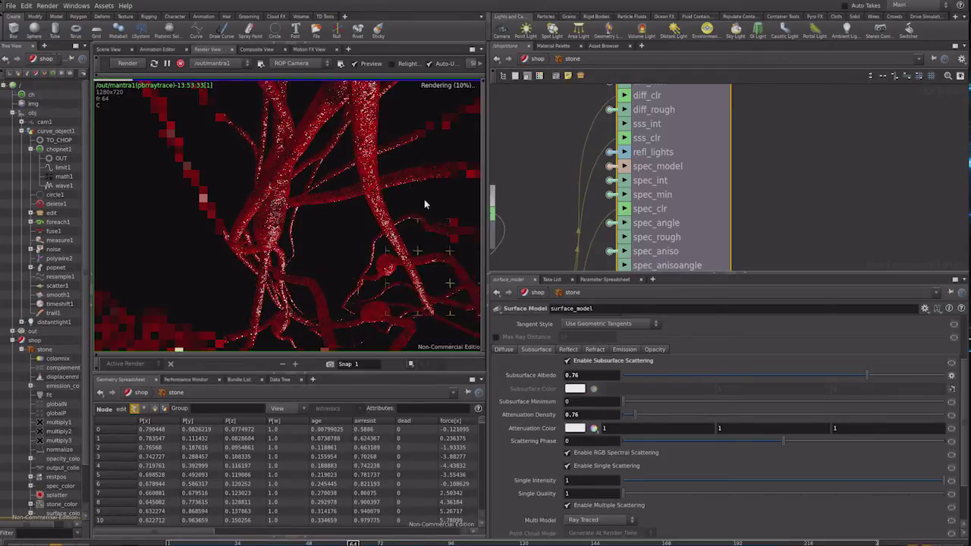
Step: Restore the attenuation density to 10
{"action": "double_click", "coordinate": [592, 414]}
{"action": "type", "text": "10"}
{"action": "key", "text": "Return"}
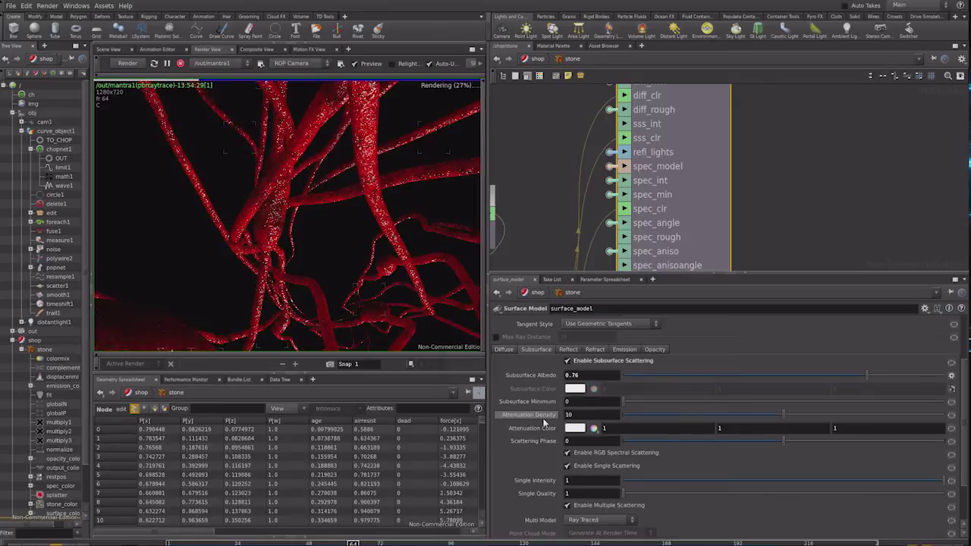
{"action": "right_click", "coordinate": [541, 391]}
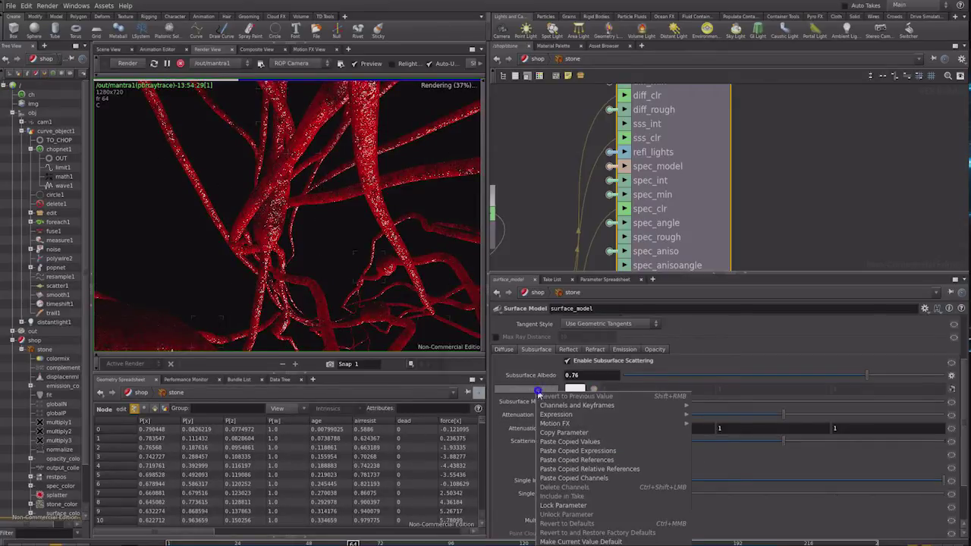
Step: Paste Subsurface Color as relative references into Attenuation Color and set Multi Model to Global Point Cloud
{"action": "left_click", "coordinate": [563, 433]}
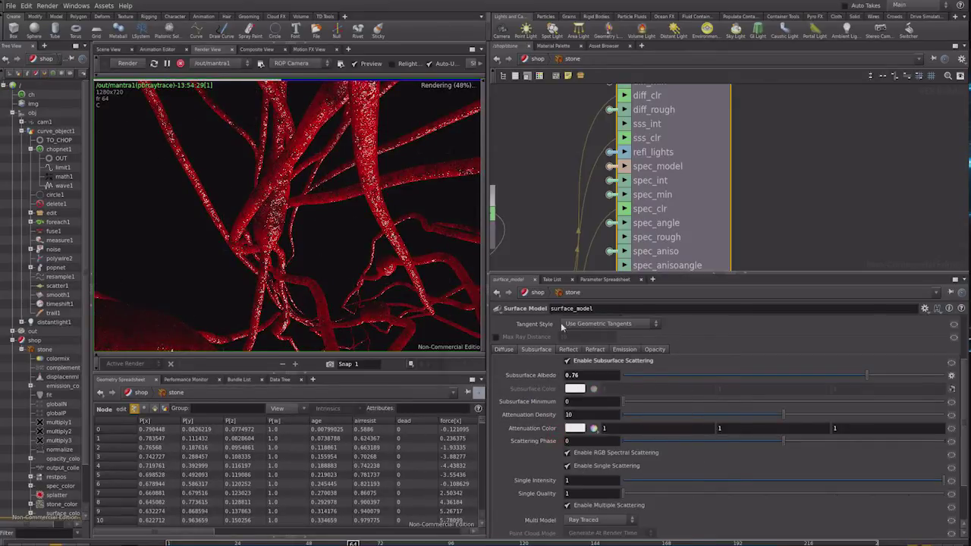
{"action": "right_click", "coordinate": [532, 430]}
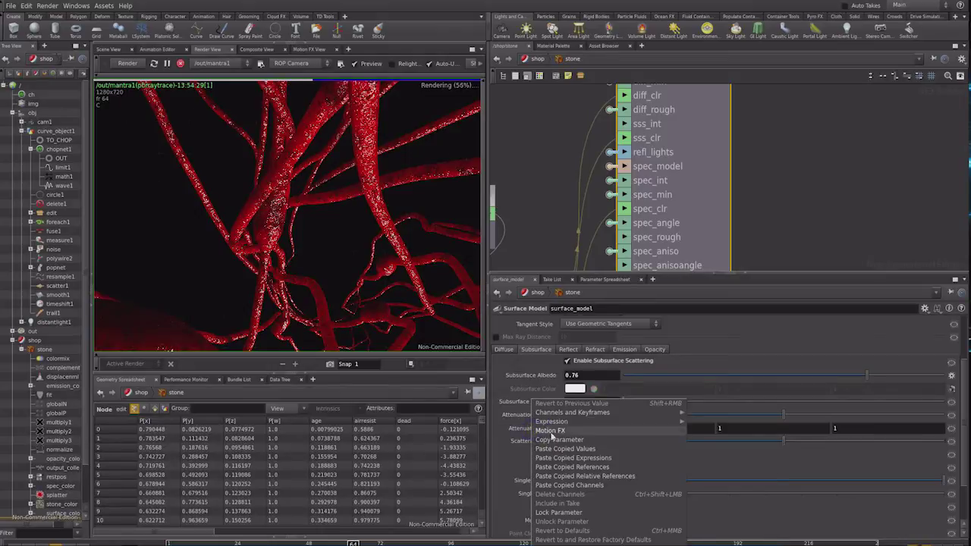
{"action": "left_click", "coordinate": [572, 477]}
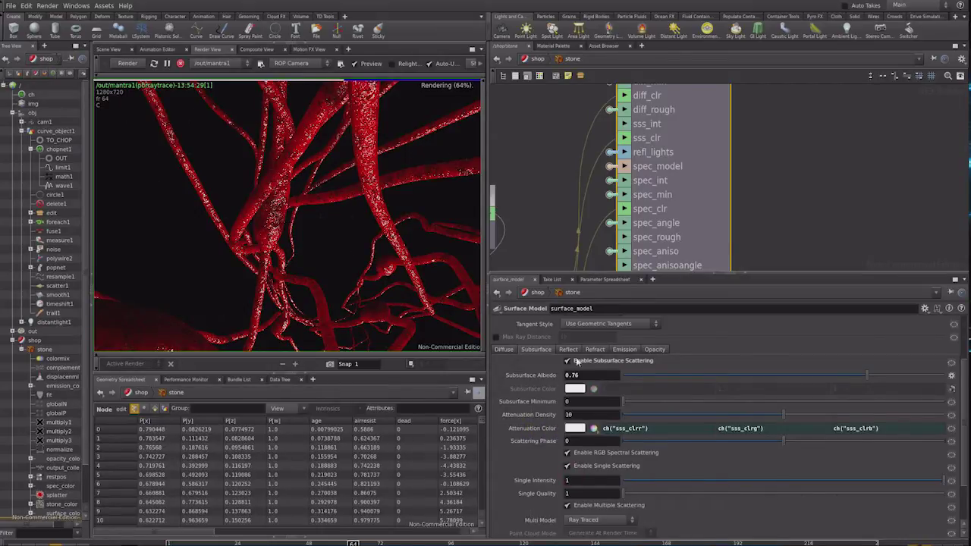
{"action": "scroll", "coordinate": [770, 465], "scroll_direction": "down", "scroll_amount": 3}
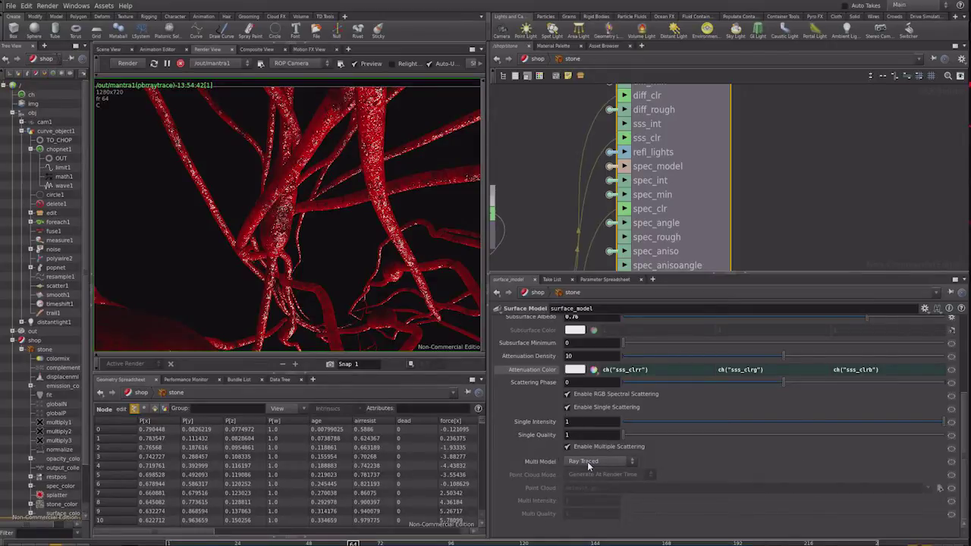
{"action": "left_click", "coordinate": [589, 465]}
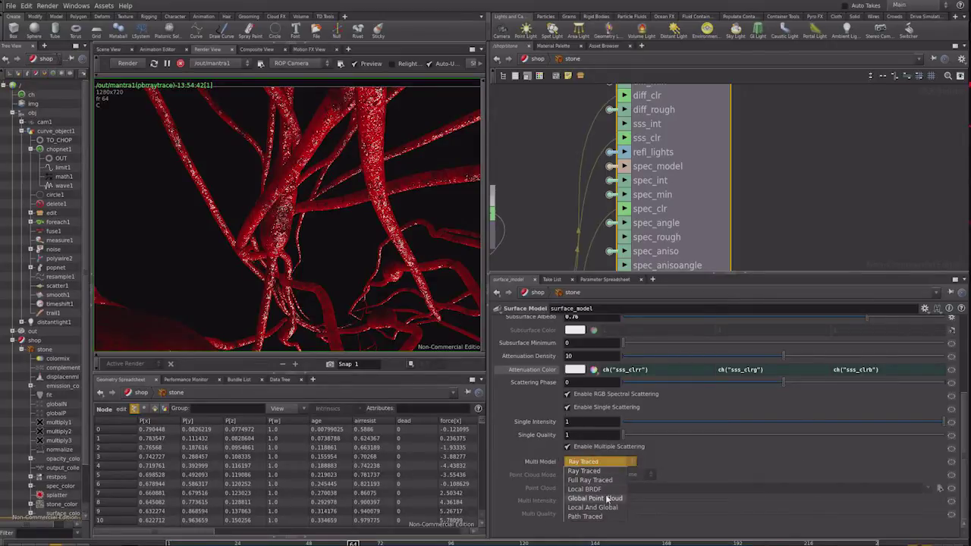
{"action": "left_click", "coordinate": [596, 498]}
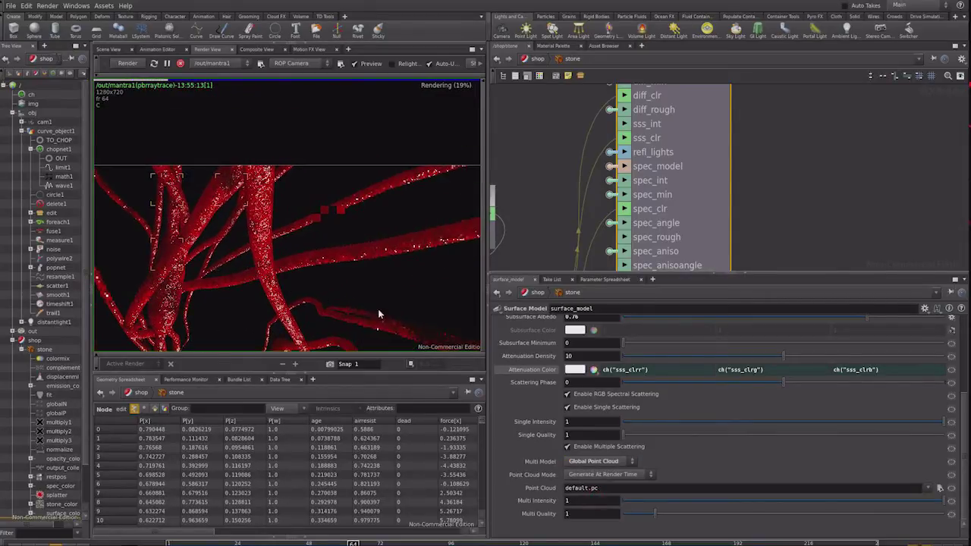
Step: Raise the scattering phase to 0.42 while orbiting the render view of the vessels
{"action": "left_click_drag", "start_coordinate": [308, 232], "coordinate": [231, 227]}
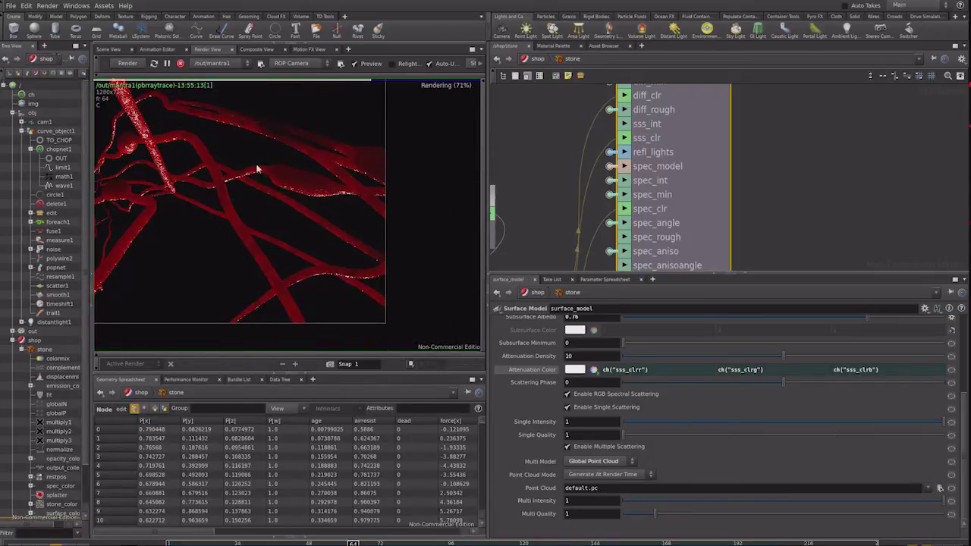
{"action": "mouse_move", "coordinate": [229, 205]}
{"action": "left_mouse_down"}
{"action": "mouse_move", "coordinate": [409, 281]}
{"action": "mouse_move", "coordinate": [331, 269]}
{"action": "mouse_move", "coordinate": [369, 157]}
{"action": "mouse_move", "coordinate": [256, 279]}
{"action": "left_mouse_up"}
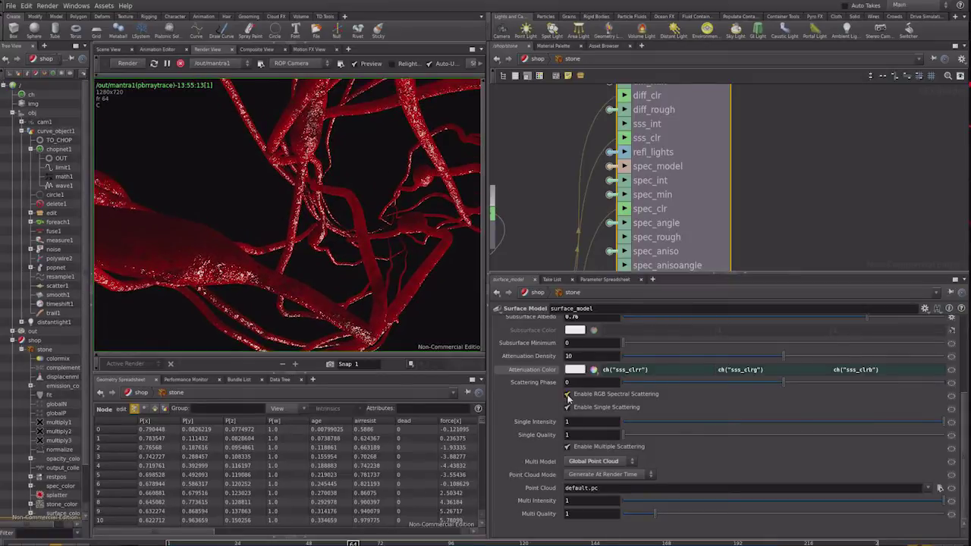
{"action": "left_click_drag", "start_coordinate": [788, 381], "coordinate": [849, 382]}
{"action": "mouse_move", "coordinate": [329, 258]}
{"action": "left_mouse_down"}
{"action": "mouse_move", "coordinate": [400, 217]}
{"action": "mouse_move", "coordinate": [308, 265]}
{"action": "left_mouse_up"}
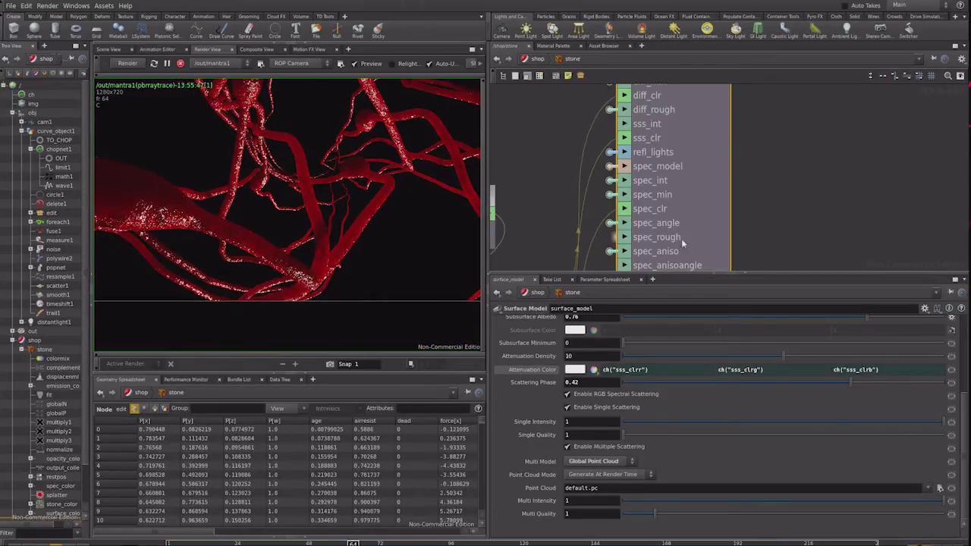
Step: Frame all shader nodes and orbit the render camera to closer views of the vessels
{"action": "middle_click_drag", "start_coordinate": [512, 257], "coordinate": [745, 203]}
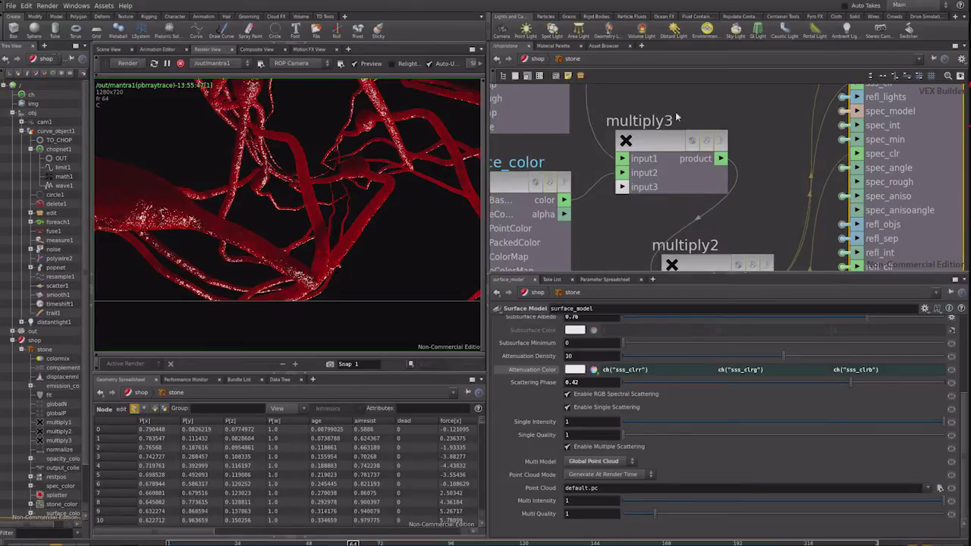
{"action": "key", "text": "h"}
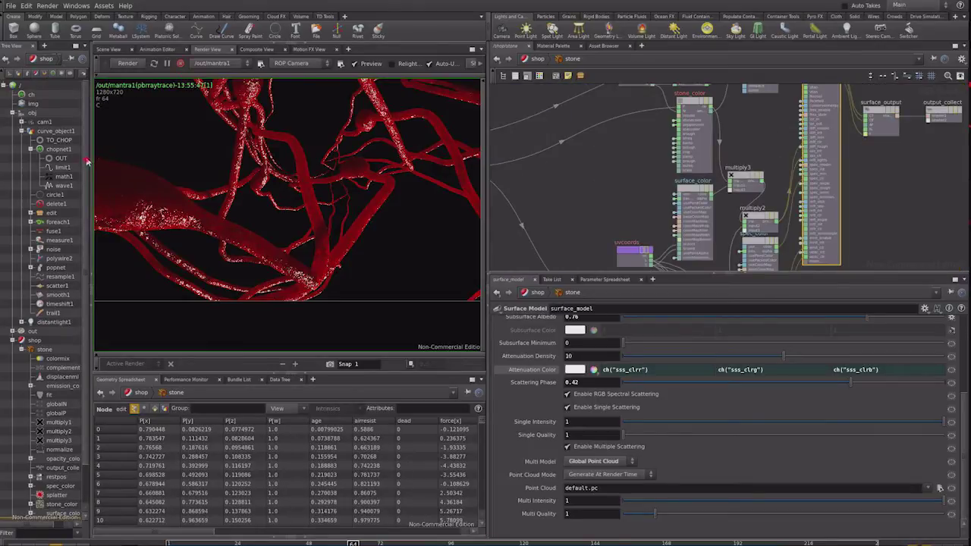
{"action": "mouse_move", "coordinate": [261, 214]}
{"action": "middle_mouse_down"}
{"action": "mouse_move", "coordinate": [379, 209]}
{"action": "mouse_move", "coordinate": [287, 245]}
{"action": "middle_mouse_up"}
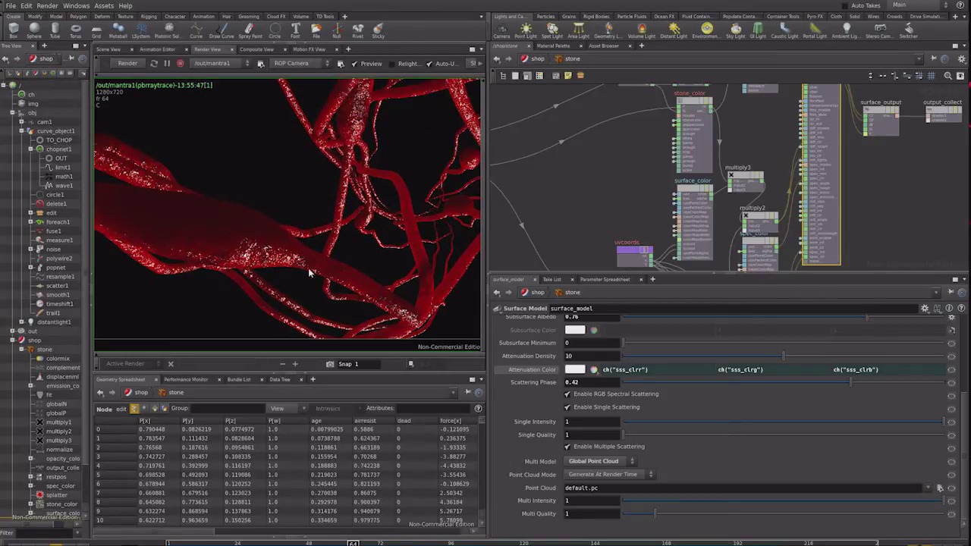
{"action": "mouse_move", "coordinate": [197, 182]}
{"action": "middle_mouse_down"}
{"action": "mouse_move", "coordinate": [373, 267]}
{"action": "mouse_move", "coordinate": [440, 200]}
{"action": "mouse_move", "coordinate": [388, 328]}
{"action": "middle_mouse_up"}
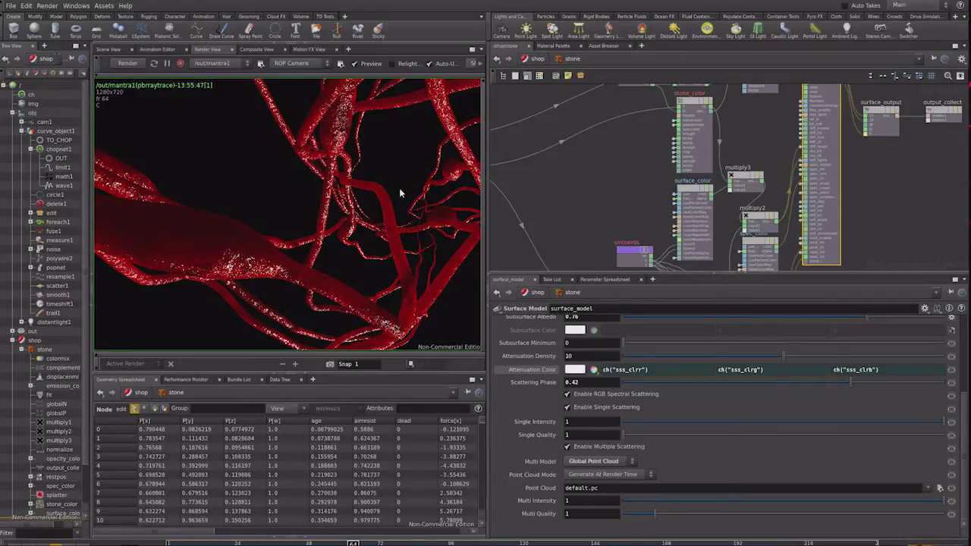
{"action": "middle_click_drag", "start_coordinate": [351, 239], "coordinate": [288, 271]}
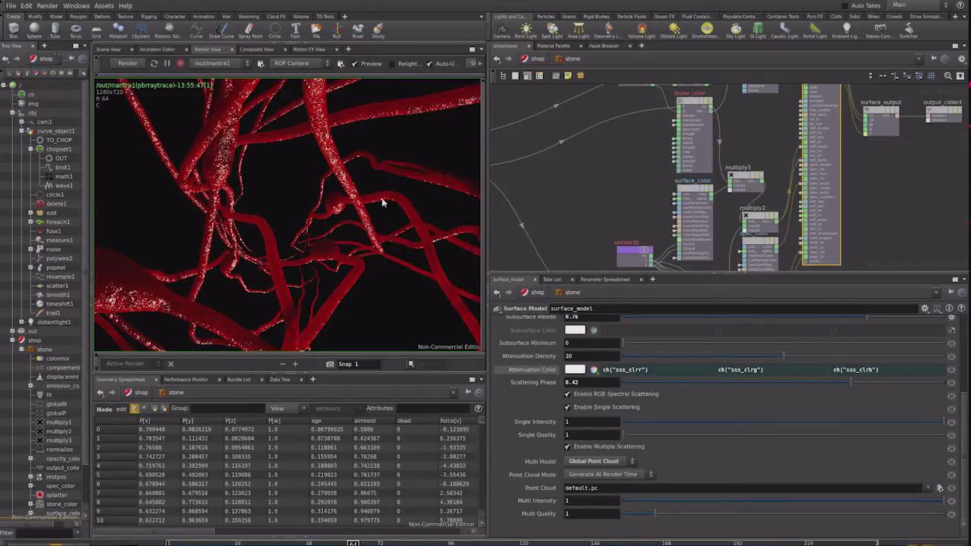
{"action": "middle_click_drag", "start_coordinate": [313, 175], "coordinate": [336, 319]}
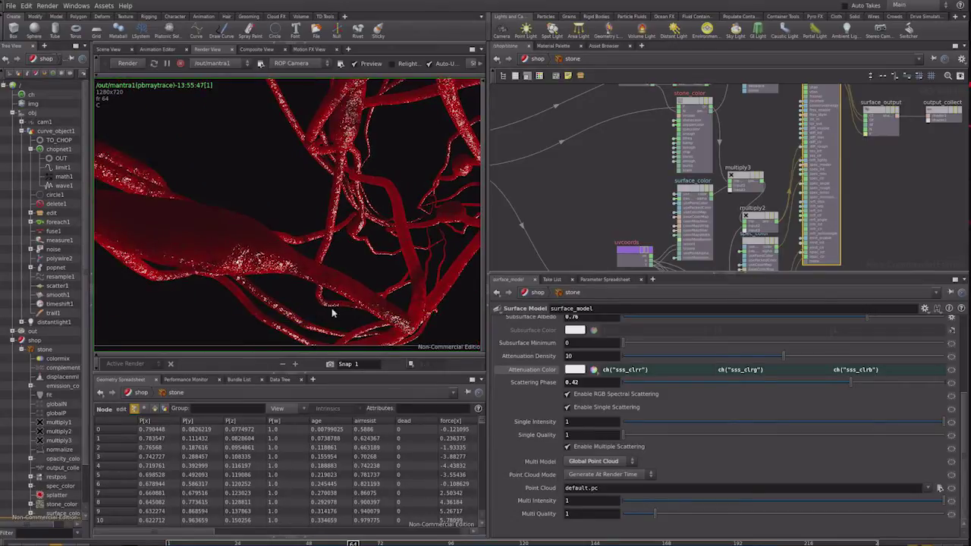
{"action": "left_click", "coordinate": [51, 213]}
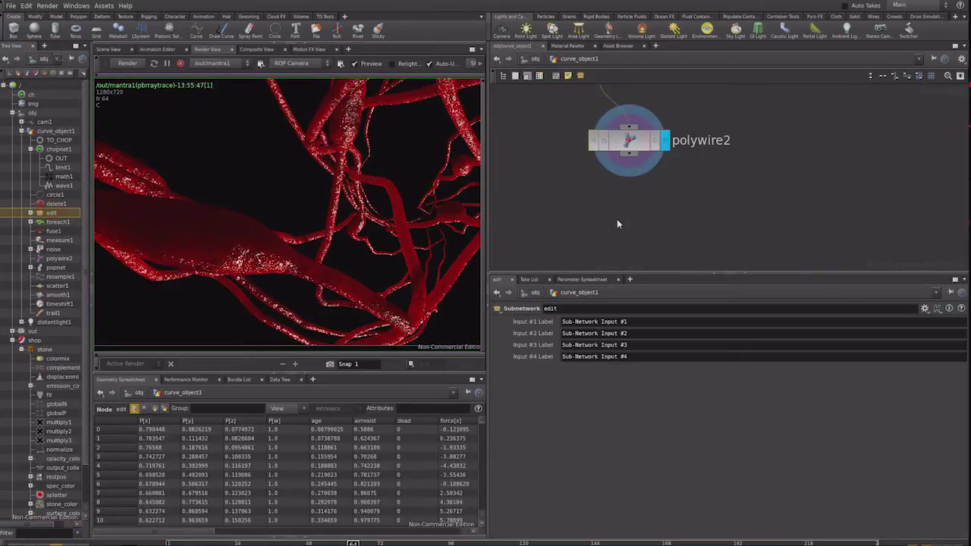
Step: Go inside the foreach1 loop and maximize the network pane
{"action": "scroll", "coordinate": [683, 197], "scroll_direction": "up", "scroll_amount": 5}
{"action": "scroll", "coordinate": [809, 217], "scroll_direction": "up", "scroll_amount": 5}
{"action": "scroll", "coordinate": [779, 241], "scroll_direction": "up", "scroll_amount": 5}
{"action": "scroll", "coordinate": [779, 242], "scroll_direction": "up", "scroll_amount": 3}
{"action": "scroll", "coordinate": [776, 230], "scroll_direction": "down", "scroll_amount": 5}
{"action": "scroll", "coordinate": [756, 215], "scroll_direction": "down", "scroll_amount": 4}
{"action": "scroll", "coordinate": [773, 183], "scroll_direction": "down", "scroll_amount": 2}
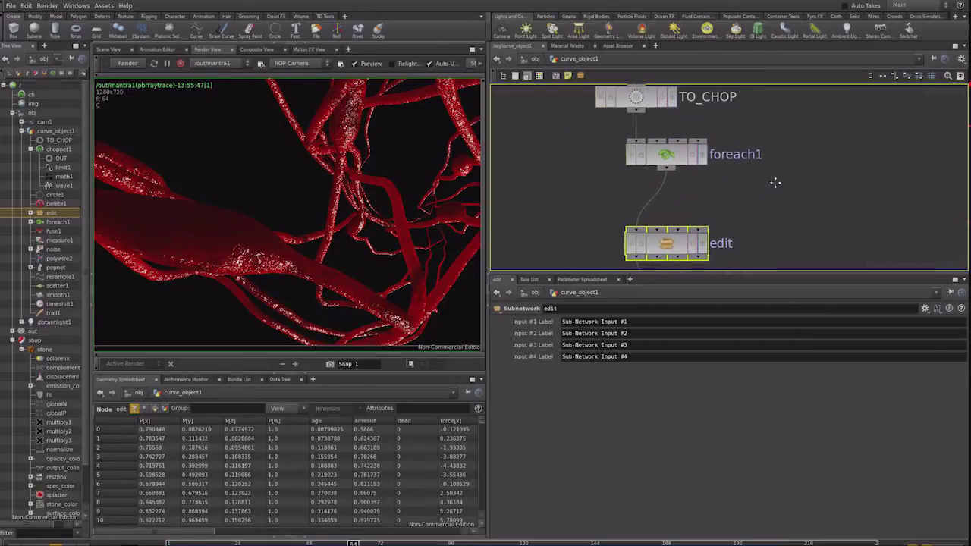
{"action": "double_click", "coordinate": [666, 154]}
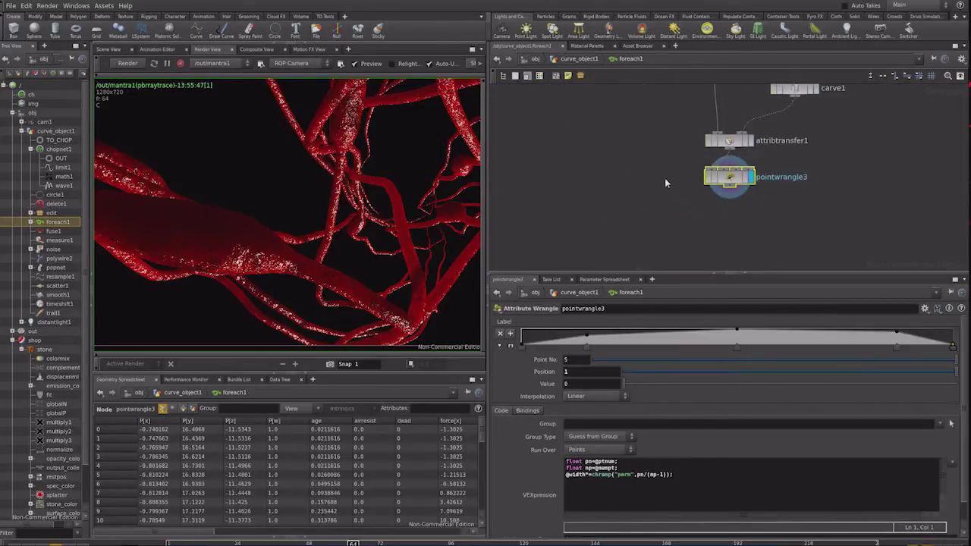
{"action": "key", "text": "ctrl+b"}
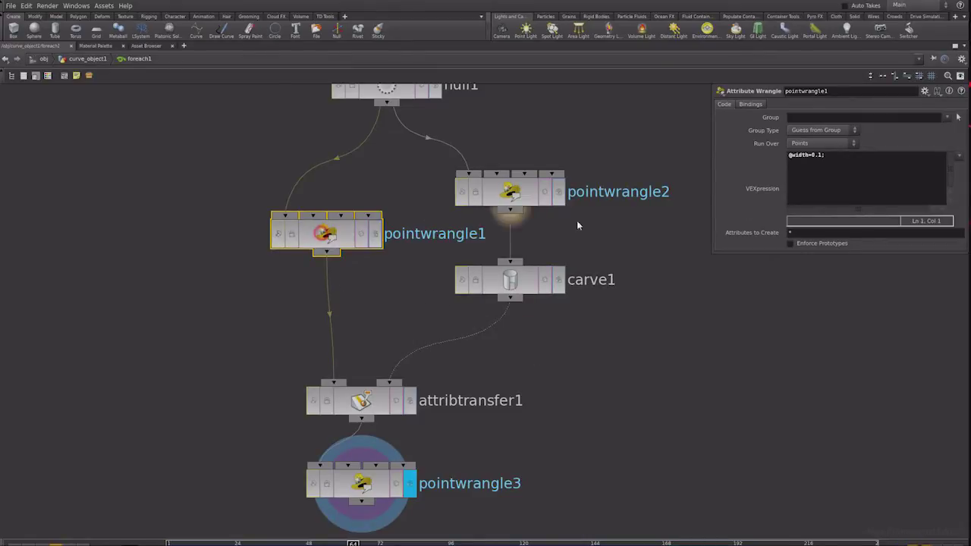
{"action": "left_click", "coordinate": [862, 159]}
{"action": "key", "text": "Return"}
{"action": "type", "text": "@blob"}
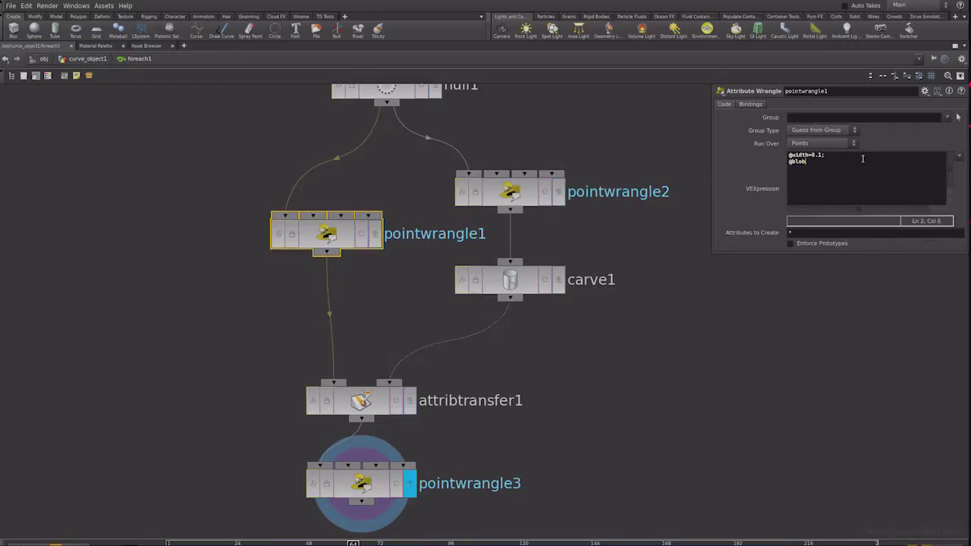
{"action": "type", "text": "=0;"}
{"action": "left_click", "coordinate": [697, 291]}
{"action": "left_click", "coordinate": [504, 191]}
{"action": "left_click", "coordinate": [860, 160]}
{"action": "type", "text": "@b"}
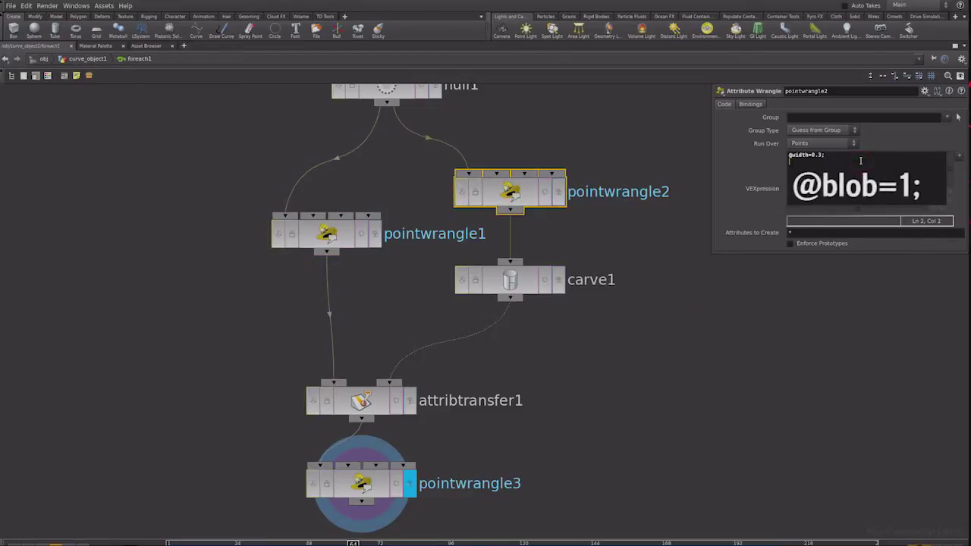
{"action": "type", "text": "lob=1"}
{"action": "type", "text": ";"}
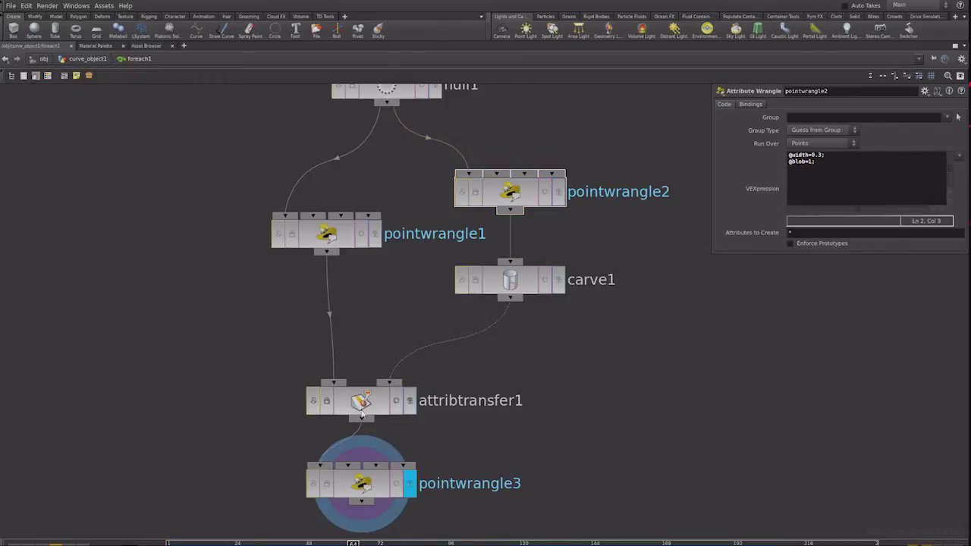
{"action": "left_click", "coordinate": [362, 405]}
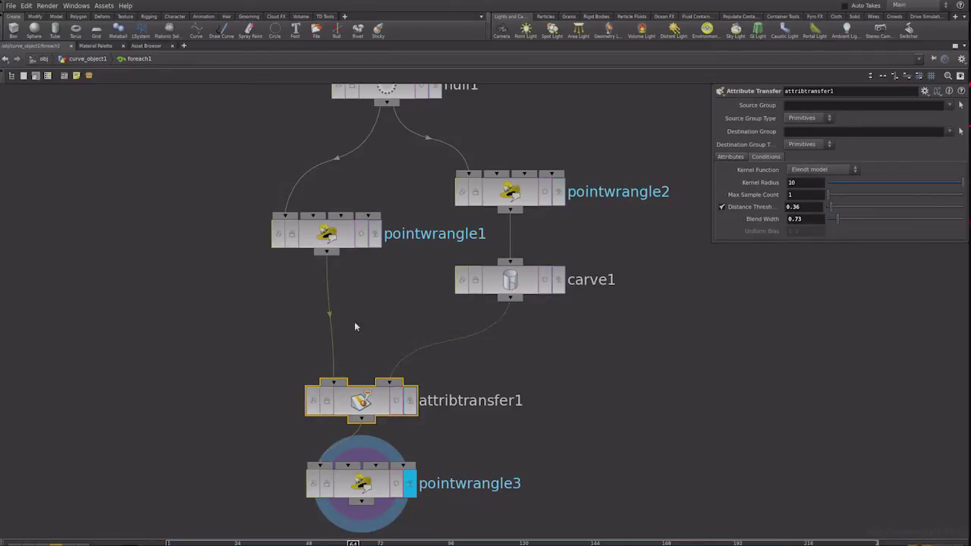
Step: Restore the multi-pane layout back at curve_object1 and tumble the red roots render
{"action": "key", "text": "ctrl+b"}
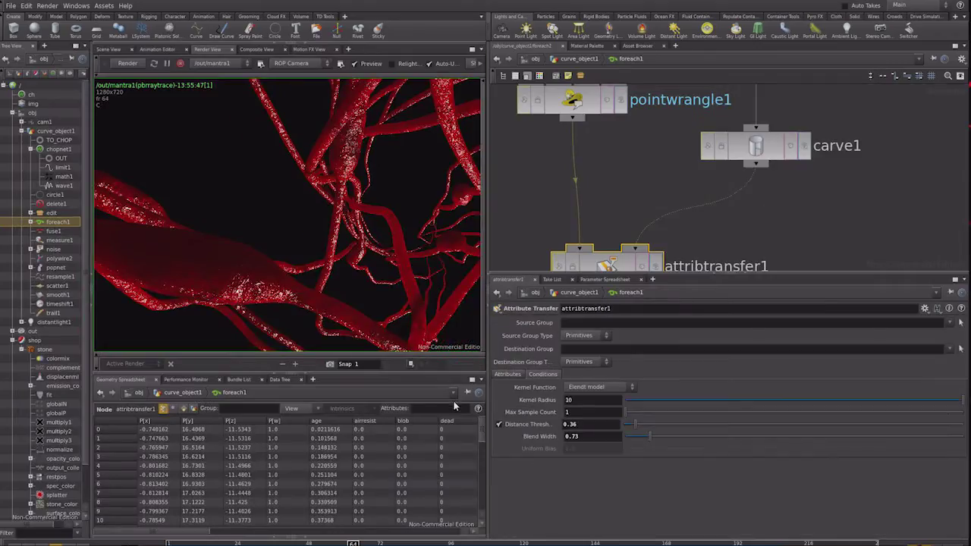
{"action": "key", "text": "ctrl+v"}
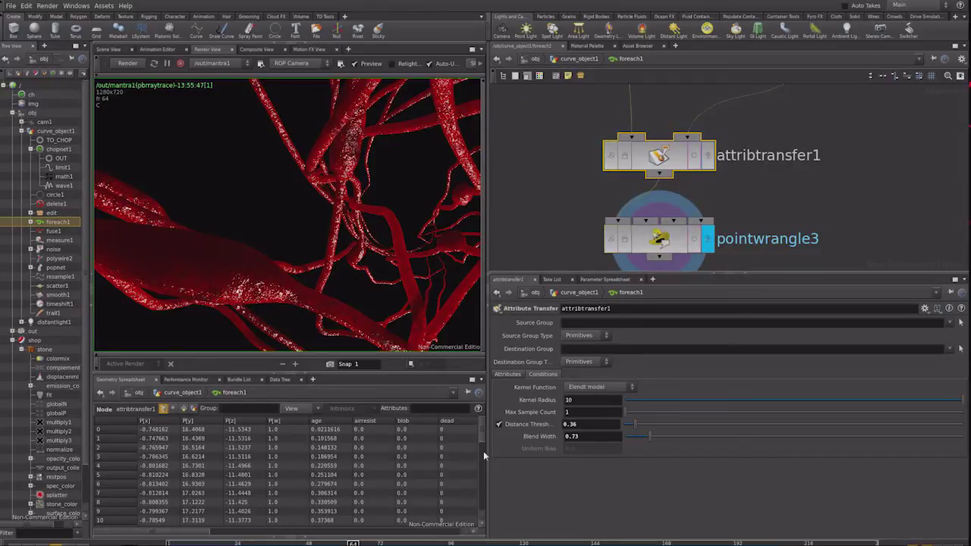
{"action": "scroll", "coordinate": [479, 450], "scroll_direction": "down", "scroll_amount": 2}
{"action": "left_click_drag", "start_coordinate": [481, 448], "coordinate": [479, 468]}
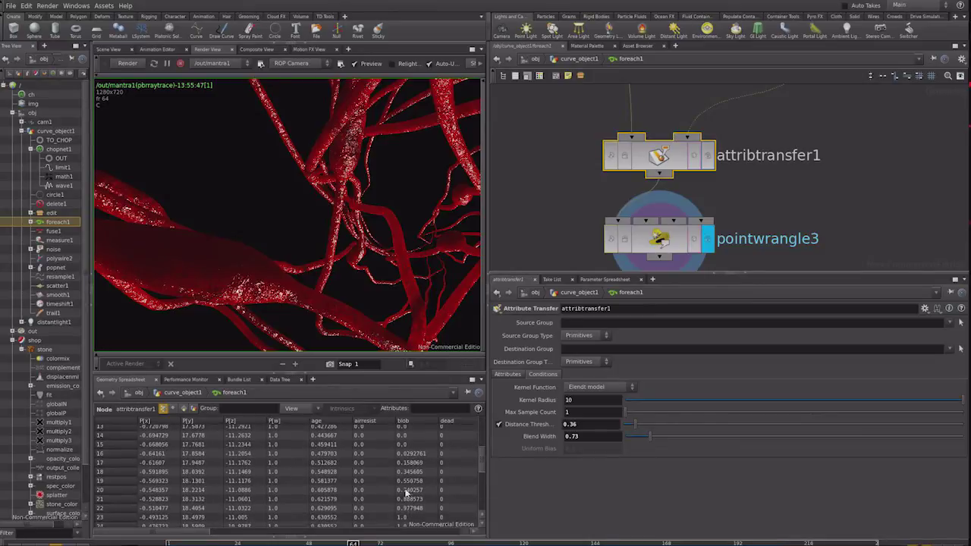
{"action": "left_click_drag", "start_coordinate": [483, 460], "coordinate": [483, 513]}
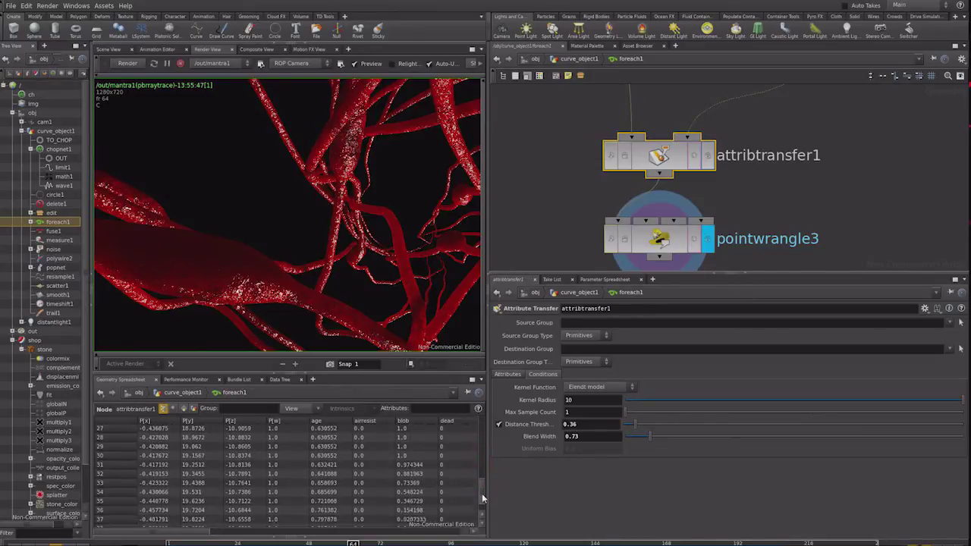
{"action": "scroll", "coordinate": [483, 513], "scroll_direction": "down", "scroll_amount": 10}
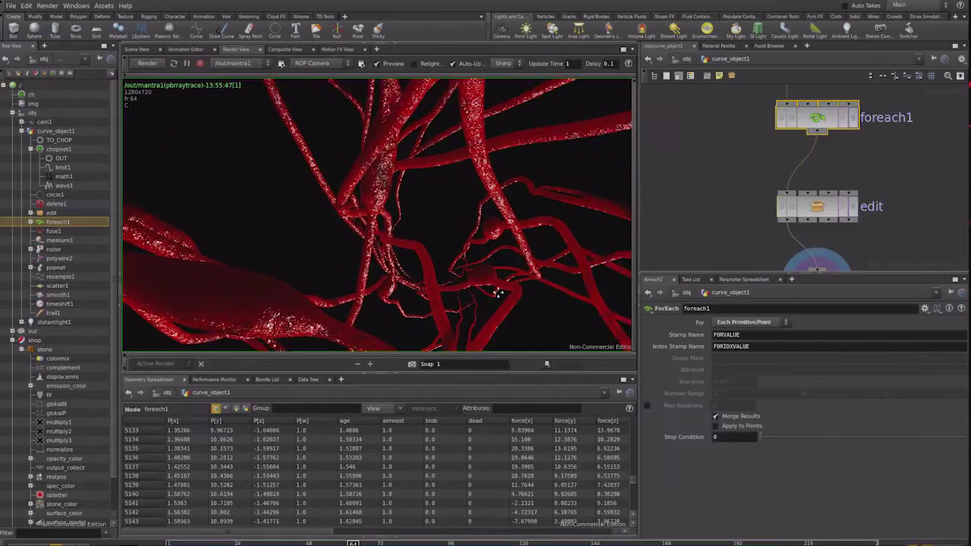
{"action": "left_click_drag", "start_coordinate": [497, 293], "coordinate": [550, 249]}
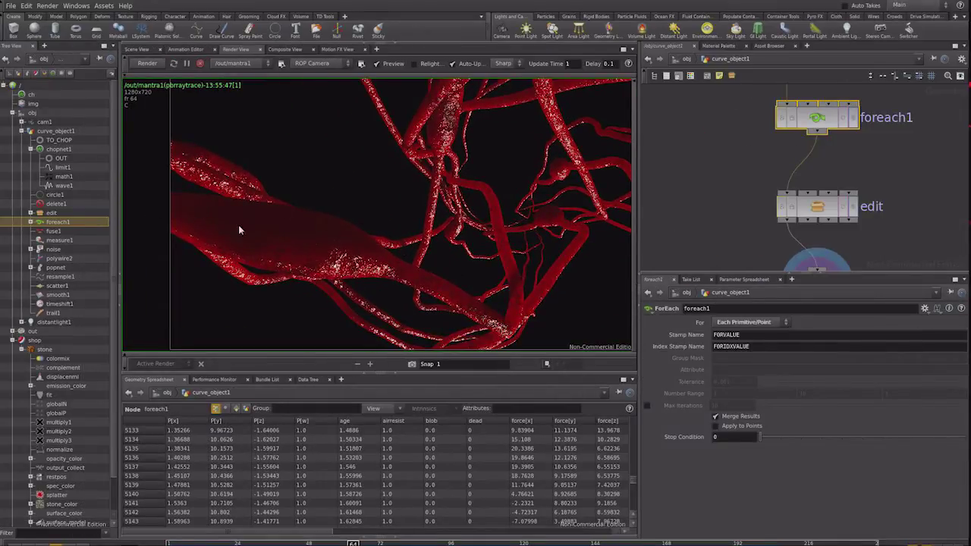
Step: Open the /shop/stone shader network in a full-window pane
{"action": "scroll", "coordinate": [110, 262], "scroll_direction": "down", "scroll_amount": 2}
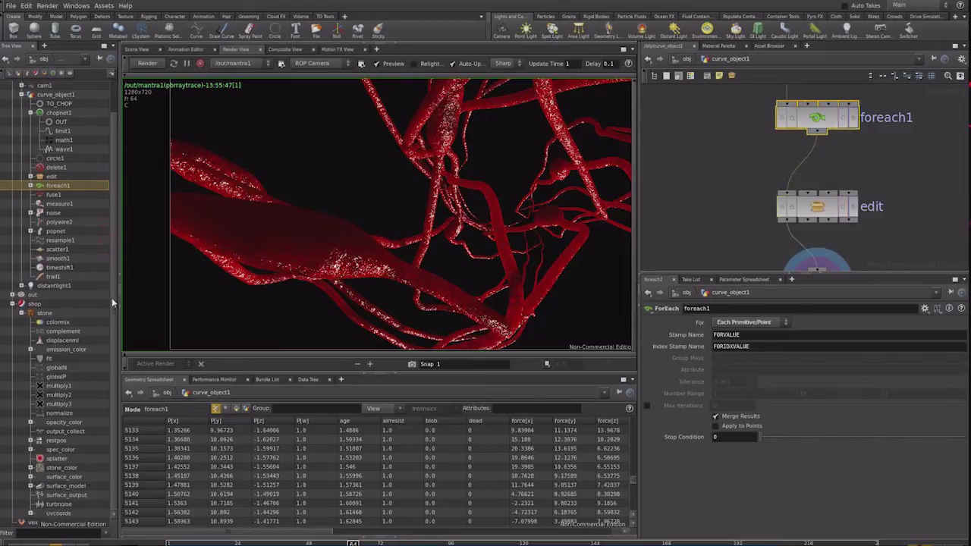
{"action": "left_click", "coordinate": [55, 333]}
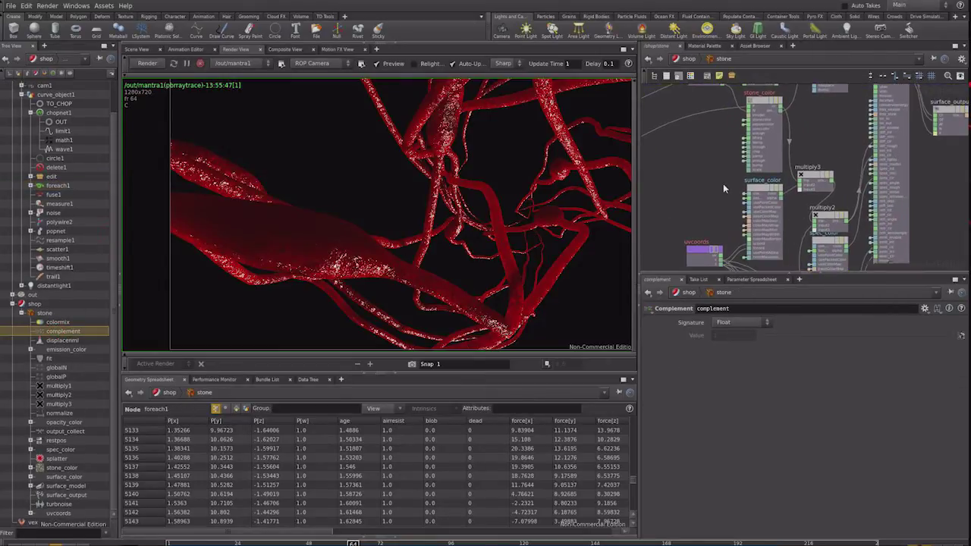
{"action": "key", "text": "ctrl+b"}
{"action": "scroll", "coordinate": [723, 183], "scroll_direction": "down", "scroll_amount": 3}
{"action": "scroll", "coordinate": [707, 256], "scroll_direction": "down", "scroll_amount": 2}
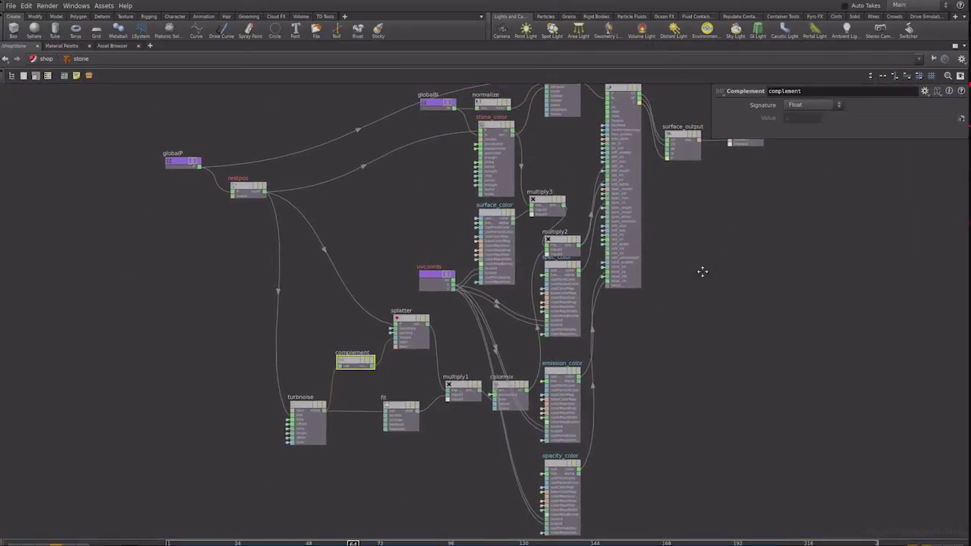
{"action": "scroll", "coordinate": [700, 271], "scroll_direction": "left", "scroll_amount": 1}
Step: Box-select the 13 left-side nodes, auto-lay them out, and search for a Bind node
{"action": "left_click_drag", "start_coordinate": [153, 94], "coordinate": [543, 458]}
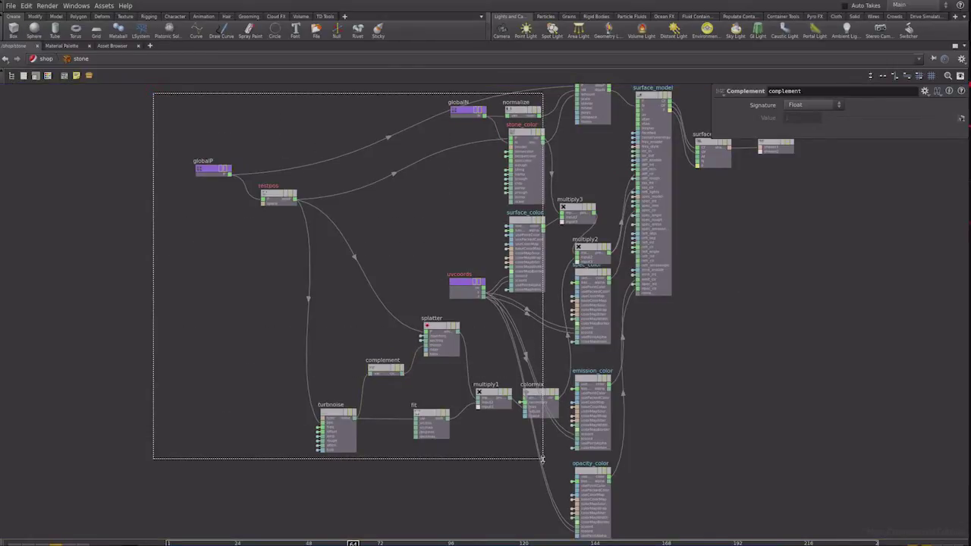
{"action": "left_click_drag", "start_coordinate": [543, 458], "coordinate": [542, 458]}
{"action": "key", "text": "l"}
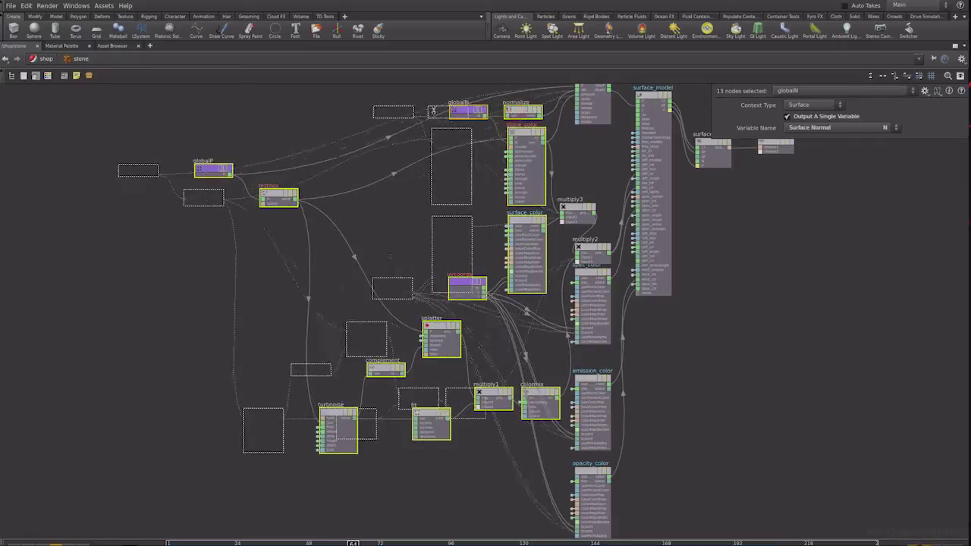
{"action": "scroll", "coordinate": [436, 242], "scroll_direction": "up", "scroll_amount": 5}
{"action": "key", "text": "Tab"}
{"action": "type", "text": "bin"}
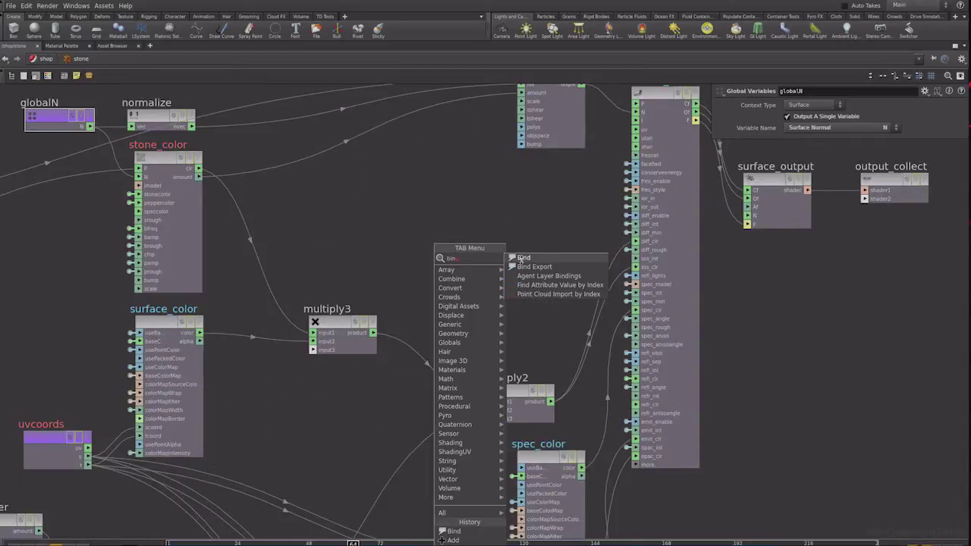
Step: Add a Bind node reading the blob attribute and move it further left
{"action": "left_click", "coordinate": [523, 258]}
{"action": "left_click", "coordinate": [403, 255]}
{"action": "left_click", "coordinate": [823, 108]}
{"action": "type", "text": "blob"}
{"action": "key", "text": "Return"}
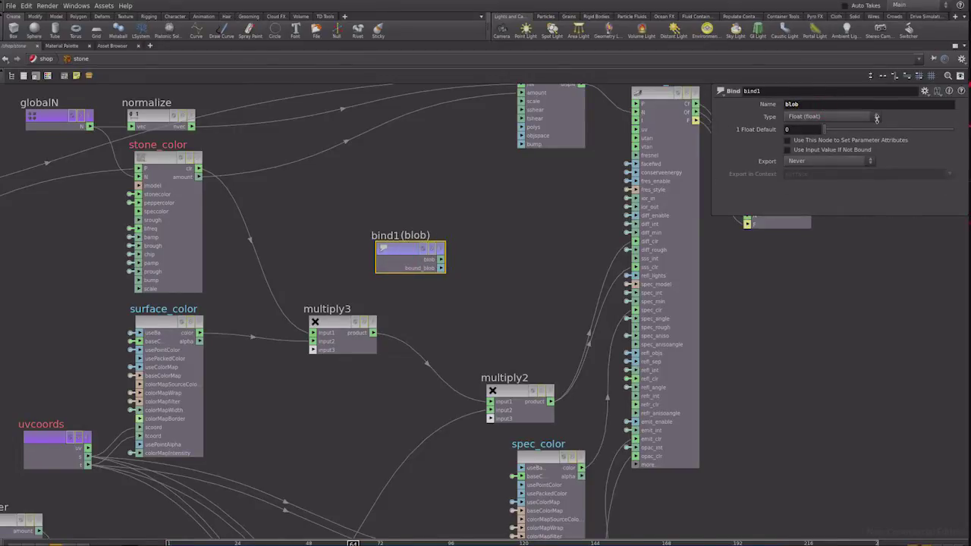
{"action": "middle_click_drag", "start_coordinate": [407, 242], "coordinate": [389, 270]}
{"action": "left_click_drag", "start_coordinate": [383, 271], "coordinate": [319, 269]}
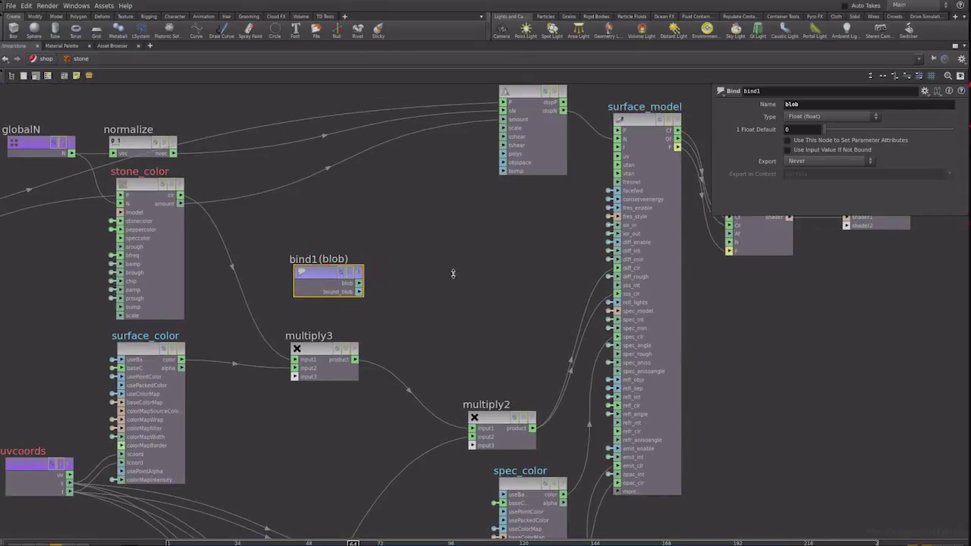
Step: Add a Fit Range node fit1 and wire blob into its val input
{"action": "key", "text": "Tab"}
{"action": "type", "text": "fit"}
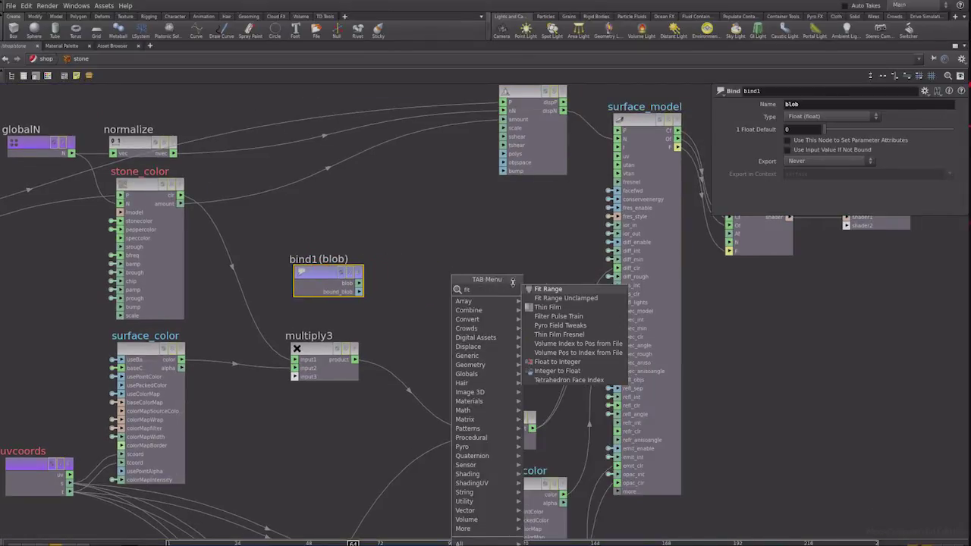
{"action": "key", "text": "Return"}
{"action": "mouse_move", "coordinate": [361, 283]}
{"action": "left_mouse_down"}
{"action": "mouse_move", "coordinate": [437, 281]}
{"action": "mouse_move", "coordinate": [438, 273]}
{"action": "mouse_move", "coordinate": [616, 286]}
{"action": "left_mouse_up"}
{"action": "scroll", "coordinate": [687, 303], "scroll_direction": "up", "scroll_amount": 5}
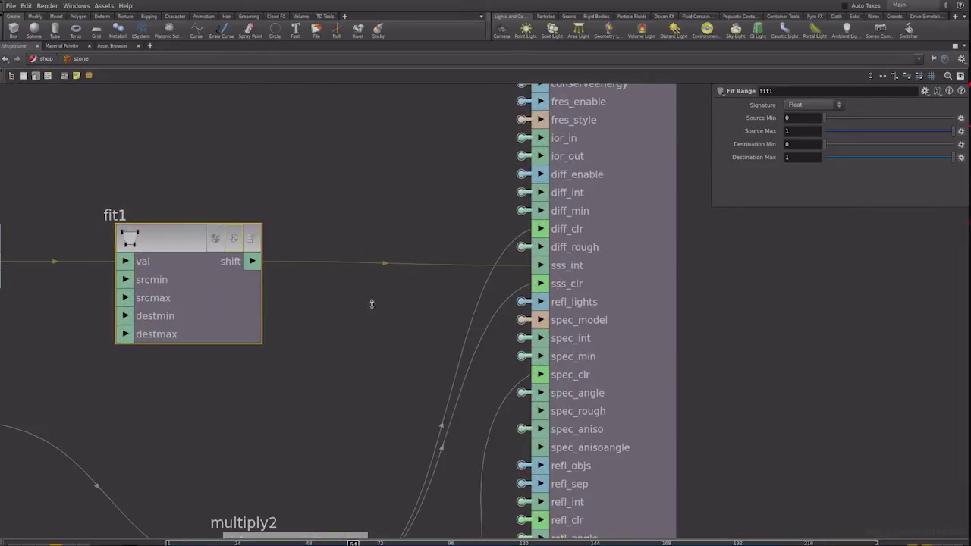
Step: Promote fit1's destmin with an _sss_1 name suffix and label Minimum sss int
{"action": "middle_click_drag", "start_coordinate": [373, 304], "coordinate": [574, 302]}
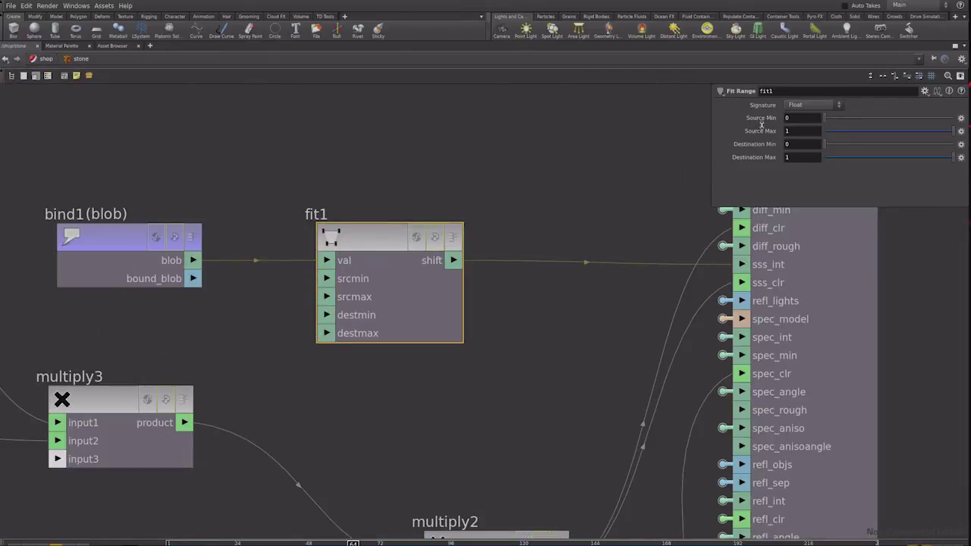
{"action": "right_click", "coordinate": [325, 317]}
{"action": "left_click", "coordinate": [329, 318]}
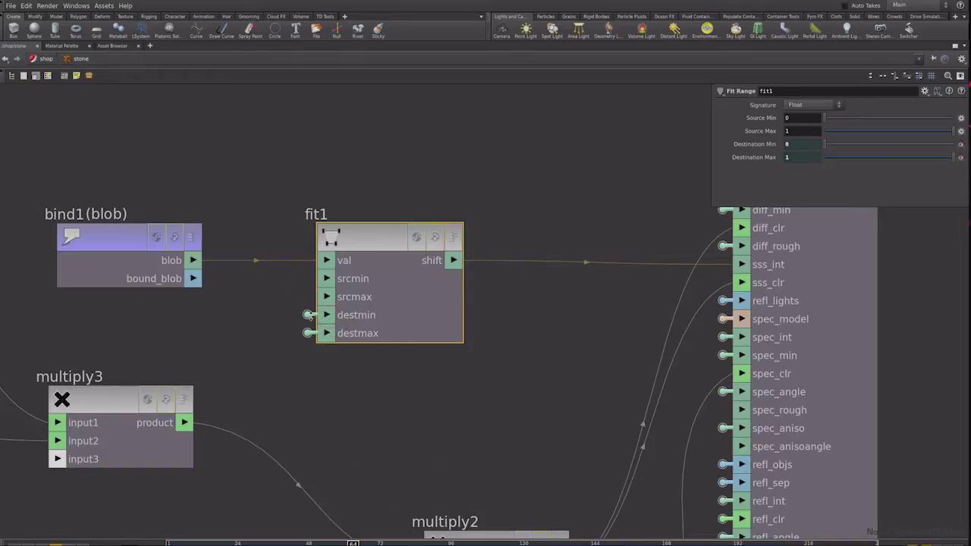
{"action": "left_click", "coordinate": [821, 105]}
{"action": "type", "text": "_sss_1"}
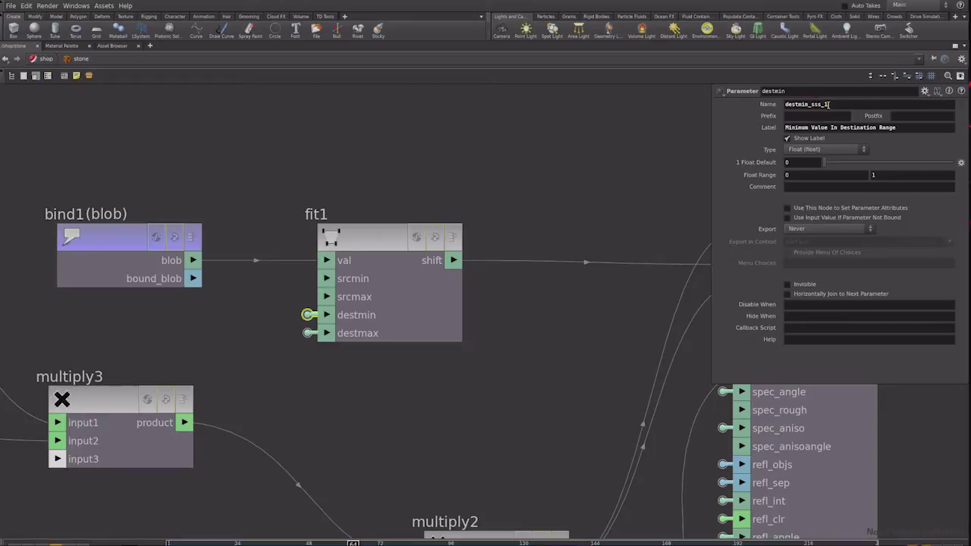
{"action": "triple_click", "coordinate": [904, 129]}
{"action": "type", "text": "Minimu"}
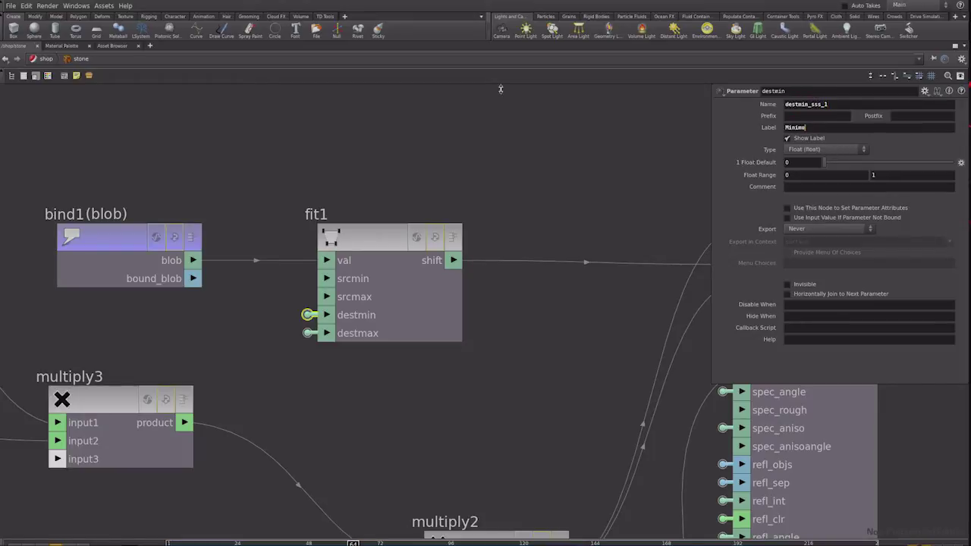
{"action": "type", "text": "nt"}
Step: Rename the promoted destmax to destmax_sss_int with label Maximum sss int
{"action": "left_click", "coordinate": [307, 333]}
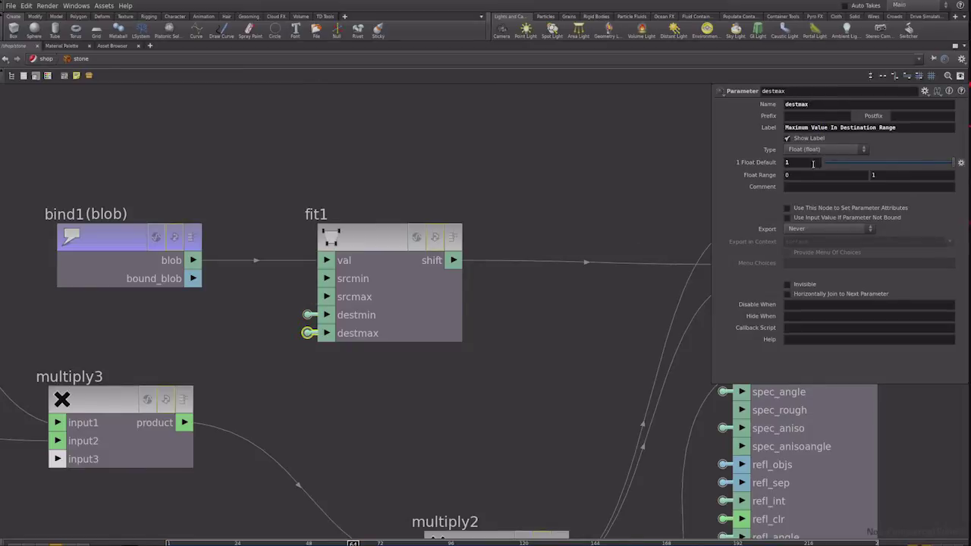
{"action": "type", "text": "ss_int"}
{"action": "key", "text": "Tab"}
{"action": "type", "text": "Ma"}
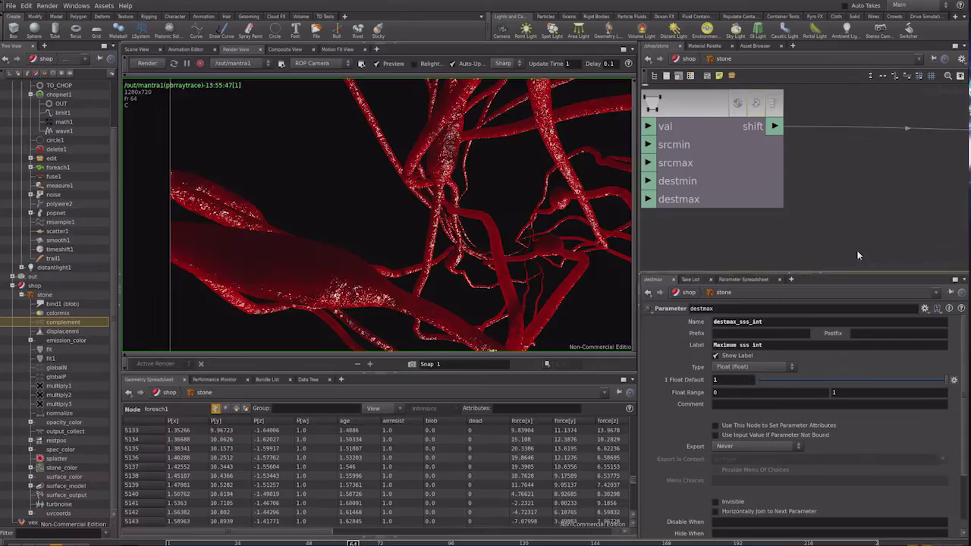
{"action": "left_click", "coordinate": [687, 59]}
Step: Open the stone material's parameter interface editor and collapse the Surface and OpenGL folders
{"action": "mouse_move", "coordinate": [966, 354]}
{"action": "left_mouse_down"}
{"action": "mouse_move", "coordinate": [966, 434]}
{"action": "mouse_move", "coordinate": [966, 377]}
{"action": "left_mouse_up"}
{"action": "left_click", "coordinate": [924, 308]}
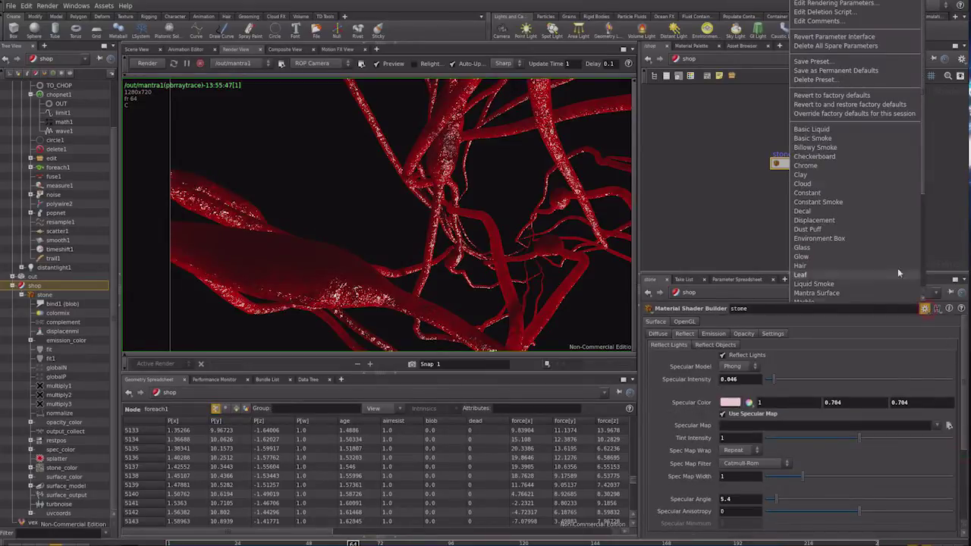
{"action": "left_click", "coordinate": [849, 14]}
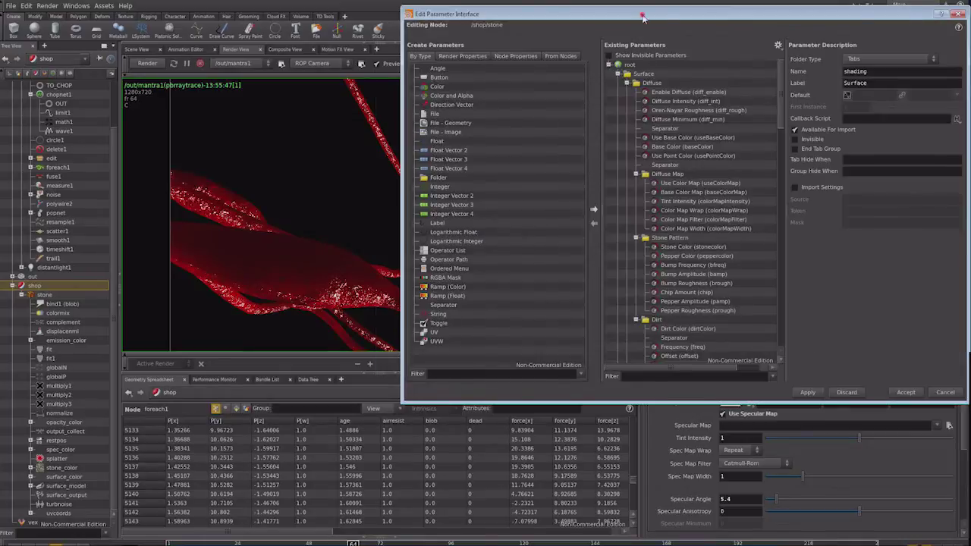
{"action": "left_click_drag", "start_coordinate": [644, 16], "coordinate": [417, 53]}
{"action": "left_click", "coordinate": [389, 111]}
{"action": "left_click", "coordinate": [389, 120]}
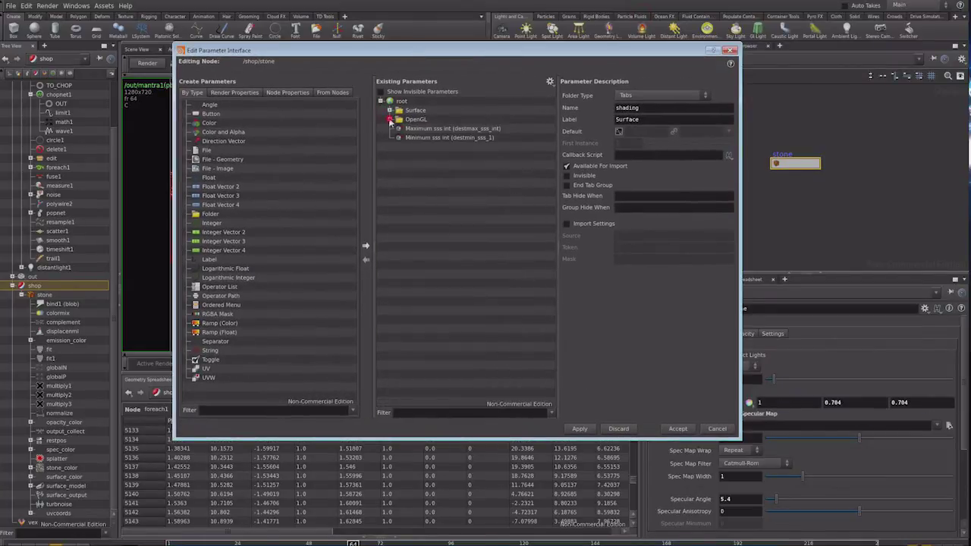
Step: Add a folder labelled sss holding Maximum sss int and Minimum sss int
{"action": "left_click_drag", "start_coordinate": [210, 213], "coordinate": [402, 104]}
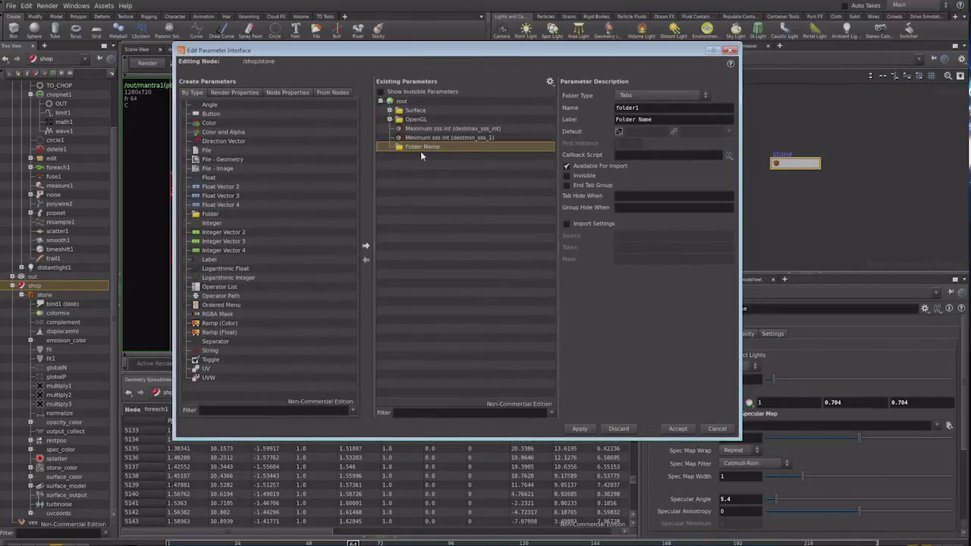
{"action": "left_click", "coordinate": [666, 118]}
{"action": "type", "text": "sss"}
{"action": "left_click", "coordinate": [422, 130]}
{"action": "left_click", "coordinate": [424, 137], "text": "shift"}
{"action": "left_click_drag", "start_coordinate": [425, 137], "coordinate": [345, 184]}
Step: Place the sss folder right after Surface, accept, and view the new sss tab
{"action": "double_click", "coordinate": [349, 184]}
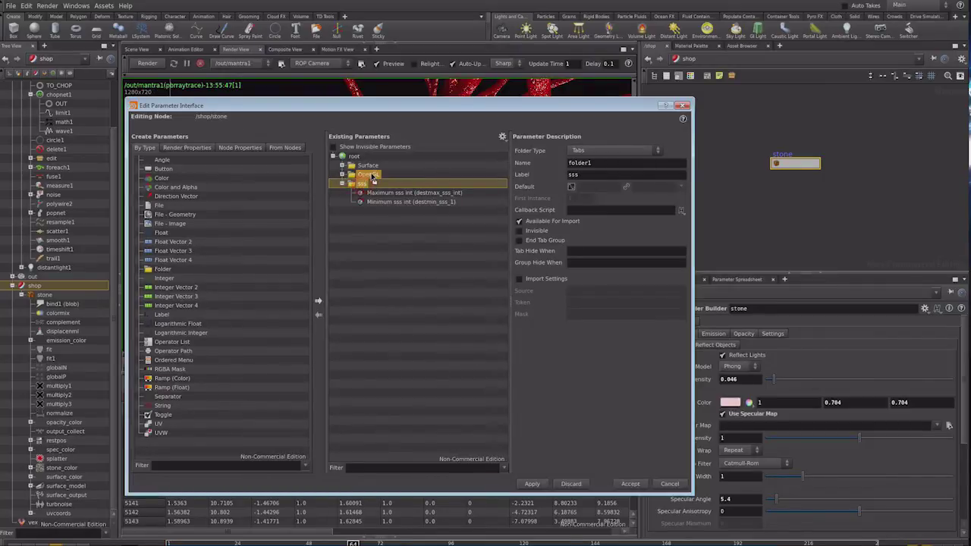
{"action": "left_click_drag", "start_coordinate": [352, 185], "coordinate": [371, 176]}
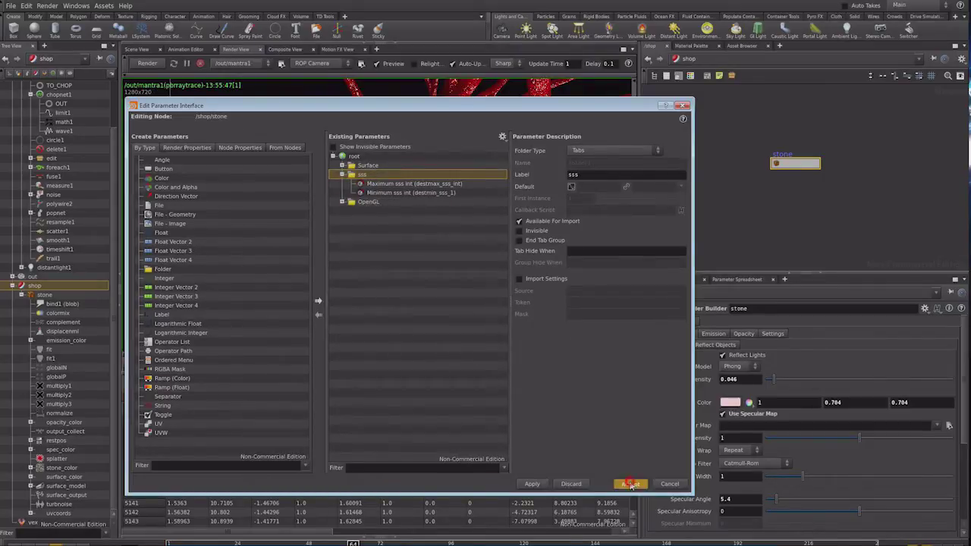
{"action": "left_click", "coordinate": [631, 484]}
{"action": "left_click", "coordinate": [678, 322]}
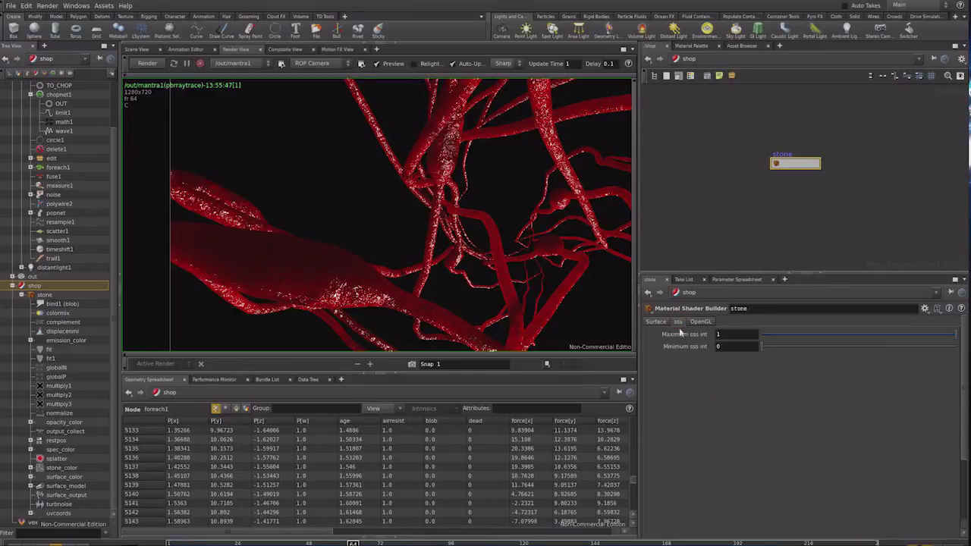
Step: Enter Minimum sss int 0.5 and Maximum sss int 5, then render the roots again in Mantra
{"action": "left_click", "coordinate": [688, 350]}
{"action": "left_click_drag", "start_coordinate": [281, 284], "coordinate": [336, 252]}
{"action": "type", "text": ".5"}
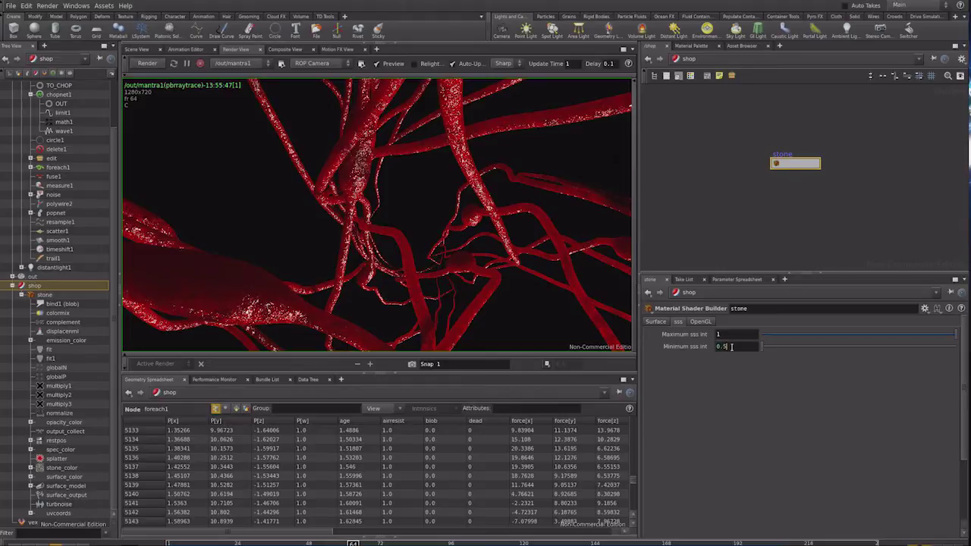
{"action": "left_click", "coordinate": [733, 334]}
{"action": "type", "text": "5"}
{"action": "left_click", "coordinate": [161, 67]}
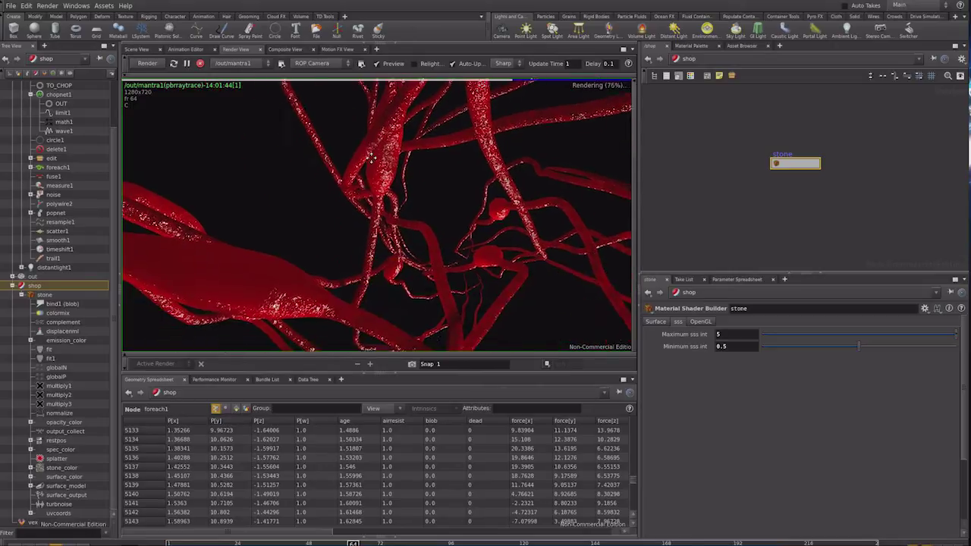
Step: Stop the render and add a second Fit Range node, fit2, inside the stone shader network
{"action": "left_click", "coordinate": [199, 63]}
{"action": "double_click", "coordinate": [757, 186]}
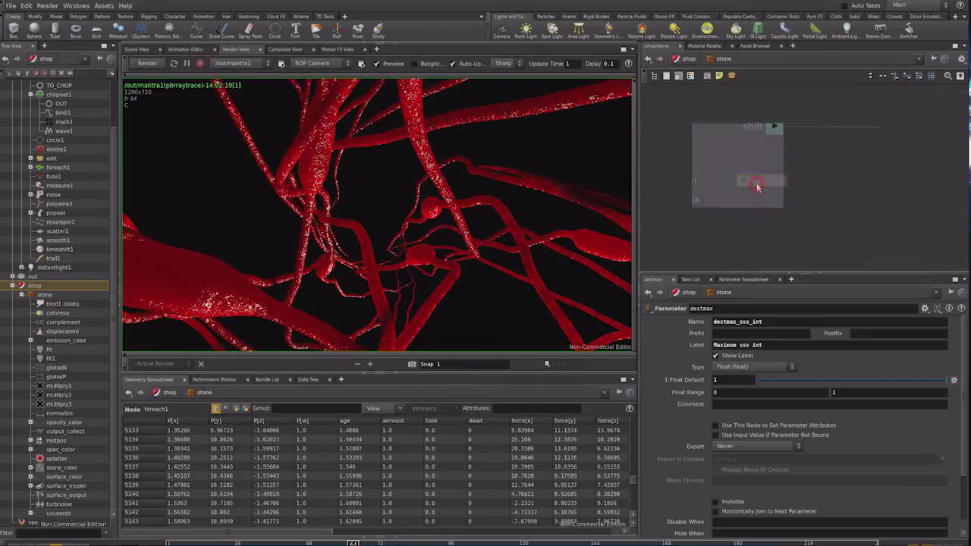
{"action": "key", "text": "ctrl+b"}
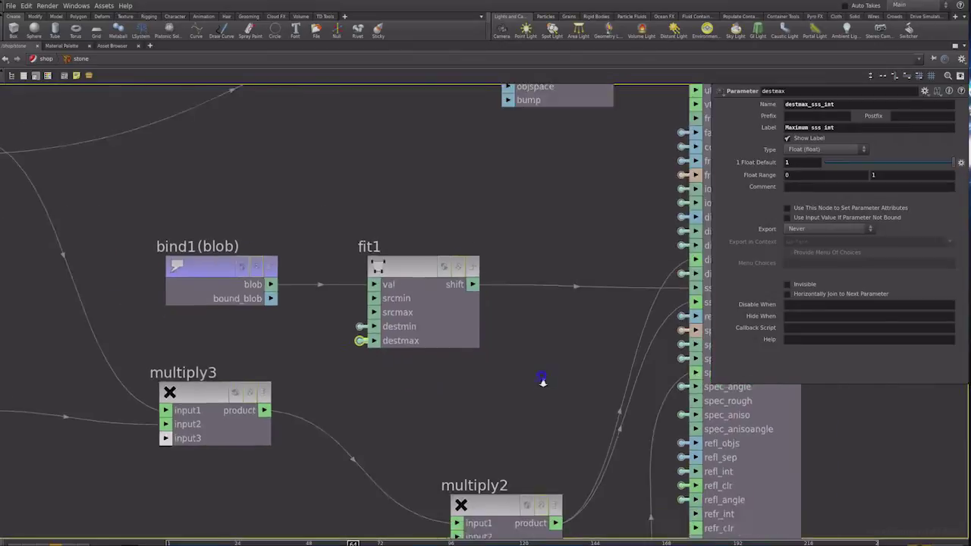
{"action": "scroll", "coordinate": [542, 381], "scroll_direction": "down", "scroll_amount": 2}
{"action": "type", "text": "it"}
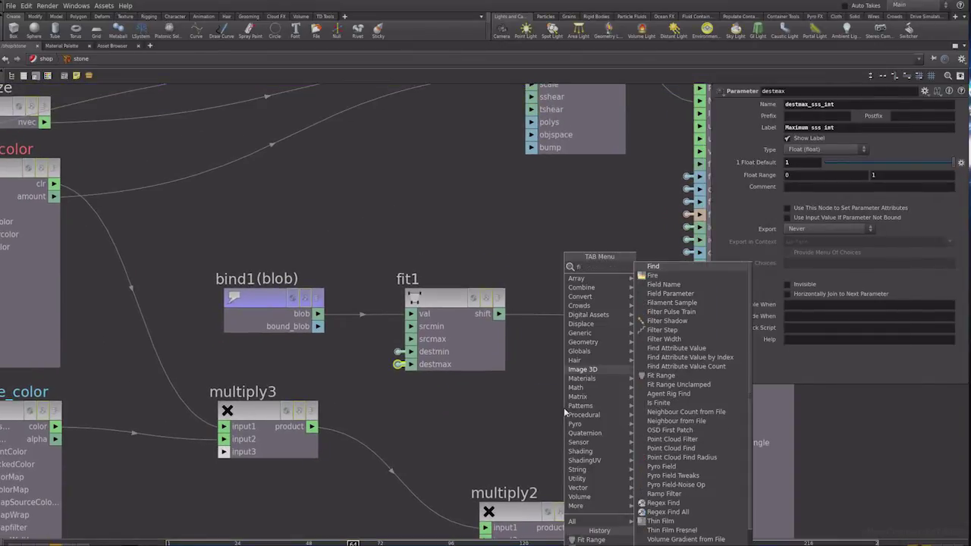
{"action": "key", "text": "Return"}
Step: Wire bind1's blob output into fit2's val and list surface_model's additional inputs
{"action": "left_click", "coordinate": [427, 405]}
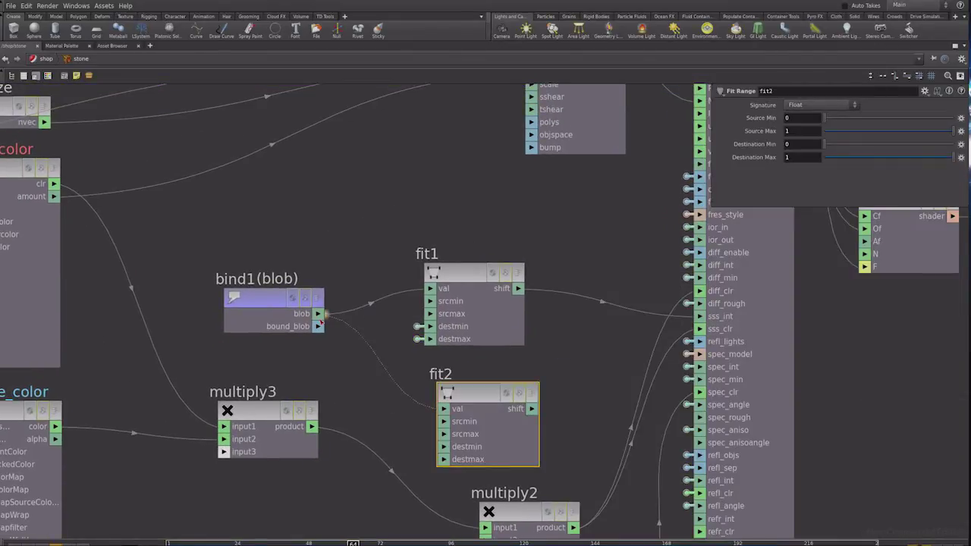
{"action": "middle_click_drag", "start_coordinate": [690, 336], "coordinate": [507, 259]}
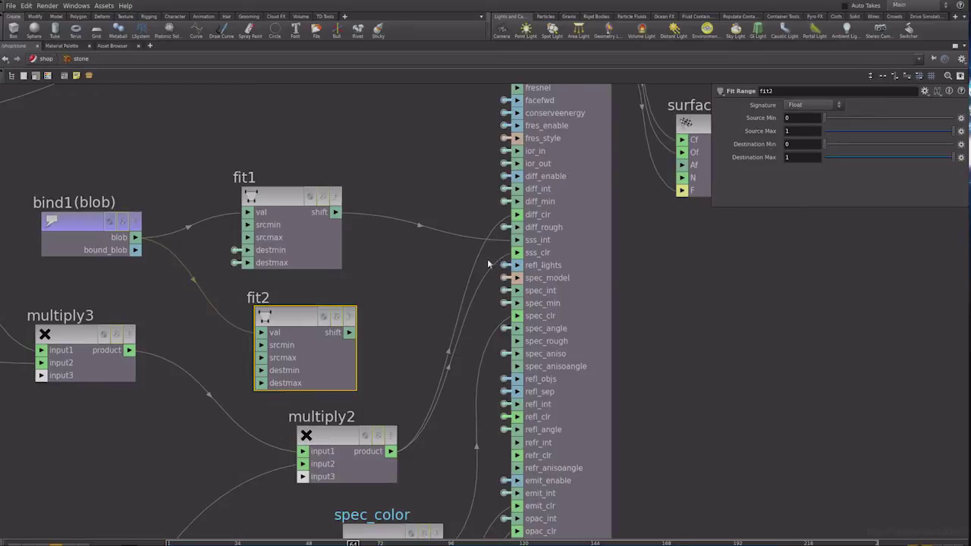
{"action": "scroll", "coordinate": [634, 268], "scroll_direction": "up", "scroll_amount": 2}
{"action": "mouse_move", "coordinate": [637, 244]}
{"action": "middle_mouse_down"}
{"action": "mouse_move", "coordinate": [614, 297]}
{"action": "mouse_move", "coordinate": [643, 210]}
{"action": "mouse_move", "coordinate": [608, 255]}
{"action": "mouse_move", "coordinate": [645, 273]}
{"action": "mouse_move", "coordinate": [599, 348]}
{"action": "middle_mouse_up"}
{"action": "left_click", "coordinate": [543, 311]}
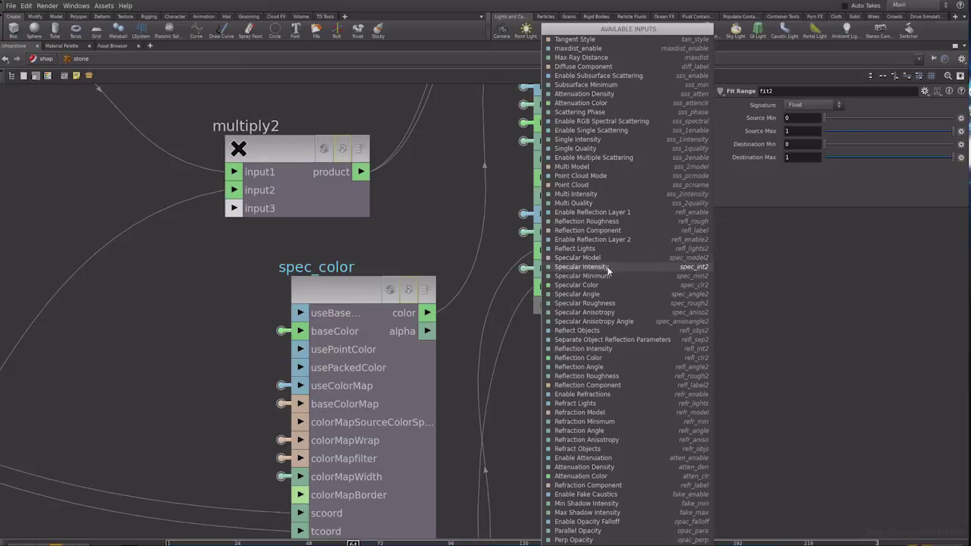
Step: Connect fit2's output into sss_atten and promote fit2's destmin and destmax as parameters
{"action": "left_click", "coordinate": [592, 94]}
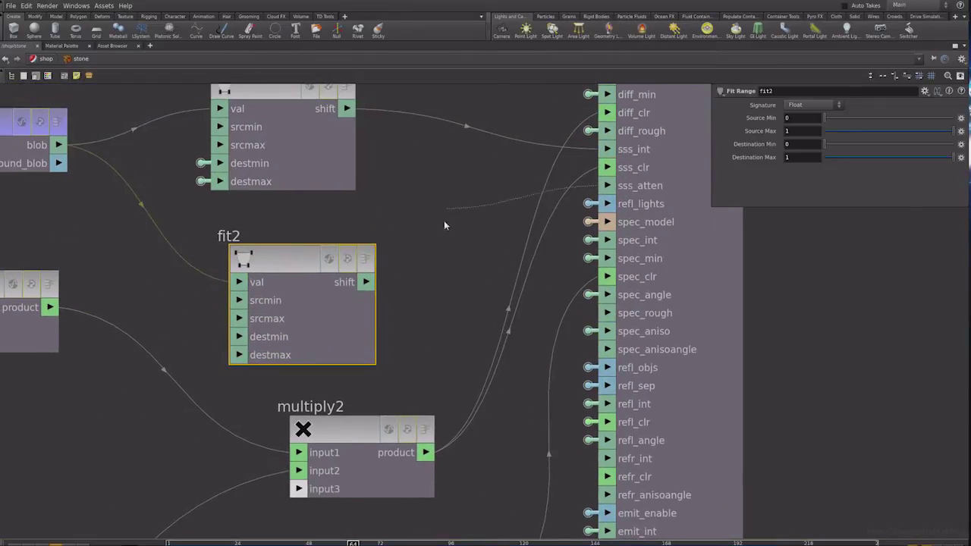
{"action": "left_click", "coordinate": [367, 281]}
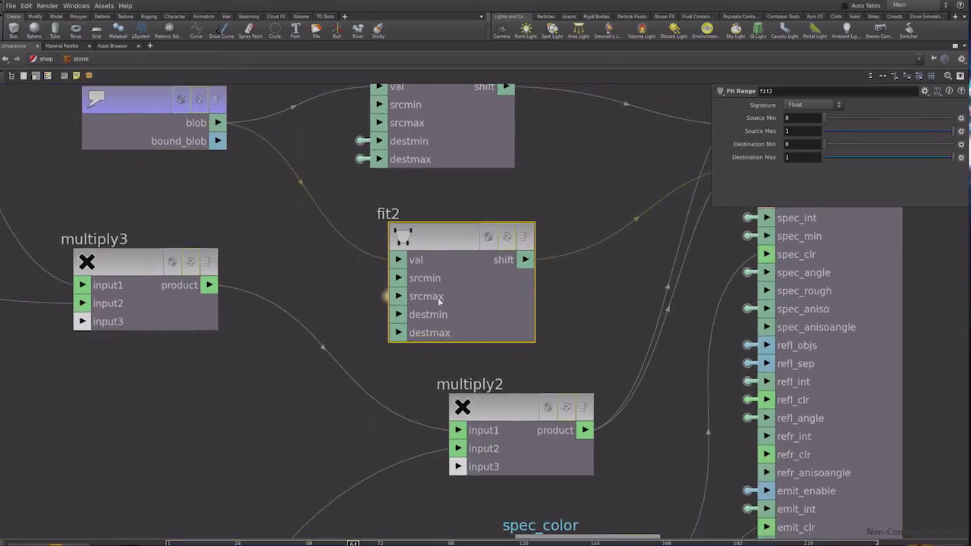
{"action": "right_click", "coordinate": [396, 320]}
{"action": "left_click", "coordinate": [400, 324]}
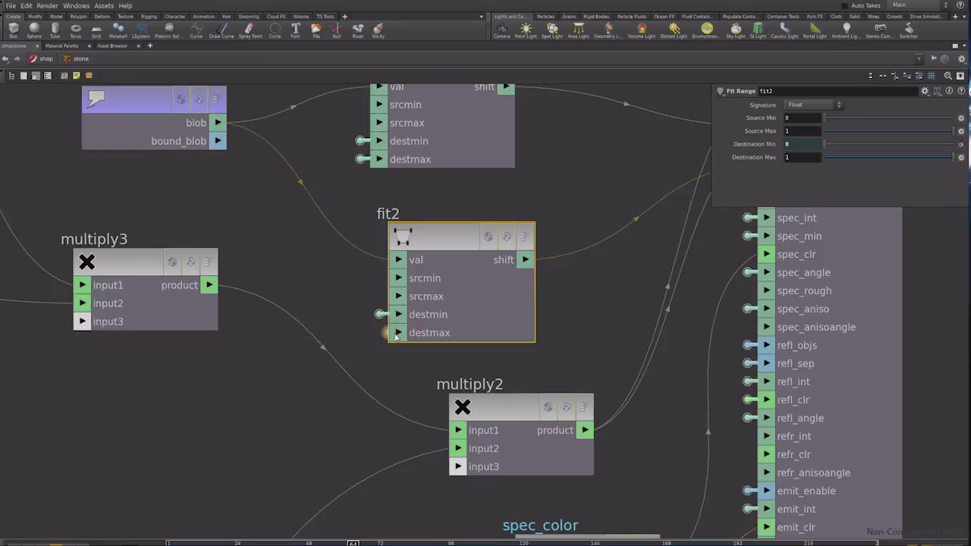
{"action": "right_click", "coordinate": [398, 332]}
{"action": "left_click", "coordinate": [406, 341]}
Step: Rename the promoted parameters destmin_sss_atten and destmax_sss_atten, labelled Minimum and Maximum sss attenuation
{"action": "left_click", "coordinate": [379, 315]}
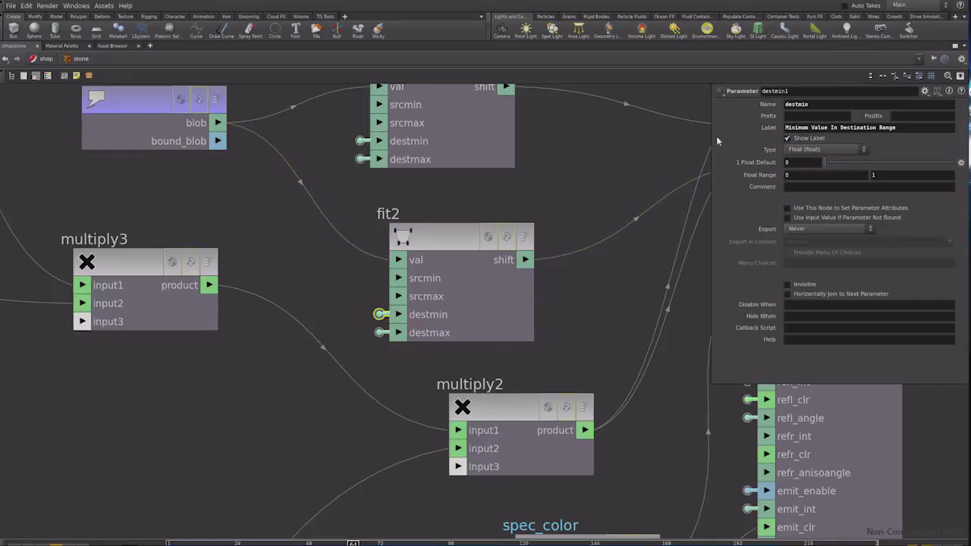
{"action": "left_click", "coordinate": [814, 105]}
{"action": "left_click_drag", "start_coordinate": [906, 127], "coordinate": [807, 127]}
{"action": "type", "text": "sss attenuatio"}
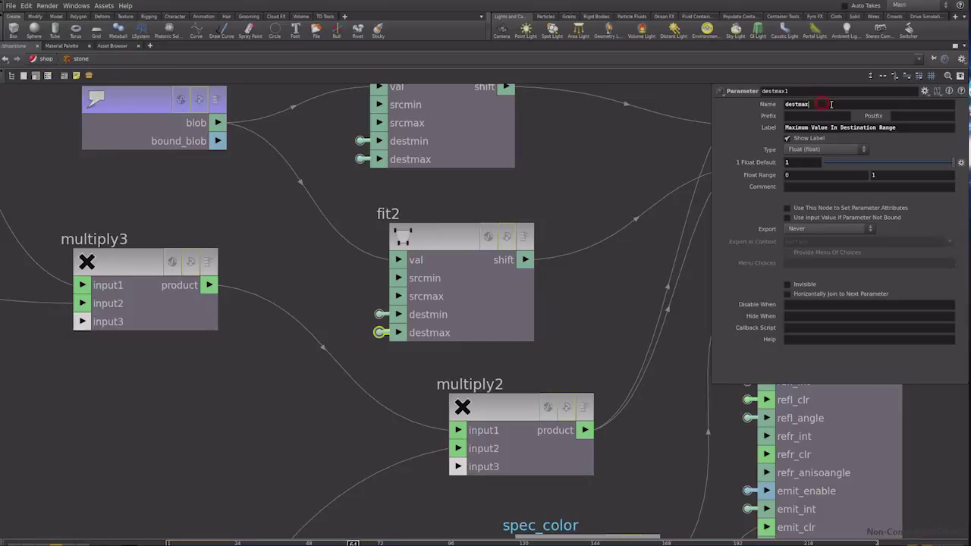
{"action": "double_click", "coordinate": [829, 104]}
{"action": "type", "text": "destmax_sss_atten"}
{"action": "left_click_drag", "start_coordinate": [906, 128], "coordinate": [810, 127]}
{"action": "type", "text": "s"}
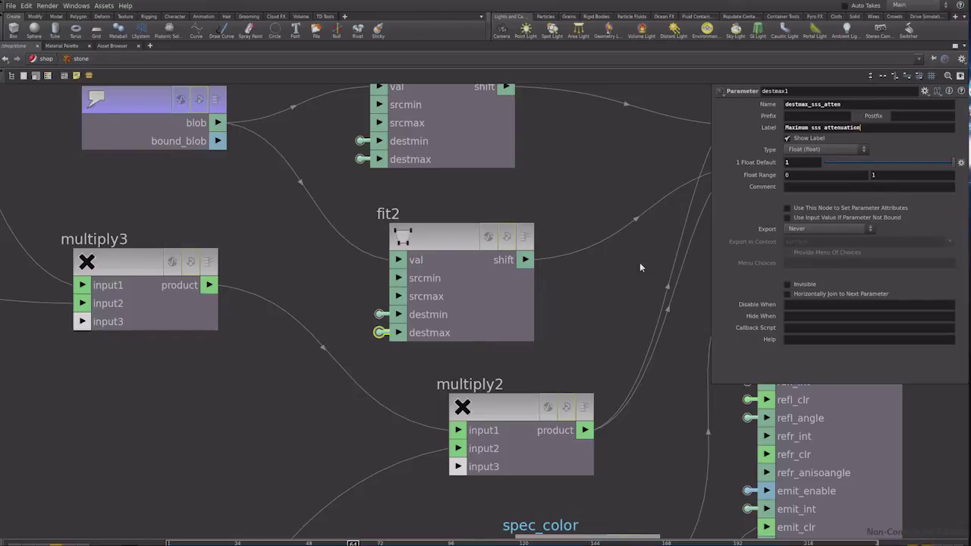
Step: Move Minimum and Maximum sss attenuation into the stone material's sss folder
{"action": "left_click", "coordinate": [44, 59]}
{"action": "left_click", "coordinate": [924, 91]}
{"action": "left_click", "coordinate": [880, 100]}
{"action": "left_click", "coordinate": [328, 142]}
{"action": "left_click", "coordinate": [330, 180]}
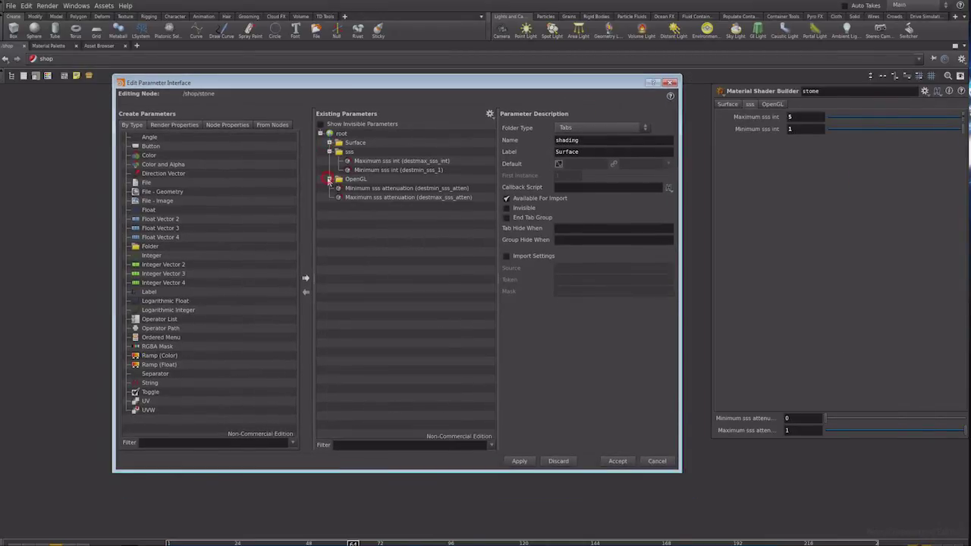
{"action": "left_click", "coordinate": [367, 197]}
{"action": "left_click", "coordinate": [367, 188], "text": "shift"}
{"action": "left_click_drag", "start_coordinate": [367, 187], "coordinate": [350, 154]}
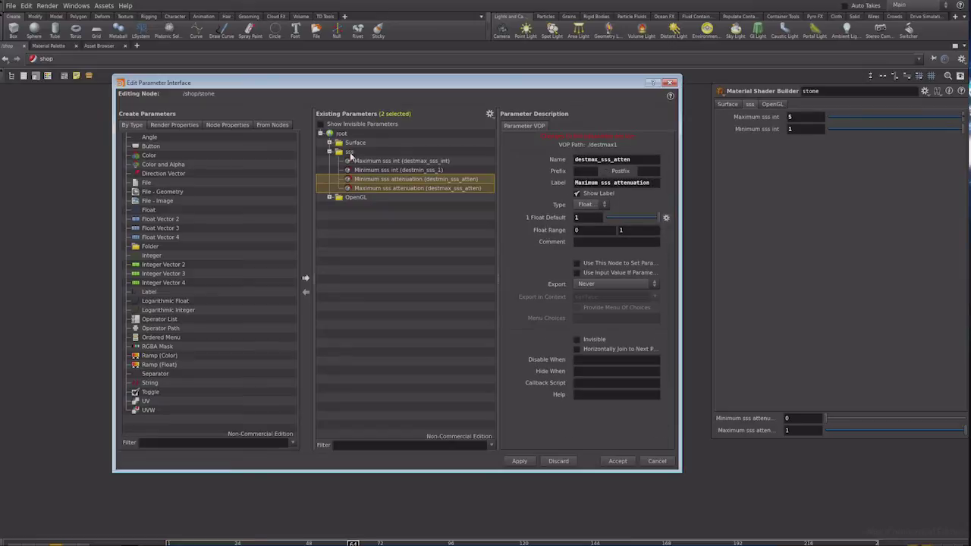
{"action": "left_click", "coordinate": [617, 460]}
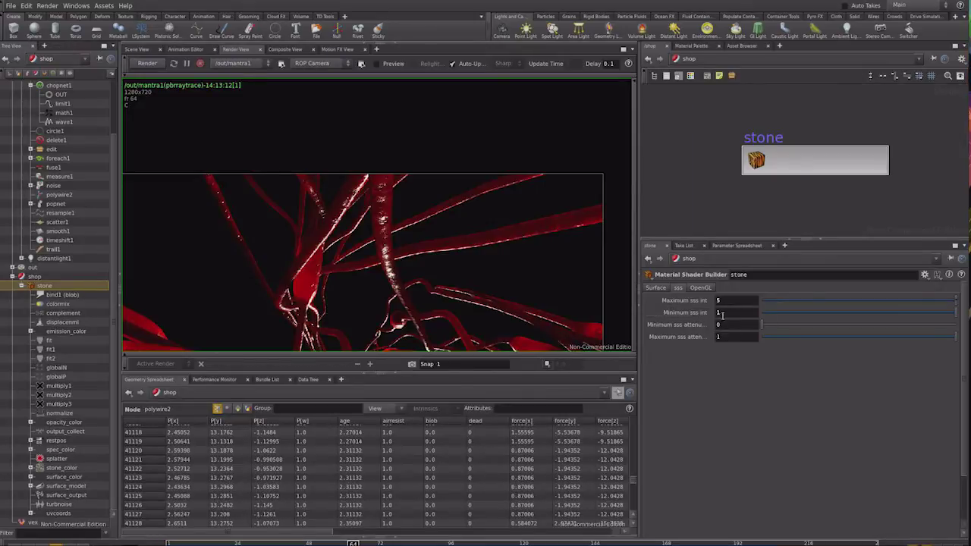
Step: Reorder the sss folder so Minimum sss int comes before Maximum sss int
{"action": "left_click", "coordinate": [925, 275]}
{"action": "left_click", "coordinate": [872, 285]}
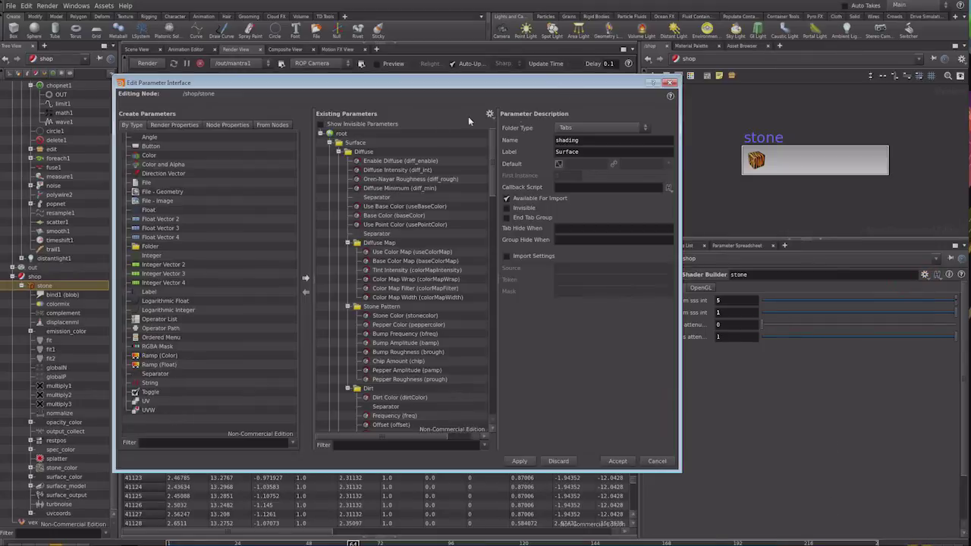
{"action": "left_click", "coordinate": [329, 143]}
{"action": "mouse_move", "coordinate": [388, 172]}
{"action": "left_mouse_down"}
{"action": "mouse_move", "coordinate": [388, 161]}
{"action": "mouse_move", "coordinate": [349, 164]}
{"action": "left_mouse_up"}
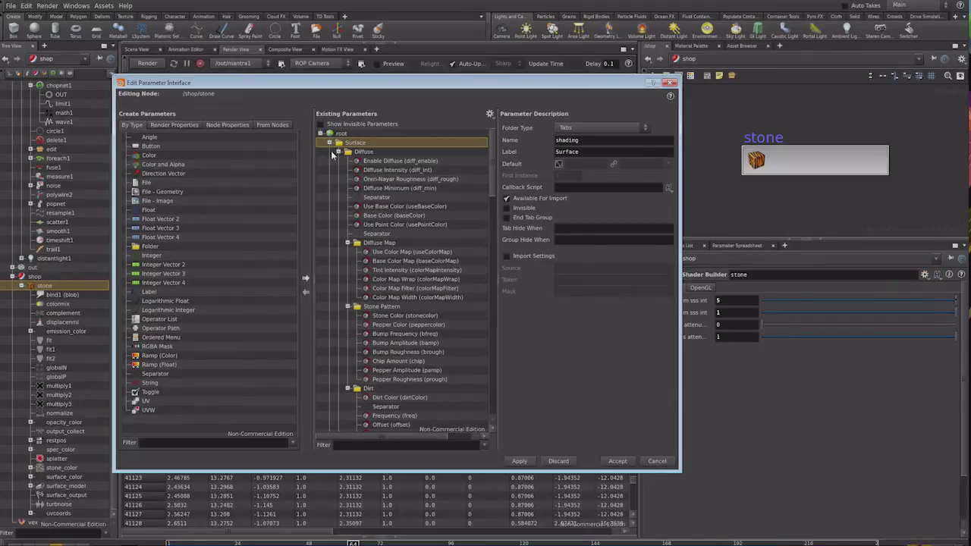
{"action": "left_click", "coordinate": [329, 143]}
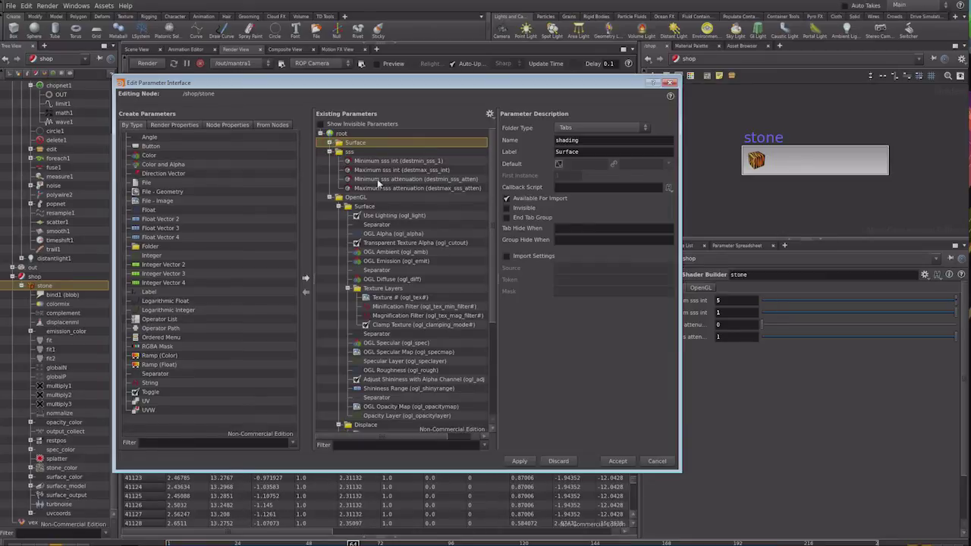
{"action": "left_click", "coordinate": [618, 460]}
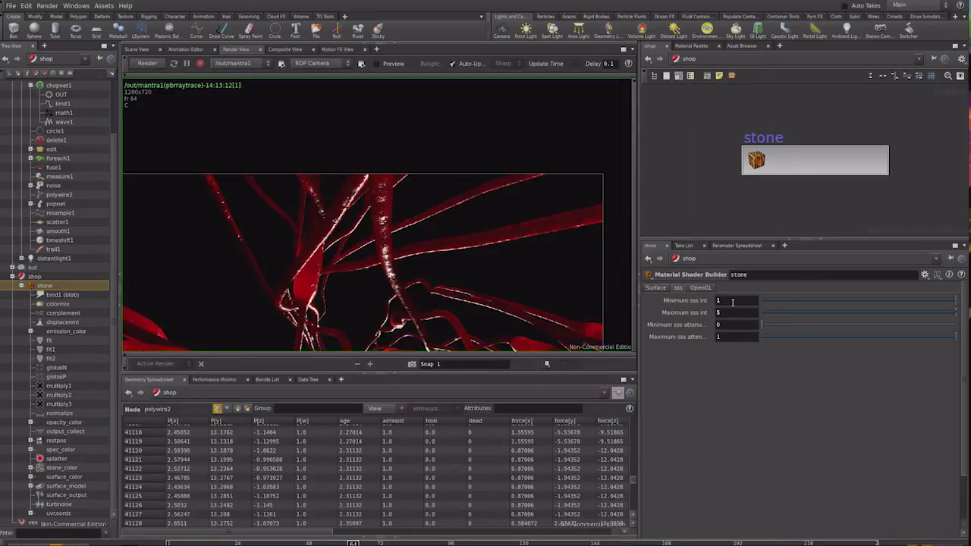
{"action": "mouse_move", "coordinate": [685, 300]}
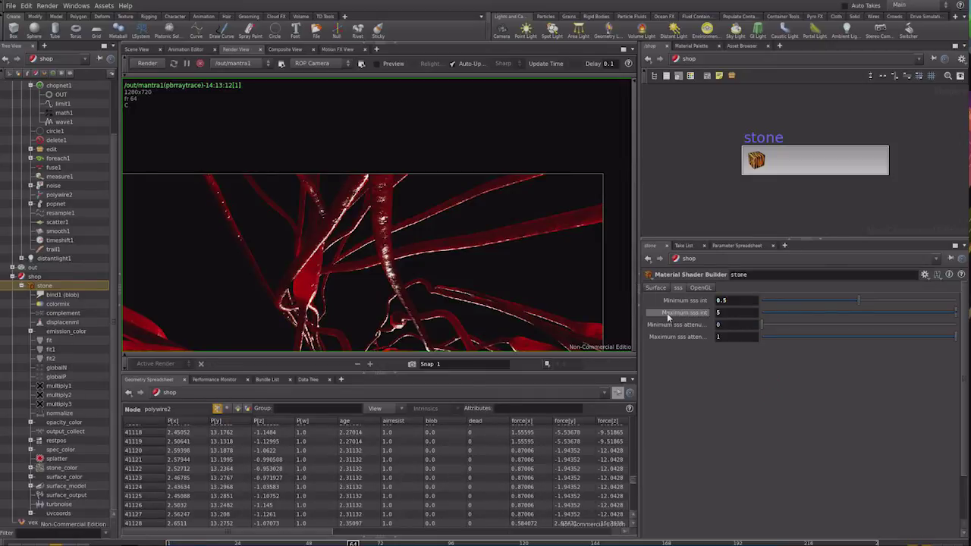
{"action": "double_click", "coordinate": [730, 313]}
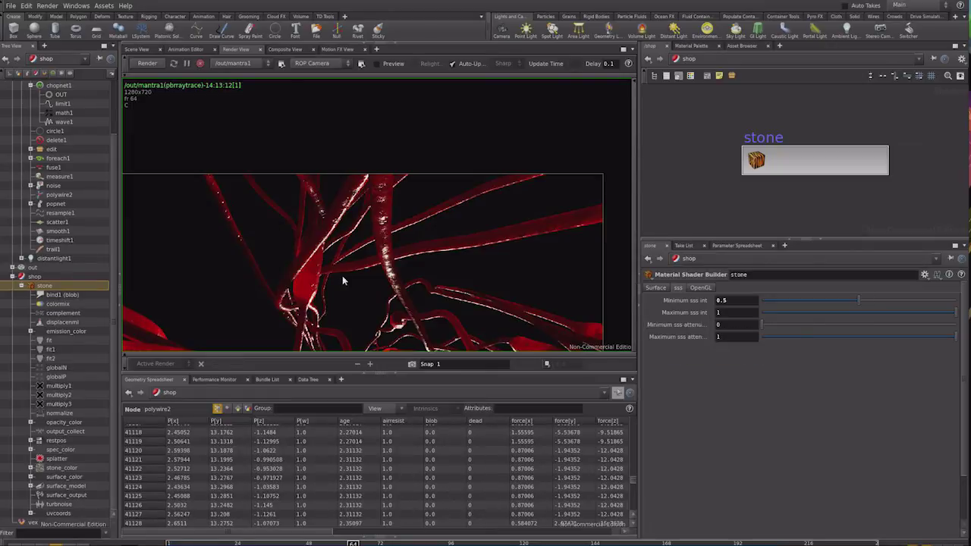
Step: Set Maximum sss int to 1 and Minimum sss attenuation to 15 on the stone material
{"action": "scroll", "coordinate": [341, 277], "scroll_direction": "down", "scroll_amount": 2}
{"action": "scroll", "coordinate": [409, 310], "scroll_direction": "down", "scroll_amount": 1}
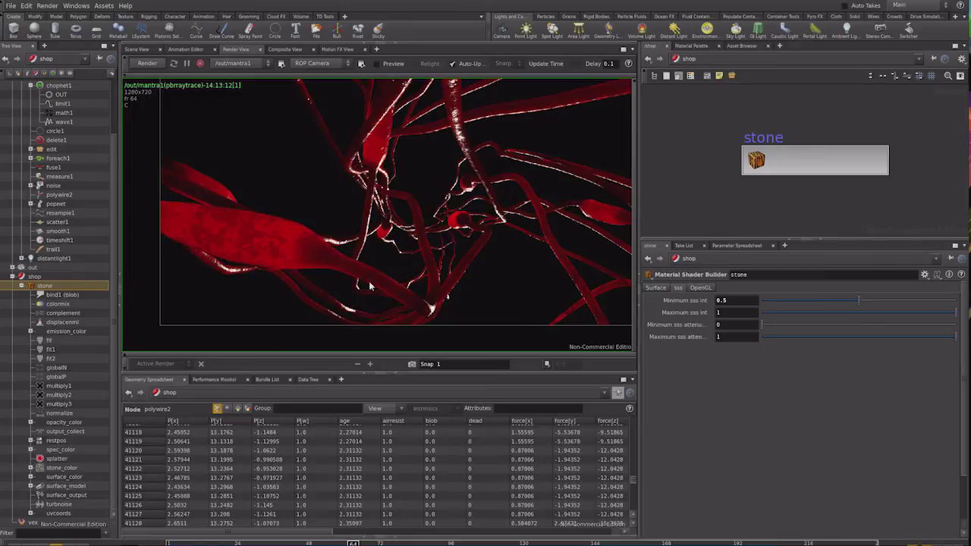
{"action": "scroll", "coordinate": [431, 235], "scroll_direction": "up", "scroll_amount": 1}
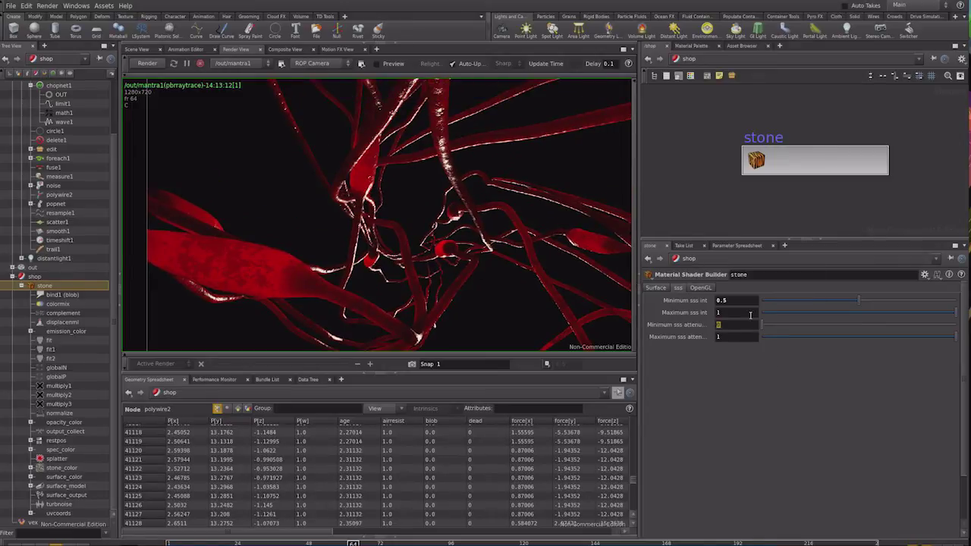
{"action": "type", "text": "15"}
{"action": "key", "text": "Return"}
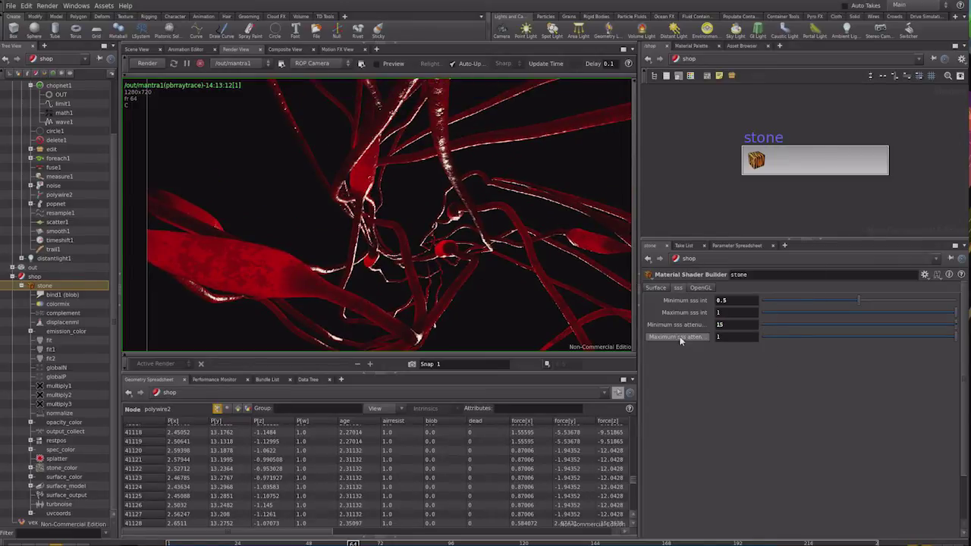
{"action": "scroll", "coordinate": [288, 225], "scroll_direction": "down", "scroll_amount": 1}
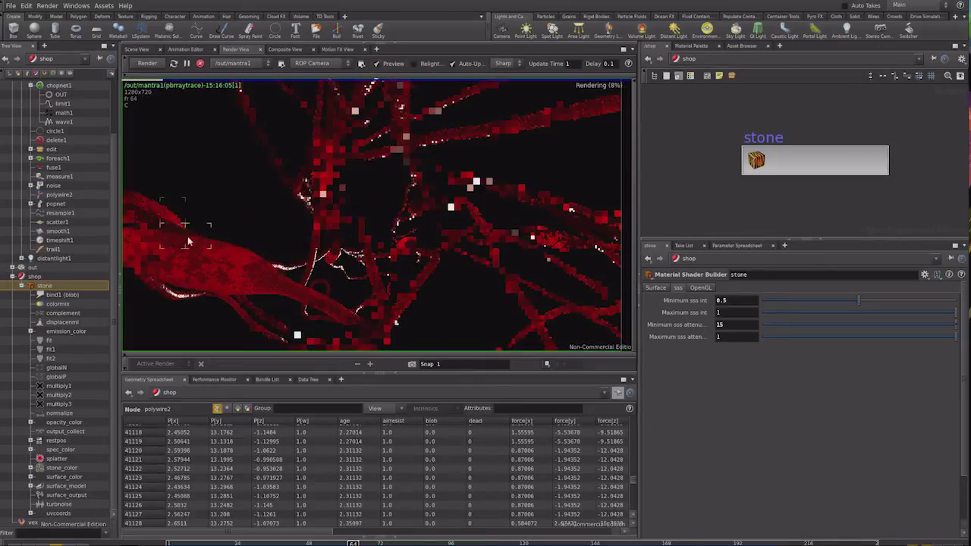
Step: Tumble the Render View to inspect the deep red tubes from several angles
{"action": "mouse_move", "coordinate": [596, 258]}
{"action": "left_mouse_down"}
{"action": "mouse_move", "coordinate": [444, 240]}
{"action": "mouse_move", "coordinate": [326, 245]}
{"action": "left_mouse_up"}
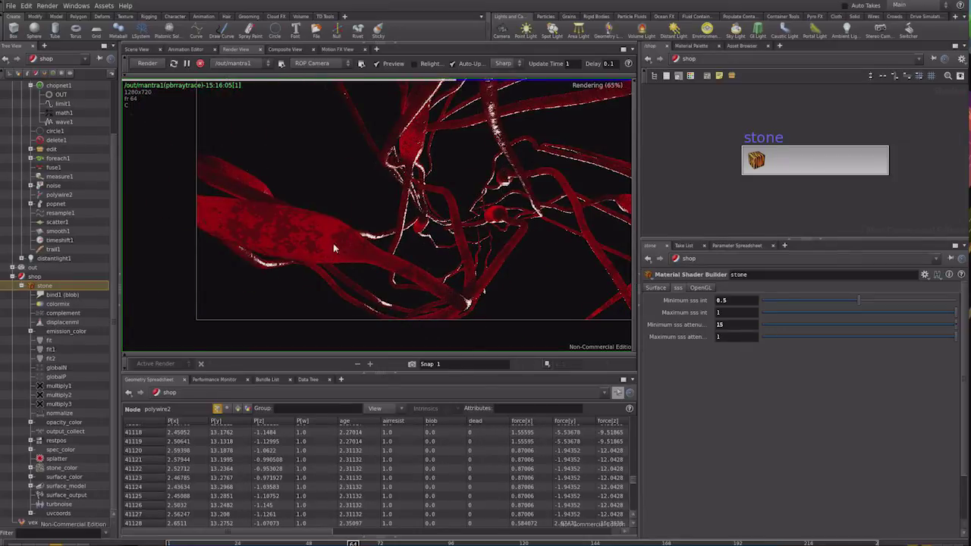
{"action": "left_click_drag", "start_coordinate": [328, 238], "coordinate": [157, 213]}
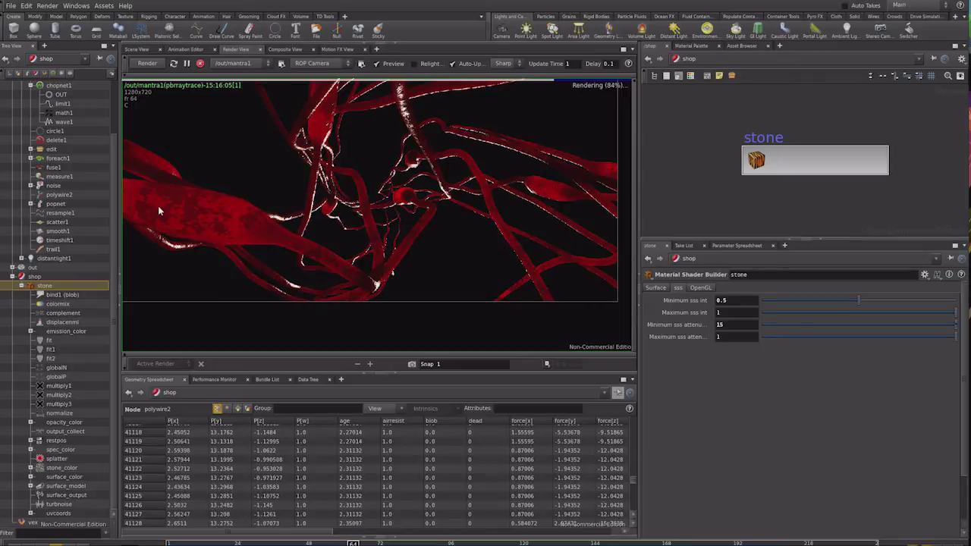
{"action": "left_click_drag", "start_coordinate": [305, 267], "coordinate": [301, 279]}
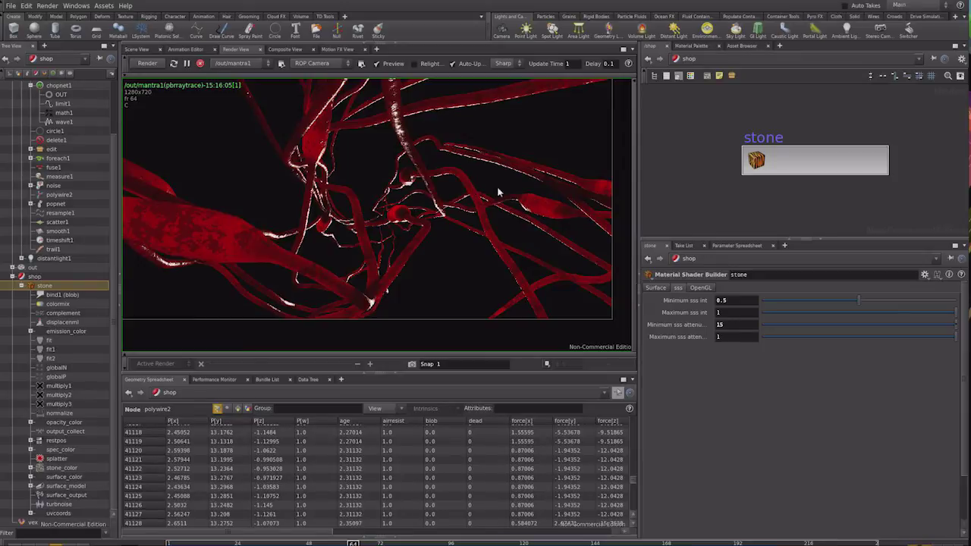
{"action": "mouse_move", "coordinate": [220, 247]}
{"action": "left_mouse_down"}
{"action": "mouse_move", "coordinate": [472, 161]}
{"action": "mouse_move", "coordinate": [422, 279]}
{"action": "mouse_move", "coordinate": [455, 195]}
{"action": "mouse_move", "coordinate": [299, 235]}
{"action": "left_mouse_up"}
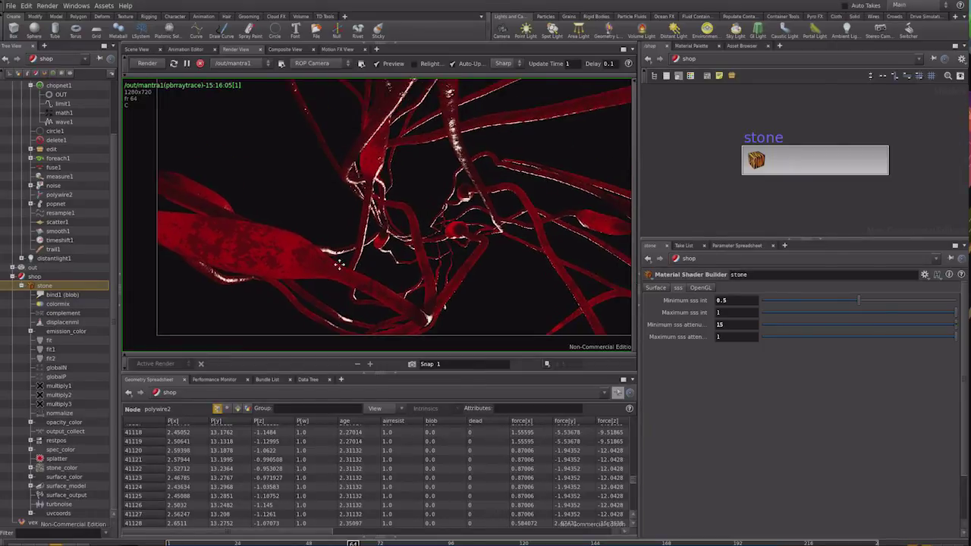
Step: Set Maximum sss attenuation to 0.5 and check the render
{"action": "double_click", "coordinate": [728, 339]}
{"action": "type", "text": "0.5"}
{"action": "key", "text": "Return"}
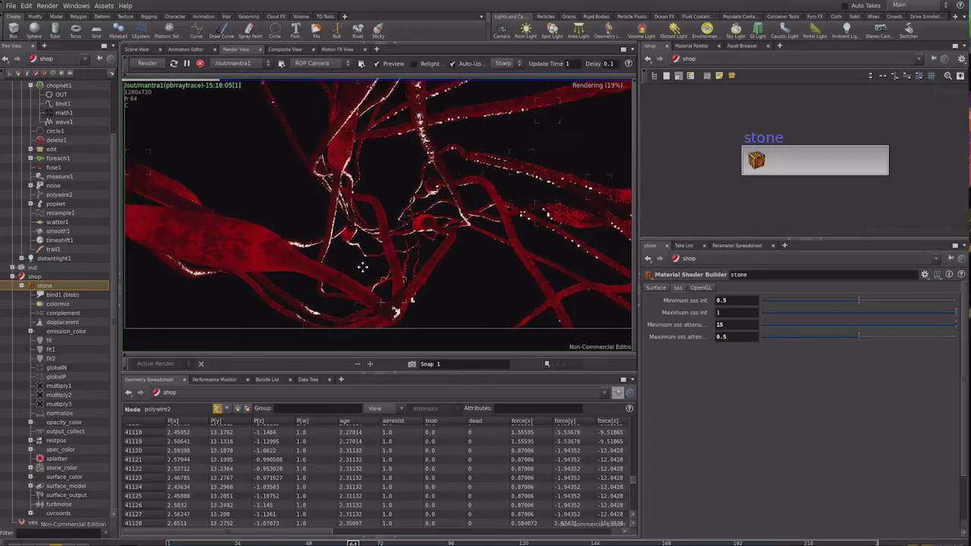
{"action": "left_click_drag", "start_coordinate": [362, 267], "coordinate": [440, 199]}
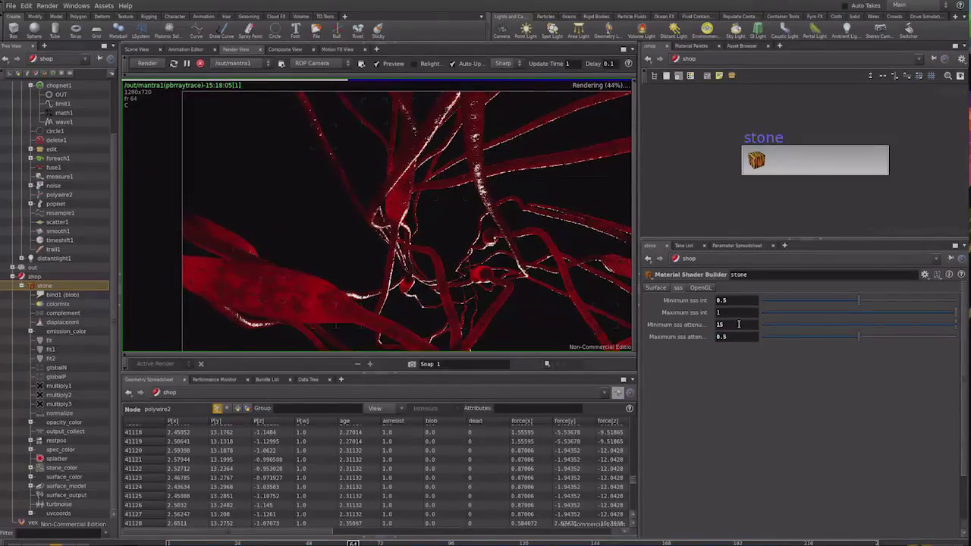
Step: Try an sss attenuation range of 5 to 15 and view the tubes from new angles
{"action": "left_click_drag", "start_coordinate": [743, 326], "coordinate": [665, 334]}
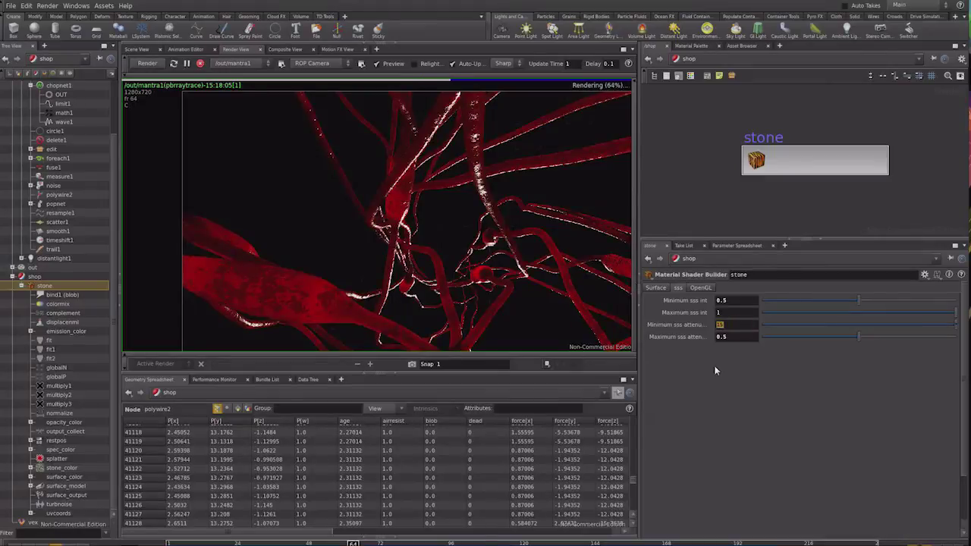
{"action": "type", "text": "5"}
{"action": "key", "text": "Return"}
{"action": "left_click_drag", "start_coordinate": [744, 337], "coordinate": [669, 342]}
{"action": "type", "text": "15"}
{"action": "left_click", "coordinate": [748, 408]}
{"action": "left_click_drag", "start_coordinate": [299, 304], "coordinate": [194, 221]}
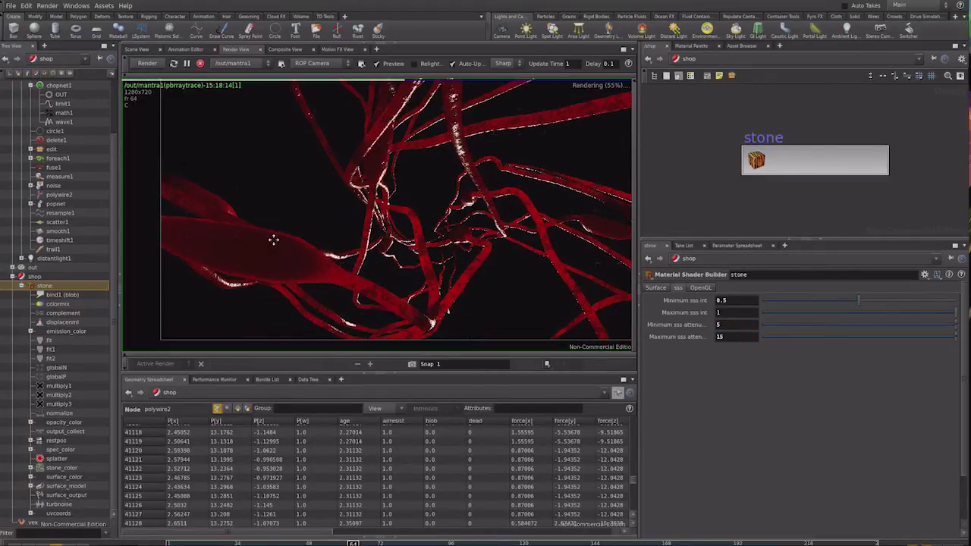
{"action": "left_click_drag", "start_coordinate": [461, 252], "coordinate": [457, 307]}
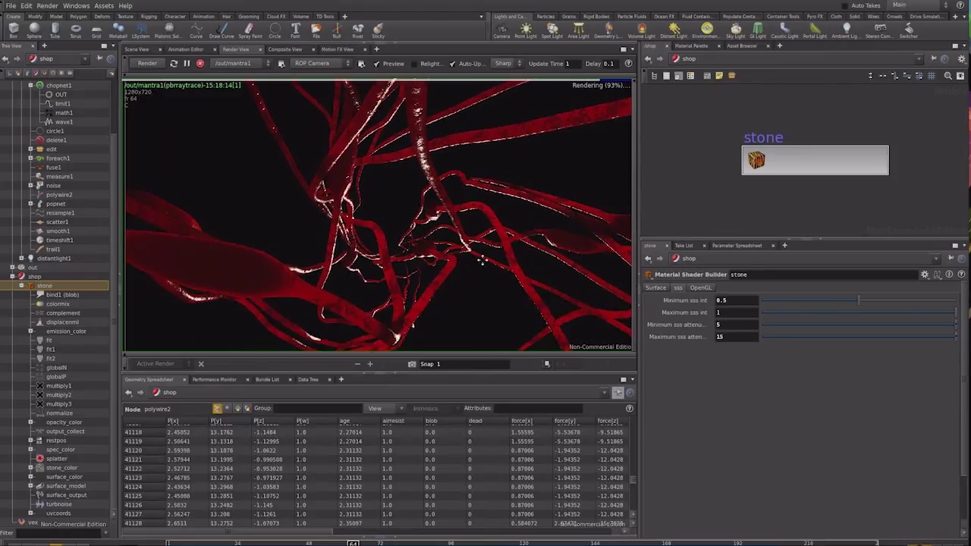
Step: Lower Minimum sss attenuation to 3 and zoom out to see the whole frame
{"action": "left_click", "coordinate": [728, 324]}
{"action": "type", "text": "3"}
{"action": "key", "text": "Return"}
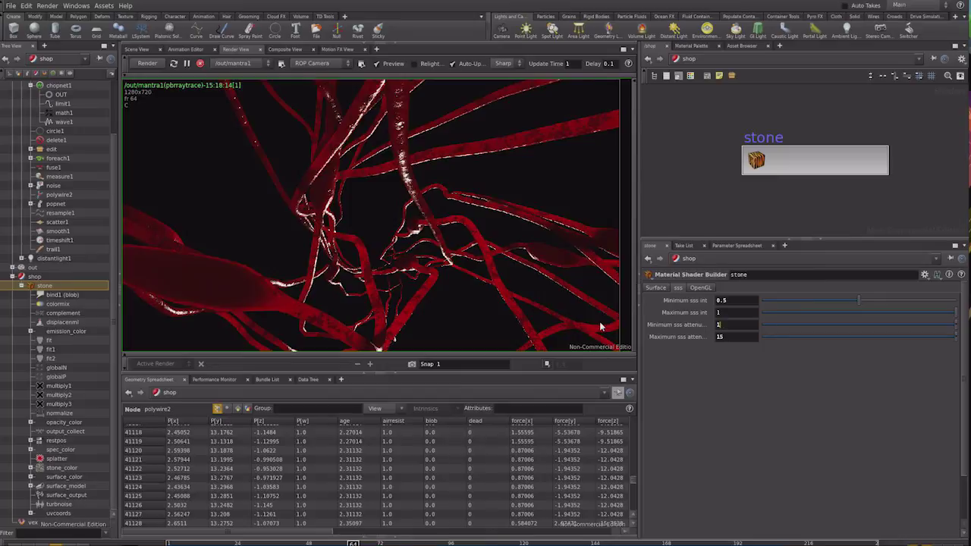
{"action": "left_click_drag", "start_coordinate": [600, 327], "coordinate": [485, 304]}
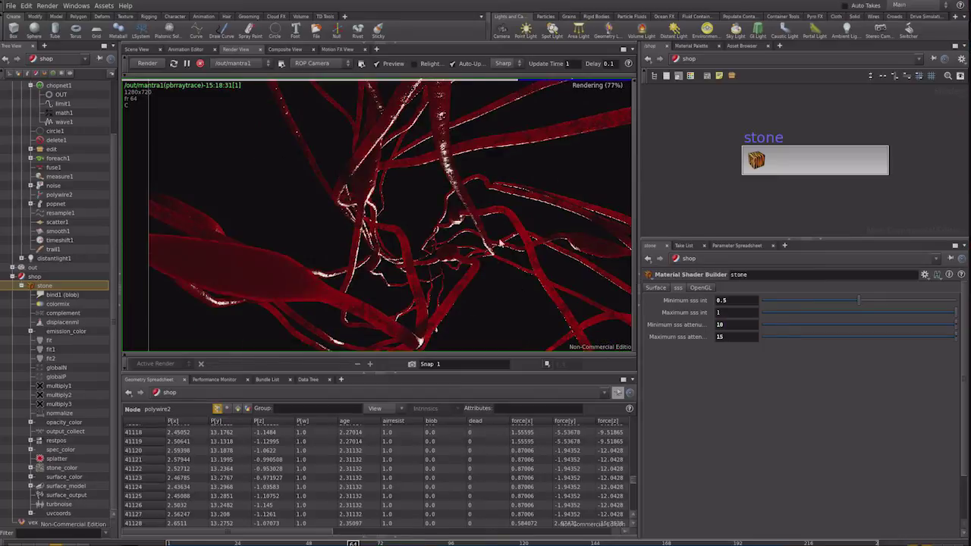
{"action": "scroll", "coordinate": [458, 237], "scroll_direction": "down", "scroll_amount": 1}
{"action": "middle_click_drag", "start_coordinate": [455, 260], "coordinate": [402, 266]}
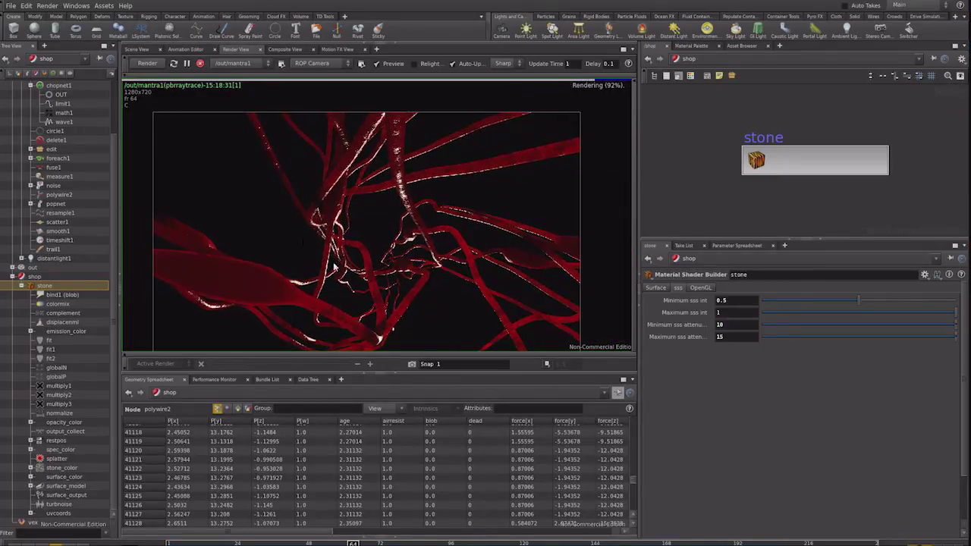
Step: Set Minimum sss attenuation back to 15
{"action": "double_click", "coordinate": [735, 325]}
{"action": "type", "text": "15"}
{"action": "double_click", "coordinate": [736, 338]}
{"action": "key", "text": "BackSpace"}
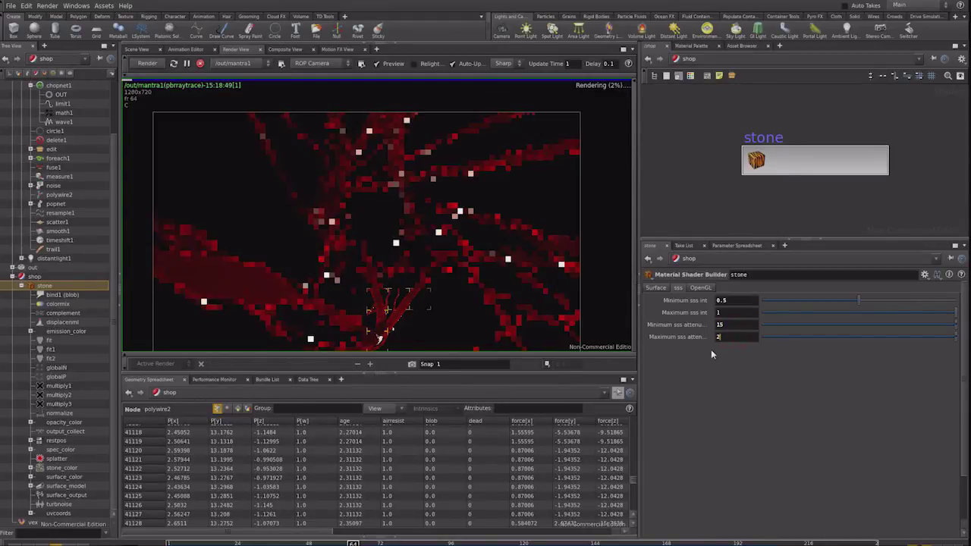